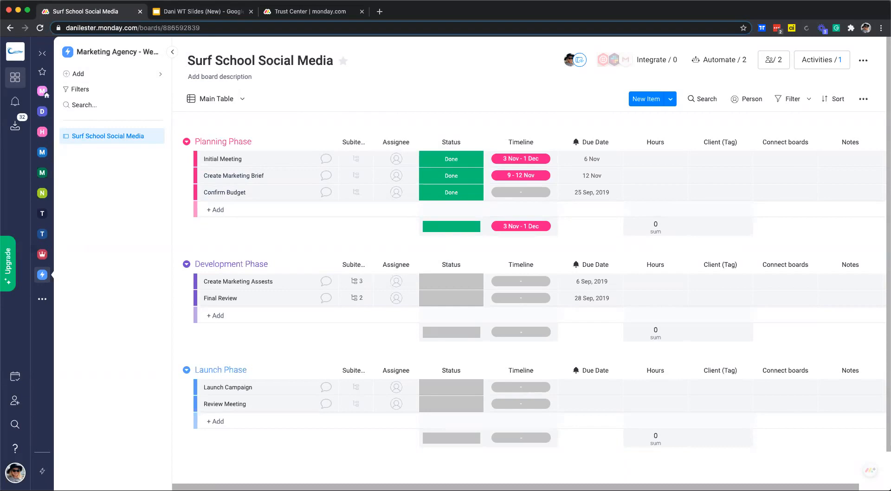
- Browse the board template gallery's Freelancers and Software Development categories, then close it
click(126, 77)
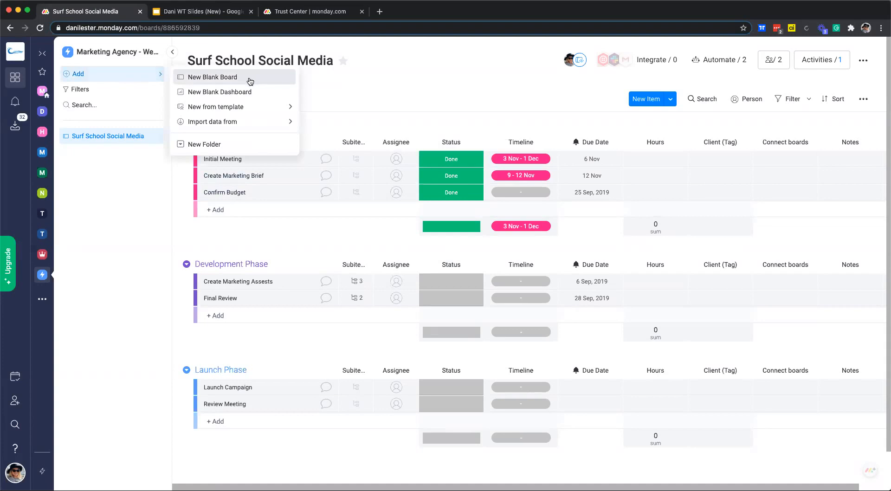
mouse_move(238, 110)
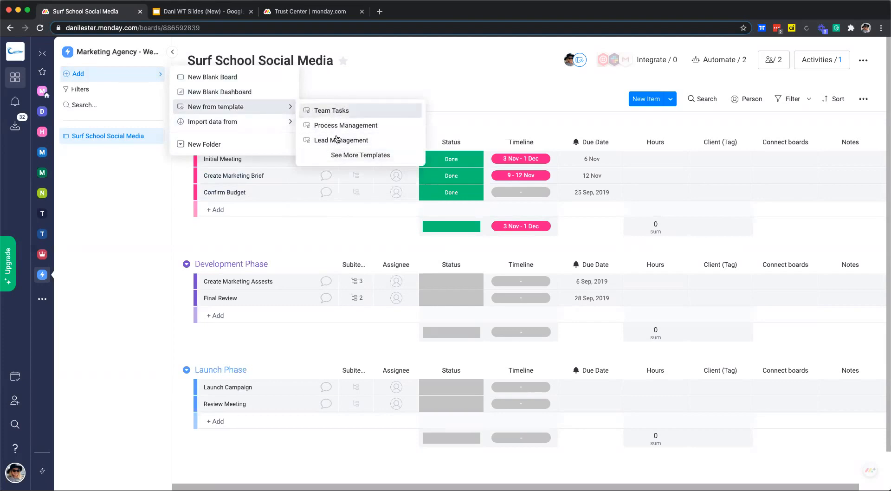
click(351, 156)
scroll(124, 205, down, 1)
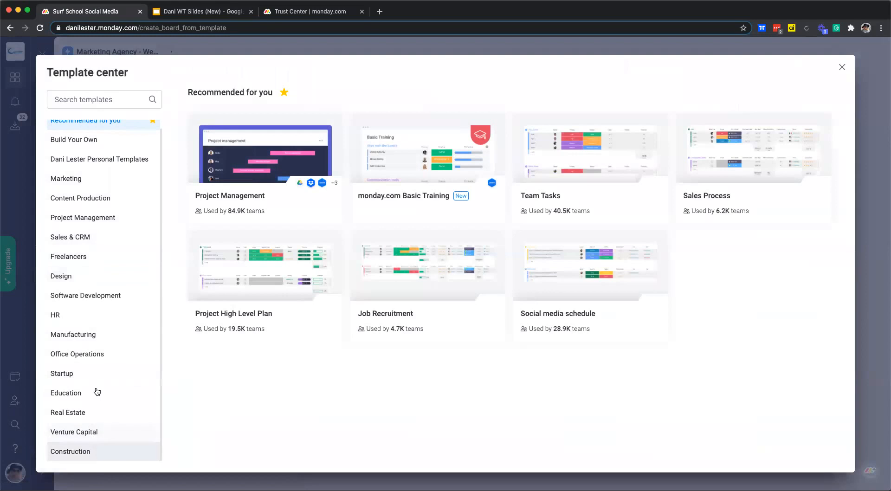
click(95, 256)
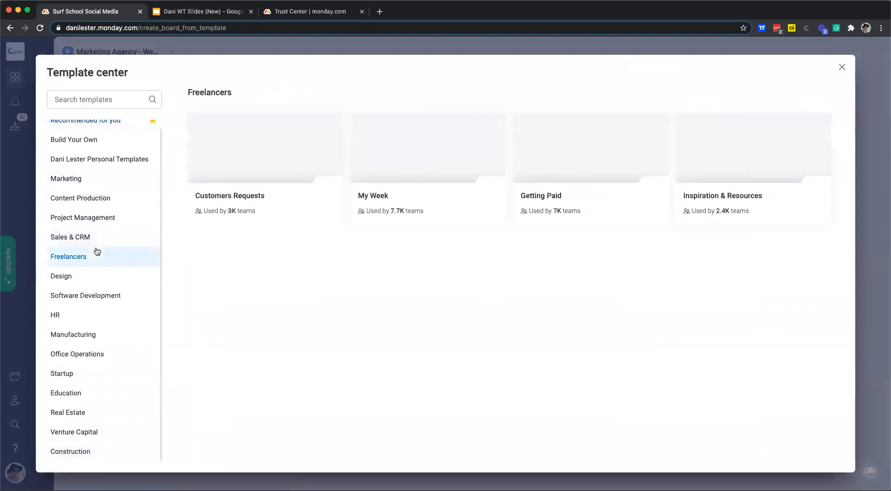
click(94, 295)
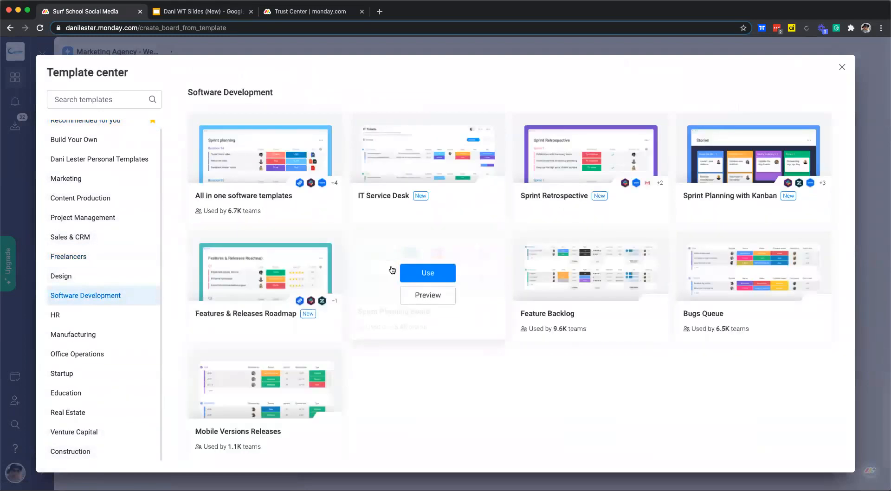
click(842, 67)
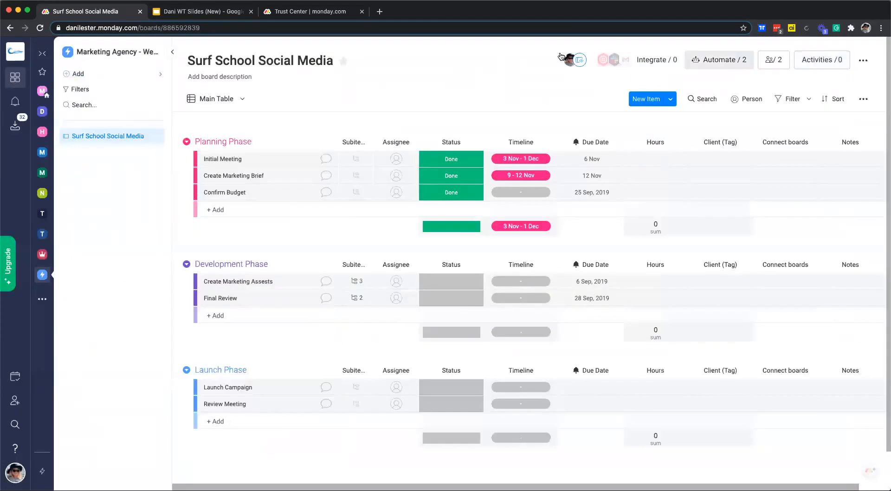
- Start a new blank board from the sidebar's Add menu
click(149, 75)
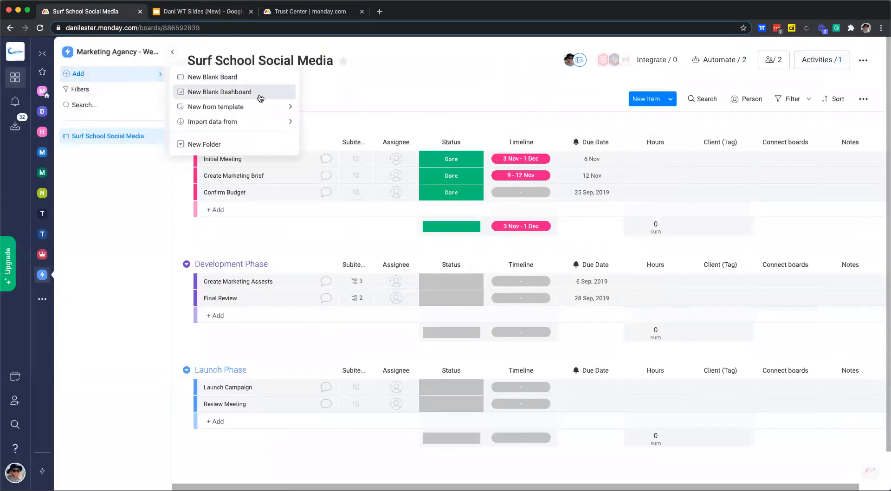
mouse_move(257, 126)
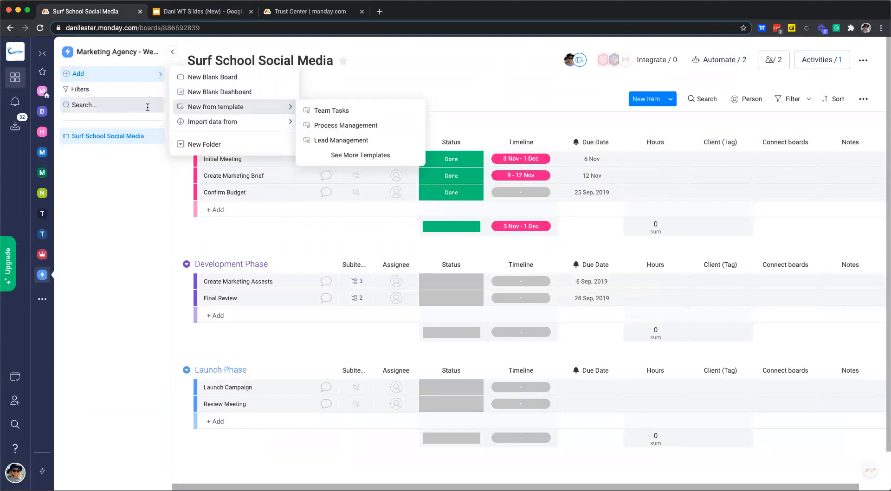
click(226, 82)
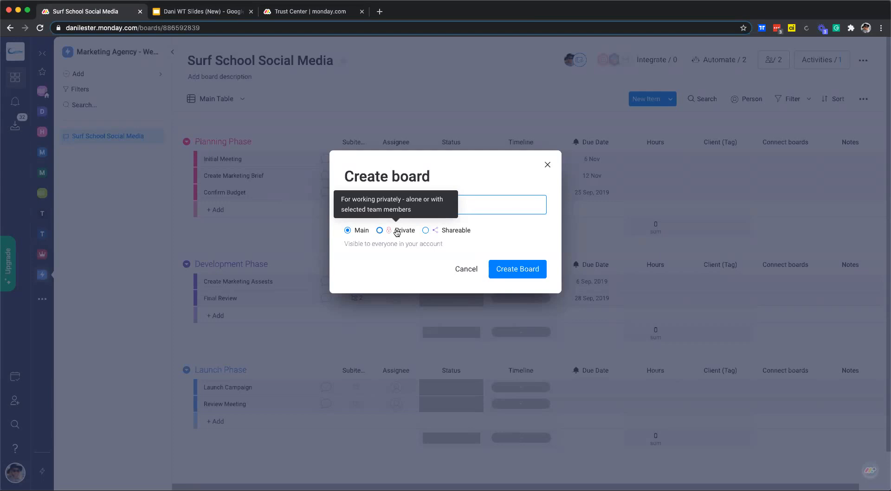
- Make the board shareable, name it 'Surf School Social Media 2020', and create it
click(444, 230)
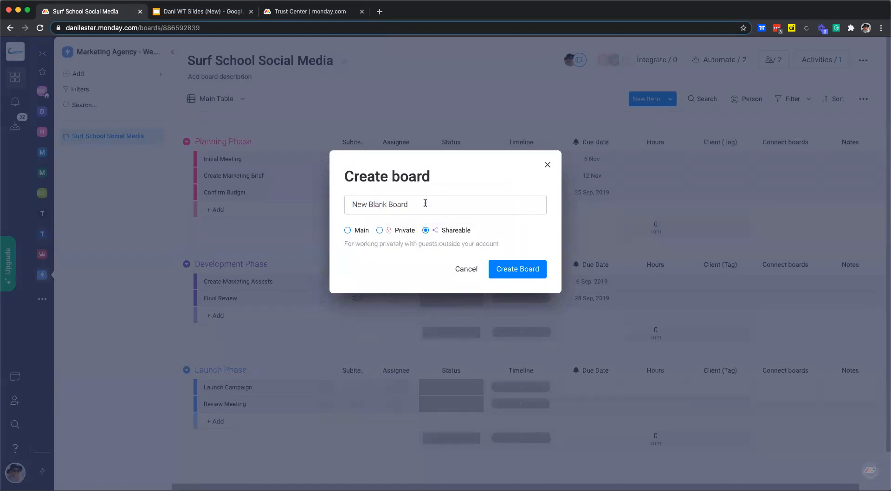
drag(415, 206, 344, 206)
text(S)
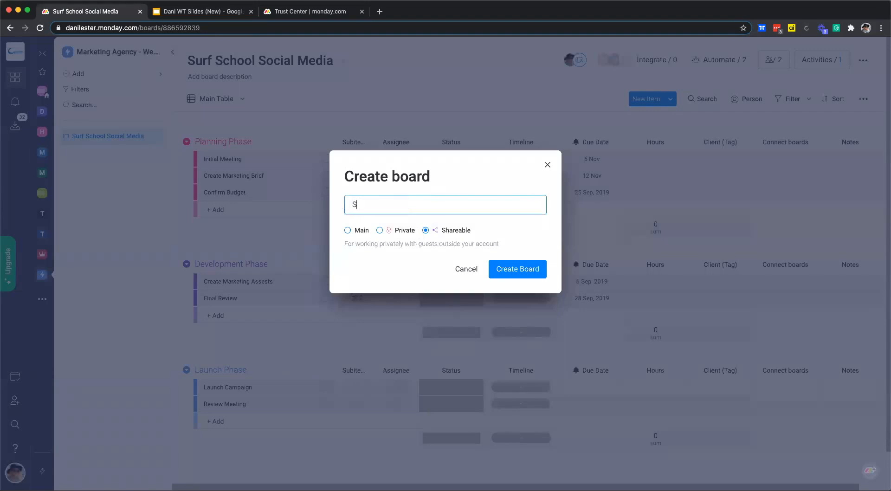
text(urf School Social Media 2020)
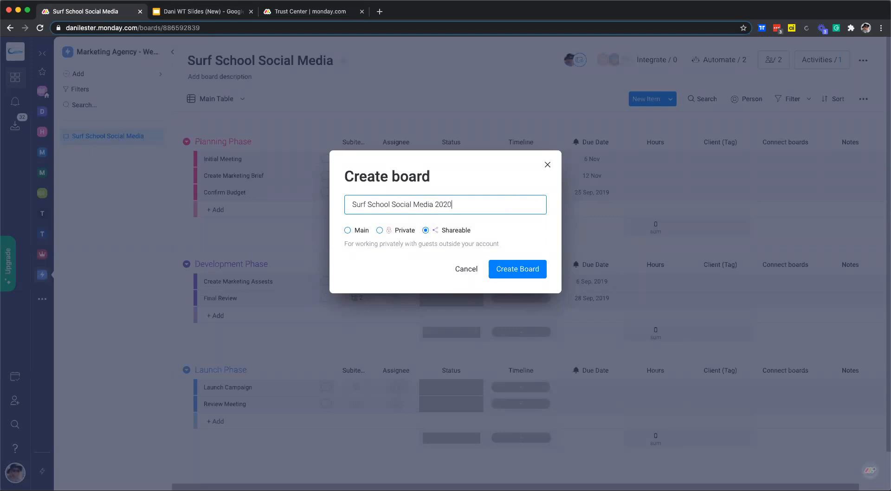
click(515, 274)
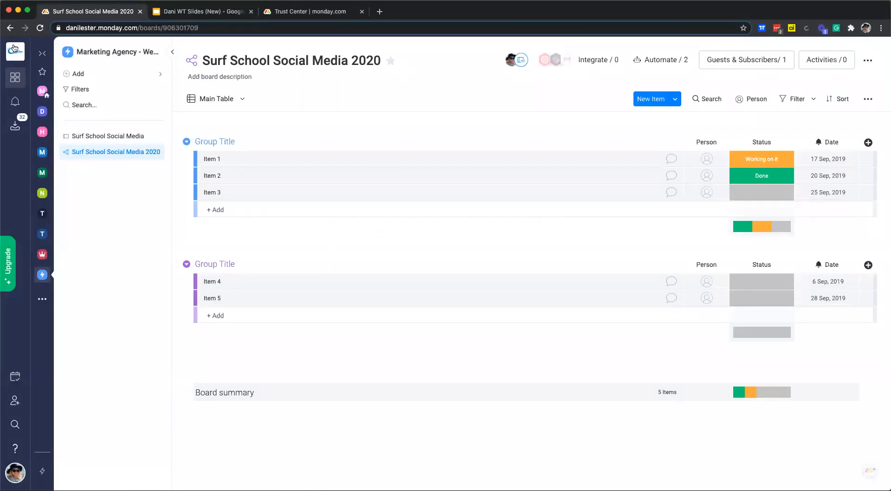
- Add the board description 'Use this board to plan the social media for the Surf School'
click(257, 77)
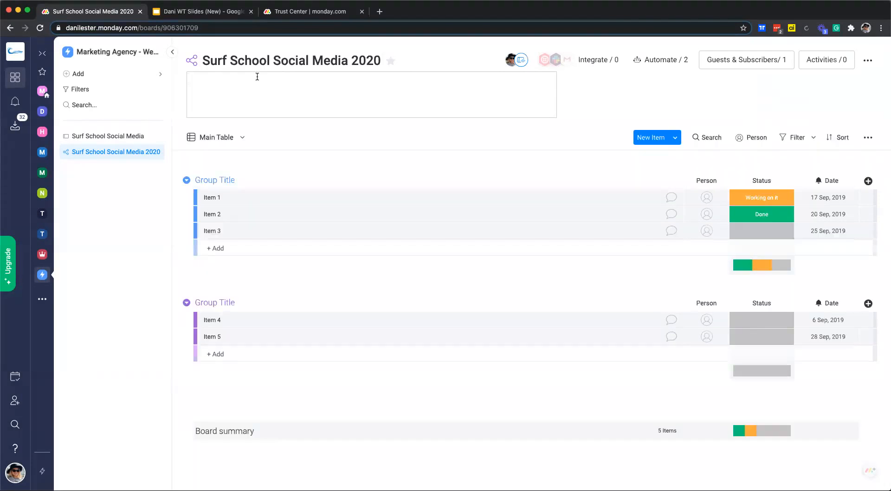
text(Use this board to plan the social me)
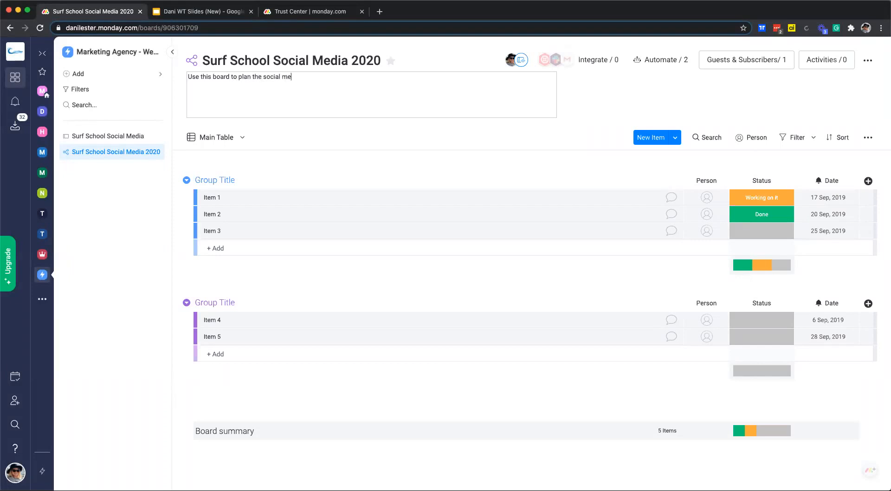
text(dia for the Surf School)
click(321, 166)
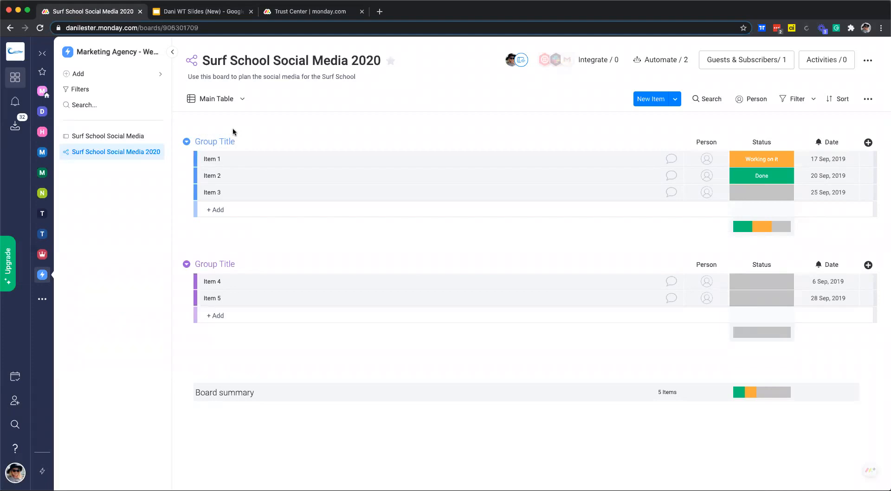
- Rename the first two groups to Planning and Development
click(245, 140)
drag(245, 141, 209, 140)
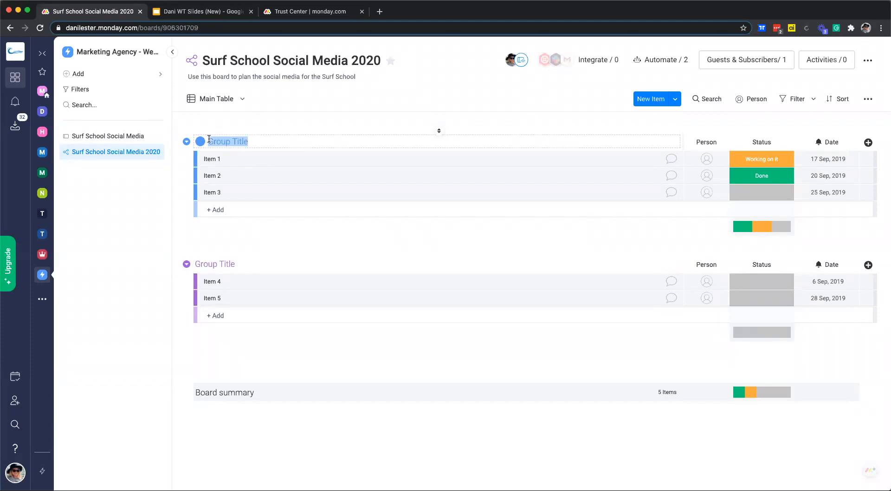
text(Planning)
click(237, 262)
drag(249, 263, 208, 264)
text(Devel)
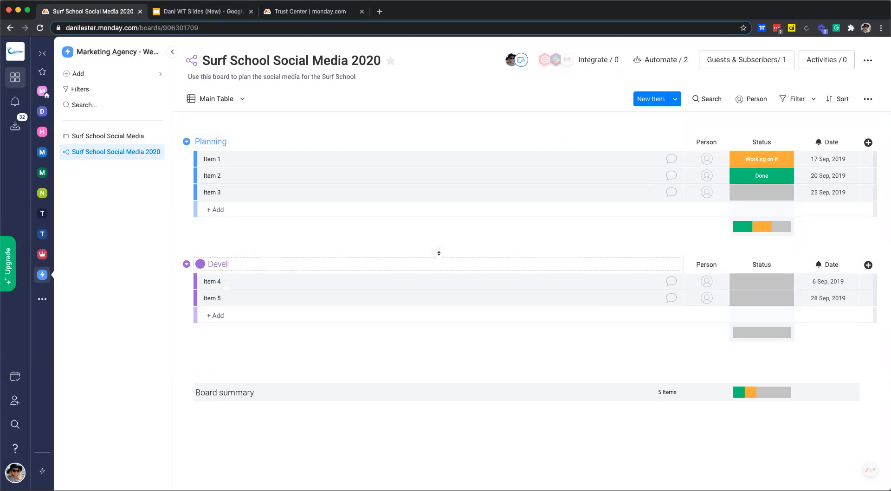
text(opment)
- Add a new group named Launch and move it below Development
click(675, 99)
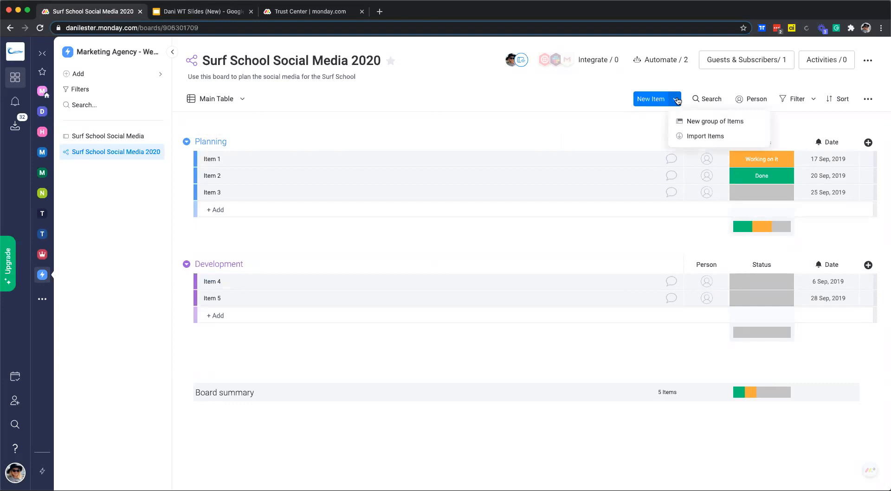
click(710, 122)
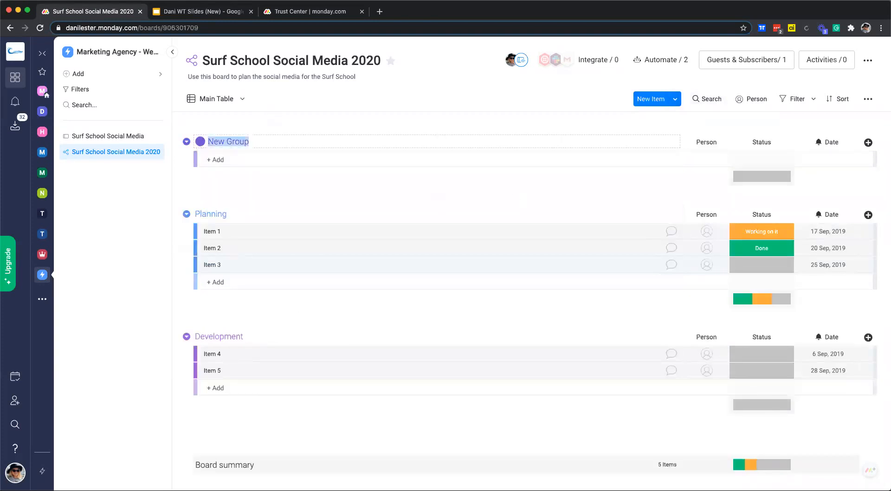
text(Launch)
click(279, 195)
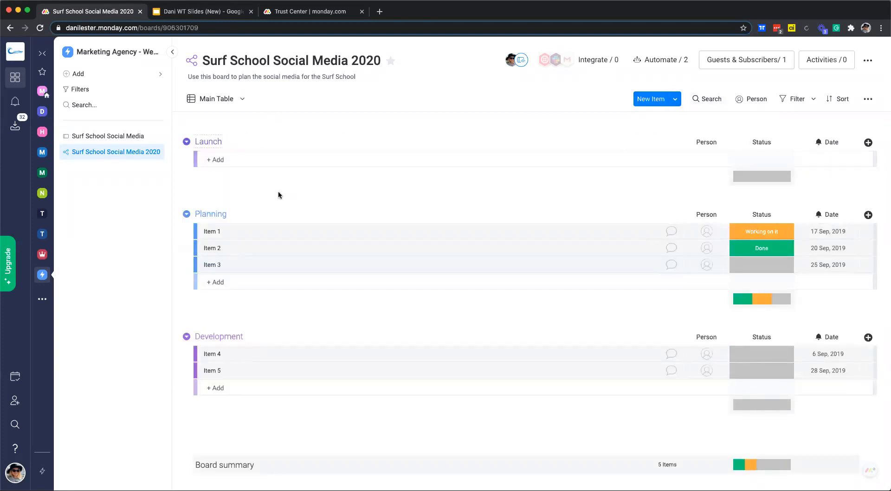
drag(207, 144, 213, 201)
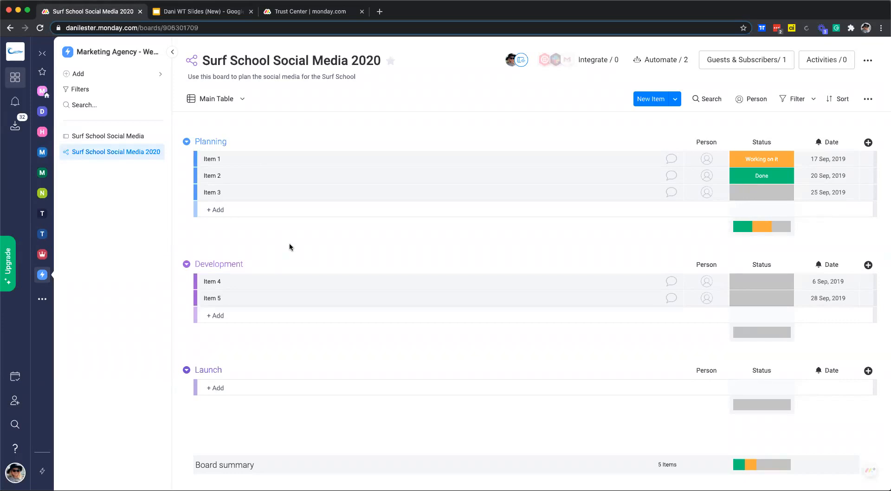
- Rename Items 1–3 to Initial Meeting, Create Marketing Brief and Confirm Budget
click(205, 158)
triple_click(204, 157)
text(Initial Meeting)
click(228, 178)
triple_click(227, 176)
text(Create Marketing Brief)
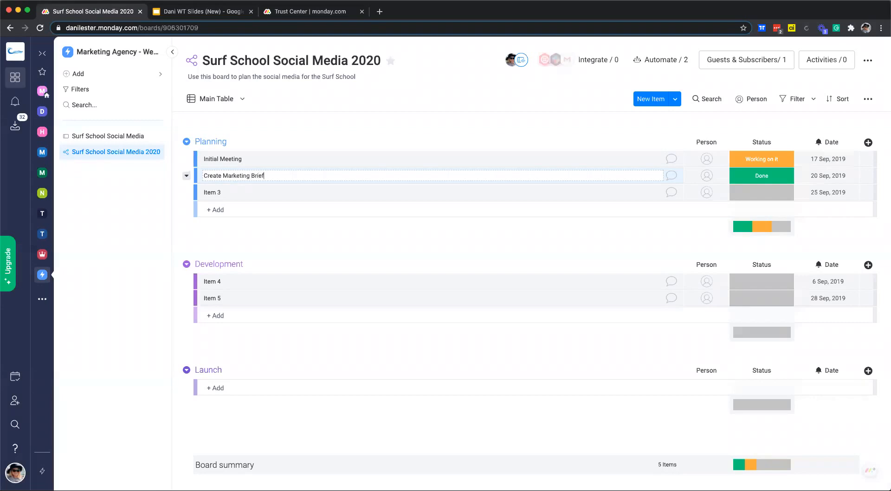
click(204, 191)
triple_click(203, 191)
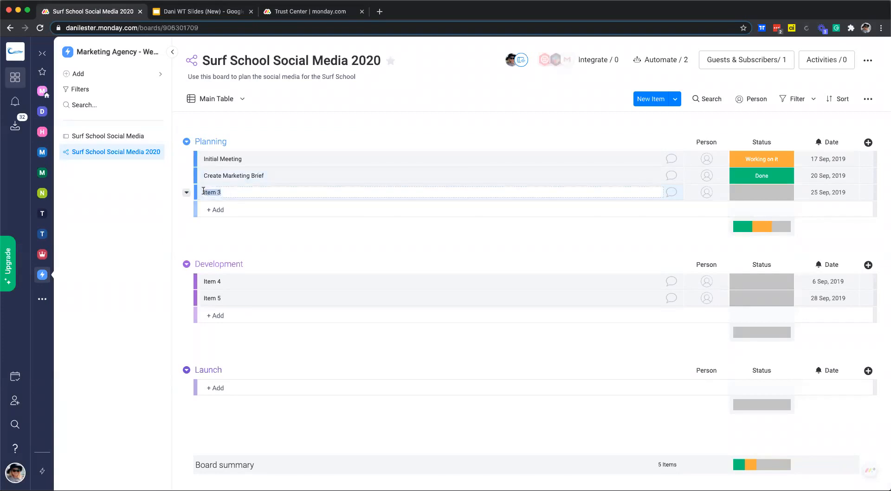
text(Confirm Budget)
- Rename Items 4 and 5 to Marketing Assets and Final Review
click(228, 282)
triple_click(211, 281)
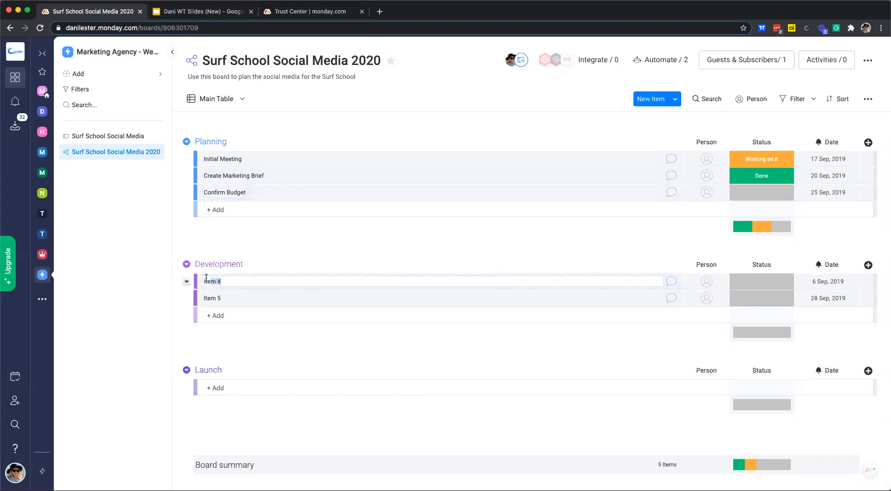
text(Marketing Assets)
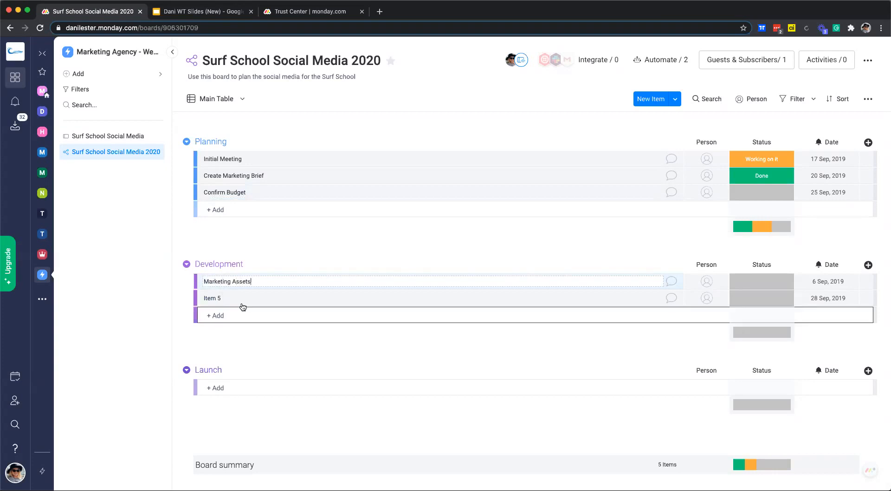
click(233, 298)
text(Final Review)
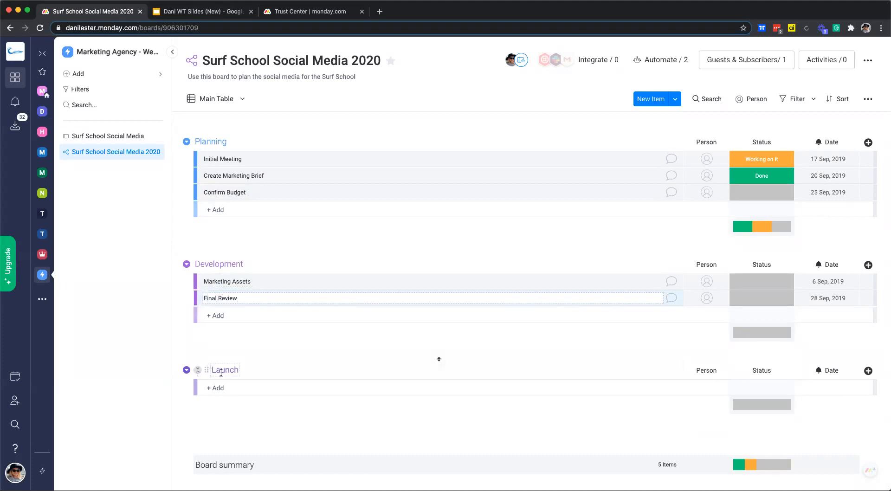
- Add Launch Campaign and Review Meeting as items in the Launch group
click(226, 391)
text(Laumch C)
key(BackSpace)
key(BackSpace)
key(BackSpace)
key(BackSpace)
key(BackSpace)
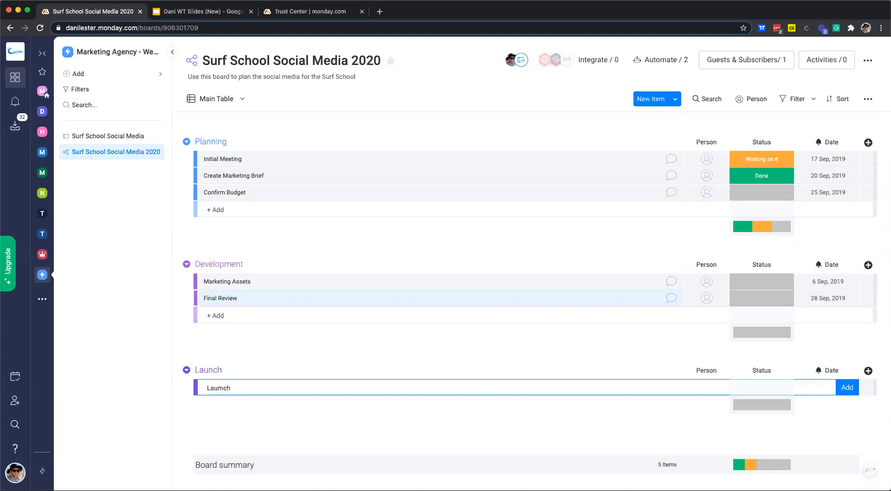
text(nch Campaign)
key(Return)
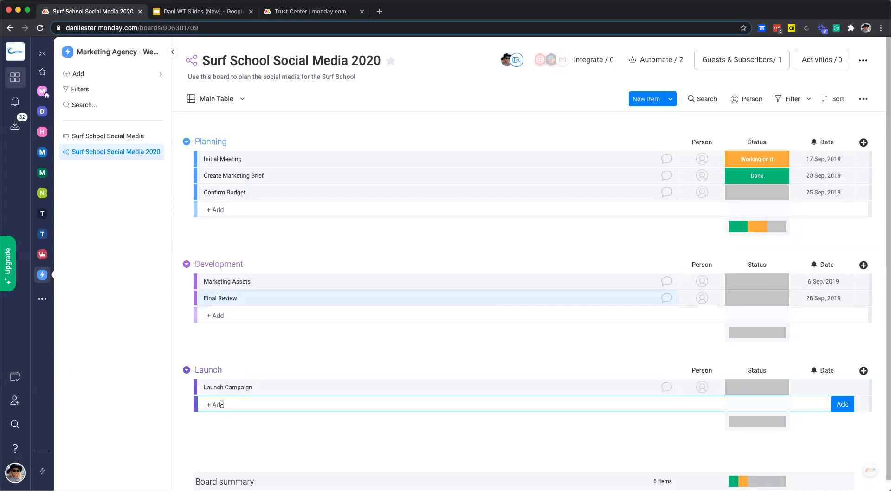
text(Review Meeting)
key(Return)
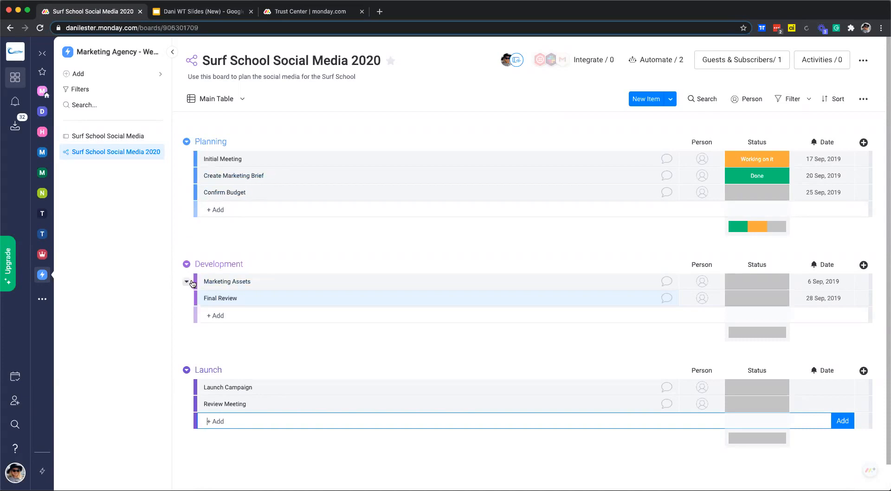
- Add Facebook Banner and Instagram Story as subitems under Marketing Assets
click(187, 281)
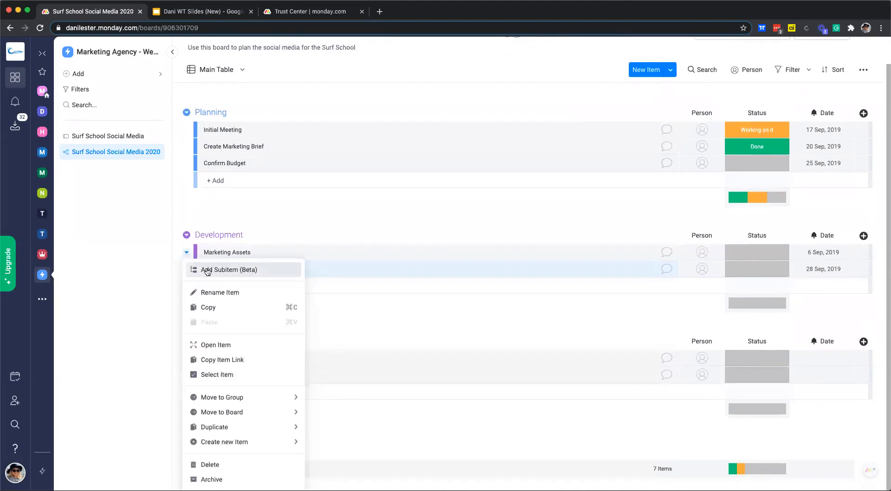
click(241, 271)
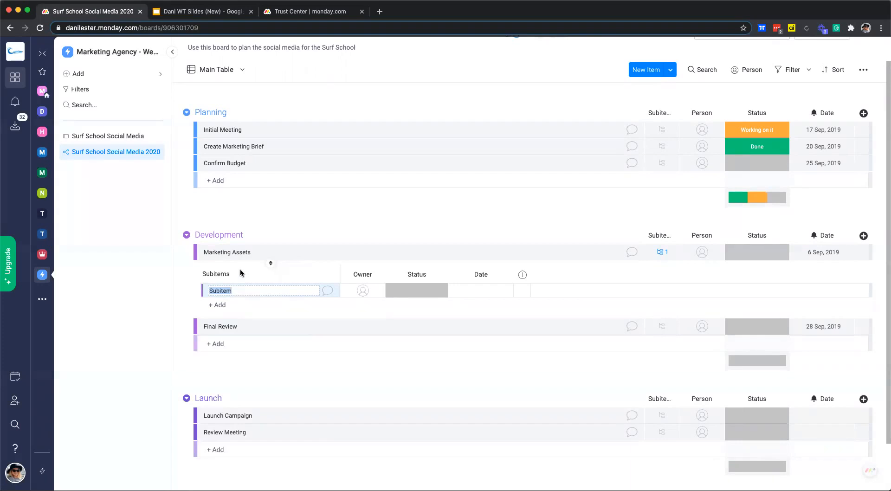
text(Facenbo)
key(BackSpace)
text(book Banner)
key(Return)
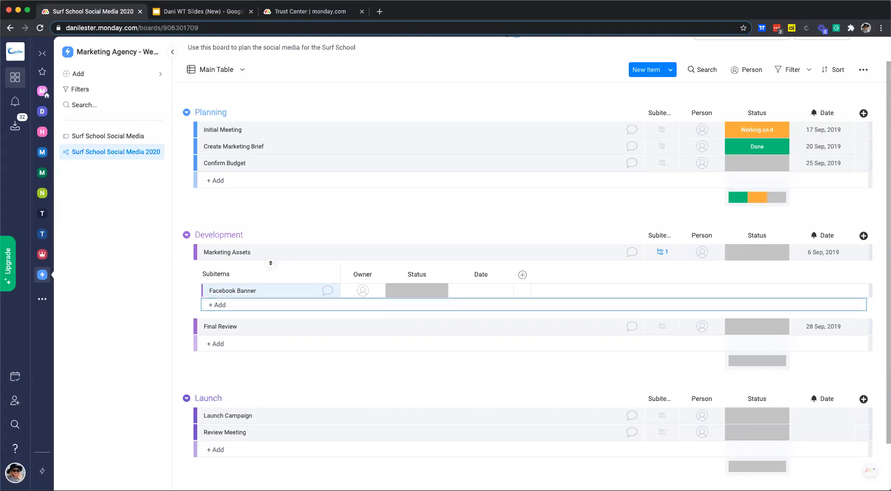
text(Instagram Story)
key(Return)
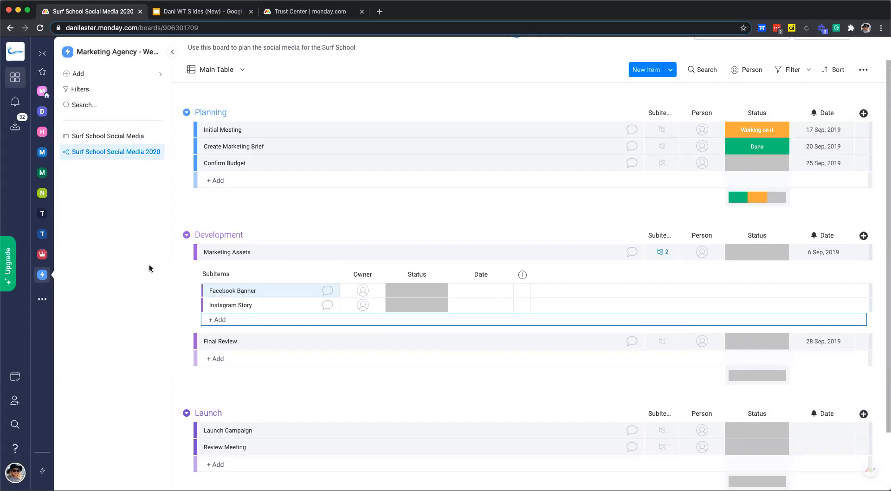
scroll(369, 267, up, 1)
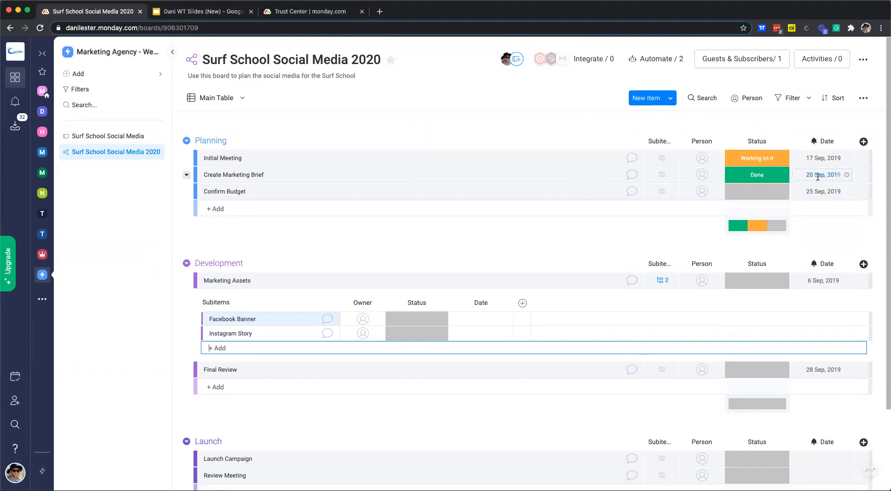
- Browse the Column Center catalogue of column types and close it without adding one
click(864, 142)
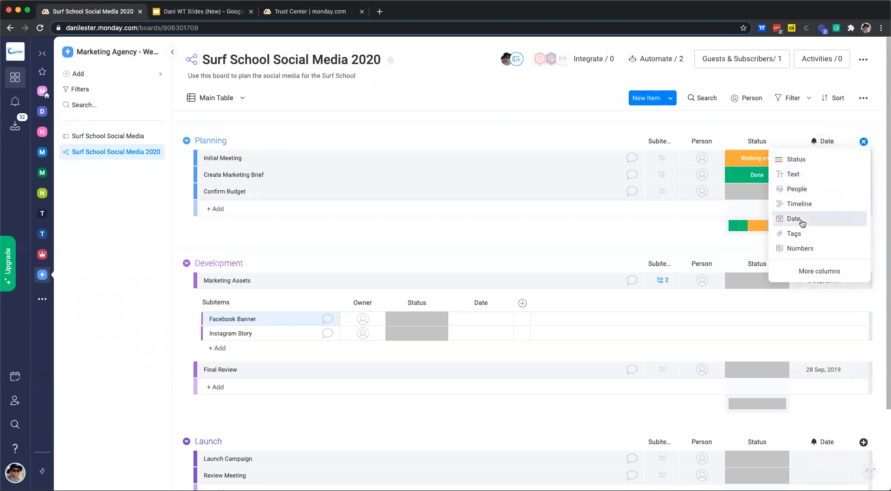
click(820, 272)
scroll(449, 258, down, 1)
scroll(449, 258, down, 15)
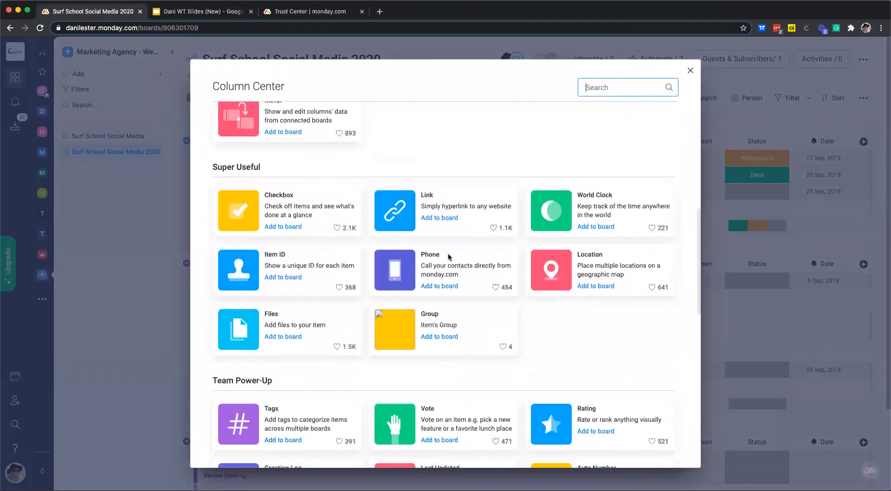
scroll(450, 258, down, 5)
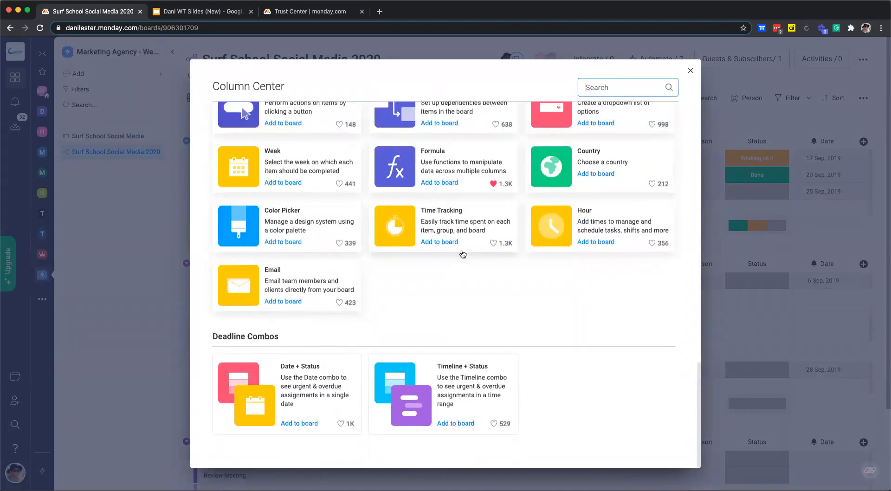
click(691, 72)
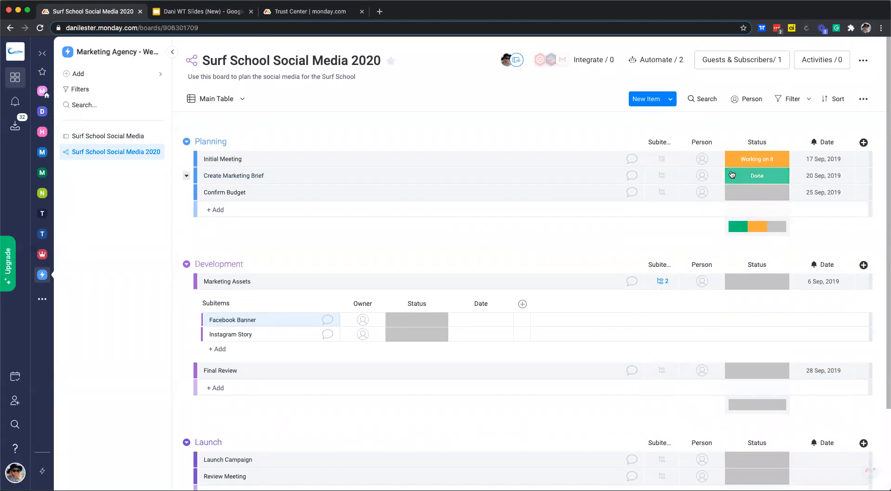
- Assign the account owner as the person for Initial Meeting
click(702, 158)
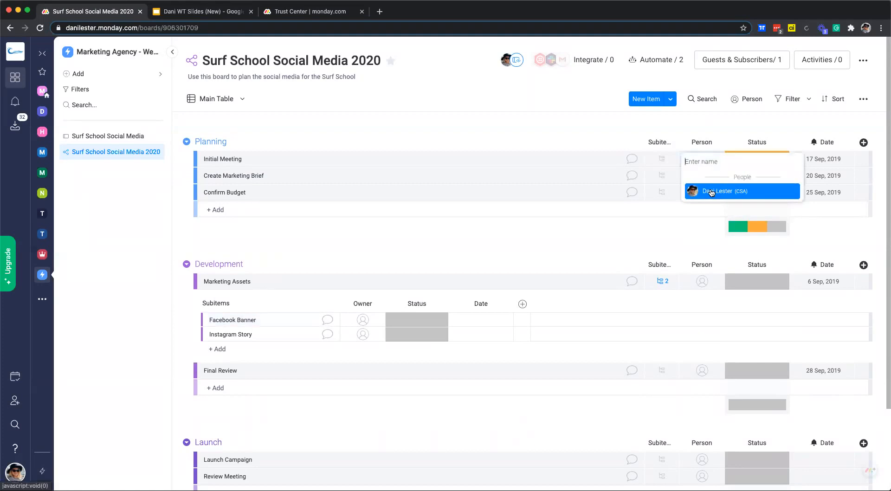
click(709, 191)
click(703, 175)
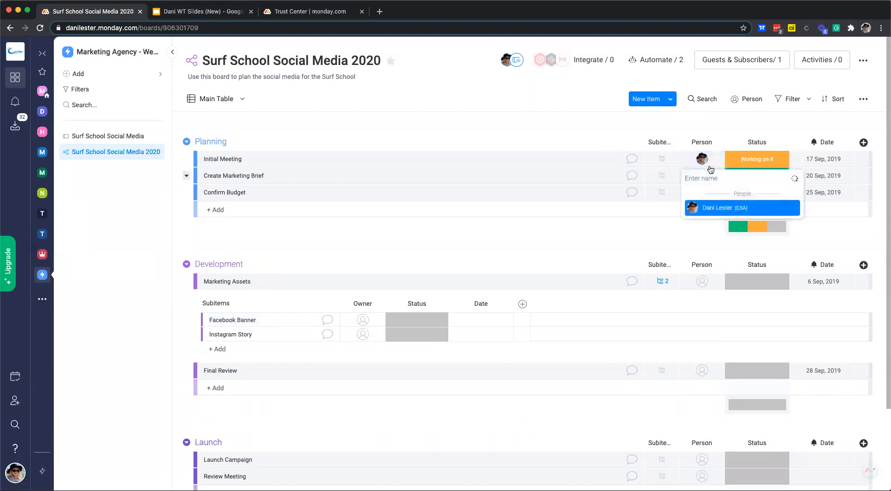
- Add the Everyone team as board members in Guests & Subscribers
click(763, 65)
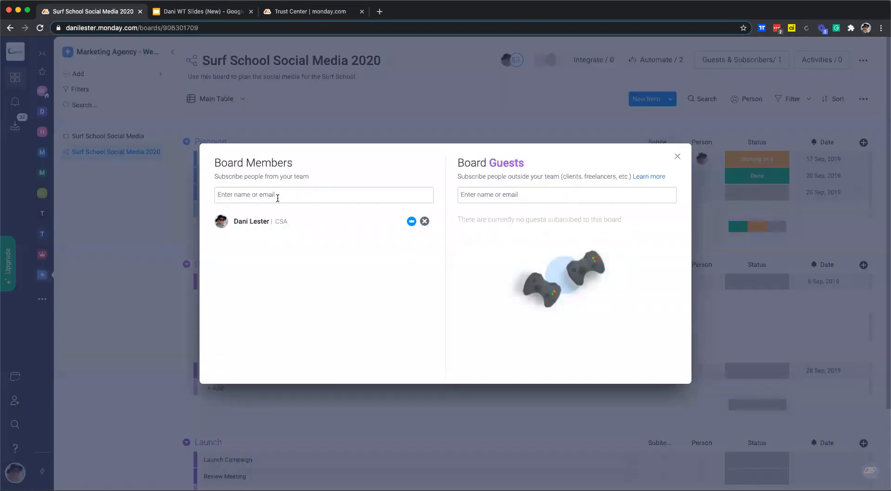
click(268, 193)
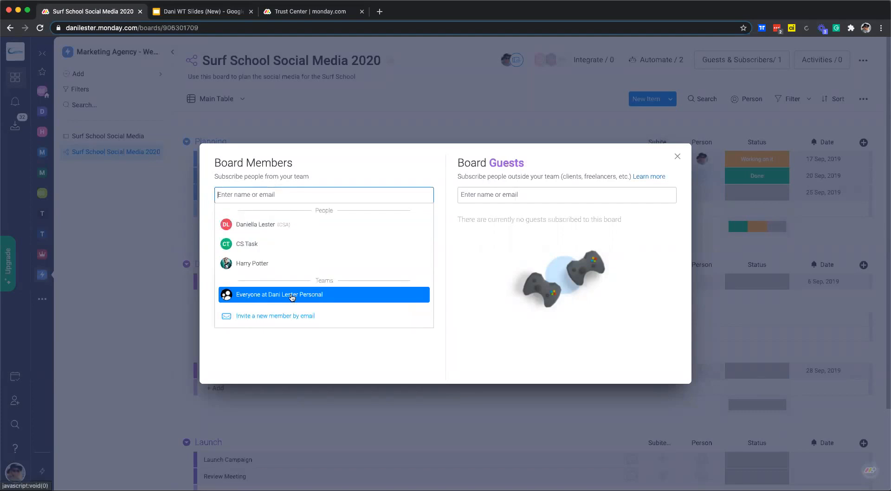
click(278, 296)
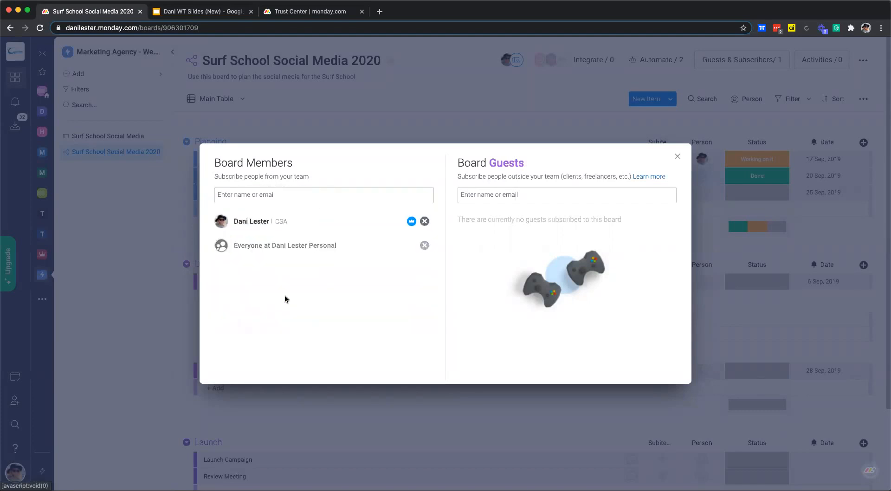
click(677, 156)
- Assign people to Create Marketing Brief, Confirm Budget, Marketing Assets and Final Review
click(702, 180)
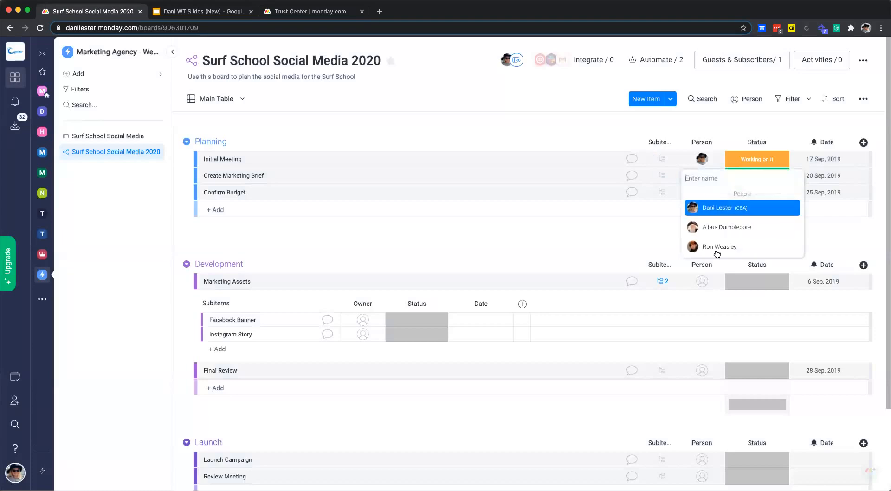
click(715, 227)
click(702, 192)
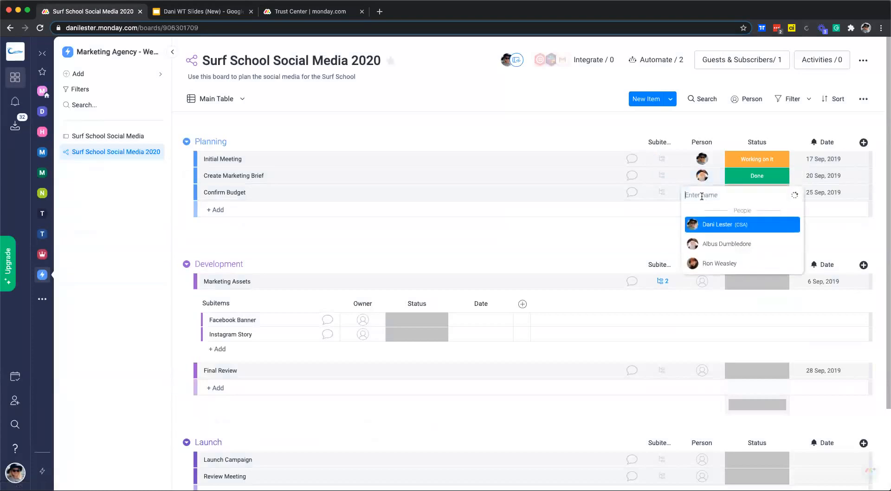
click(704, 263)
click(701, 282)
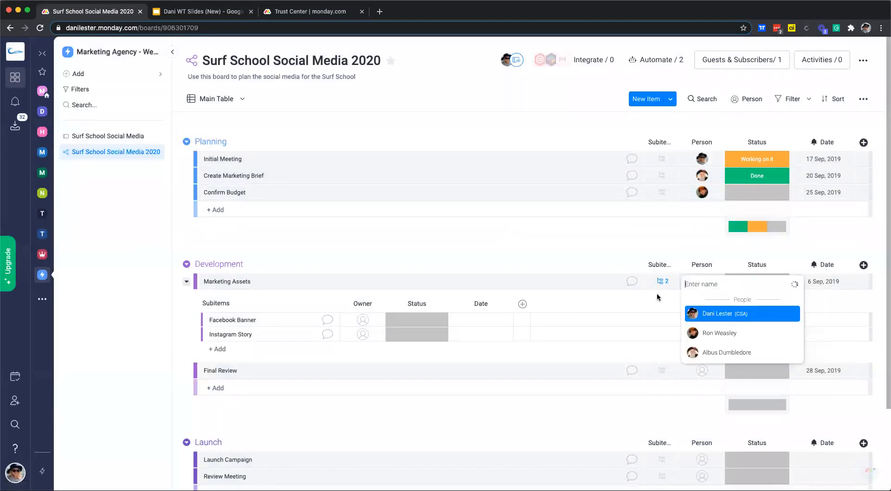
click(717, 313)
click(702, 370)
click(719, 420)
- Assign teammates to the Launch items, Launch Campaign and Review Meeting
scroll(697, 394, down, 3)
click(704, 361)
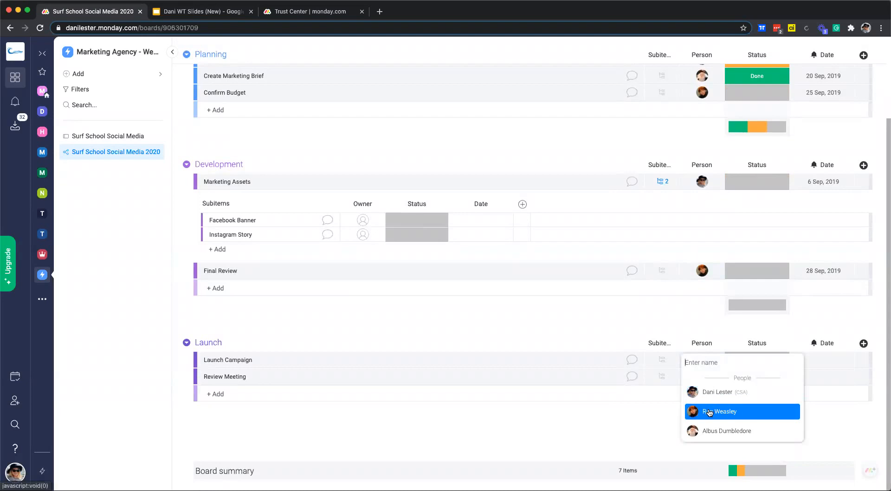
click(714, 430)
click(702, 376)
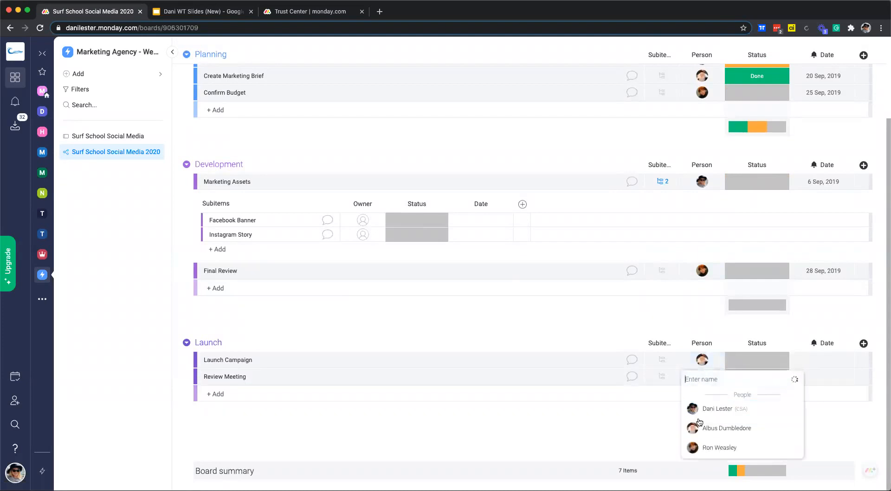
click(709, 428)
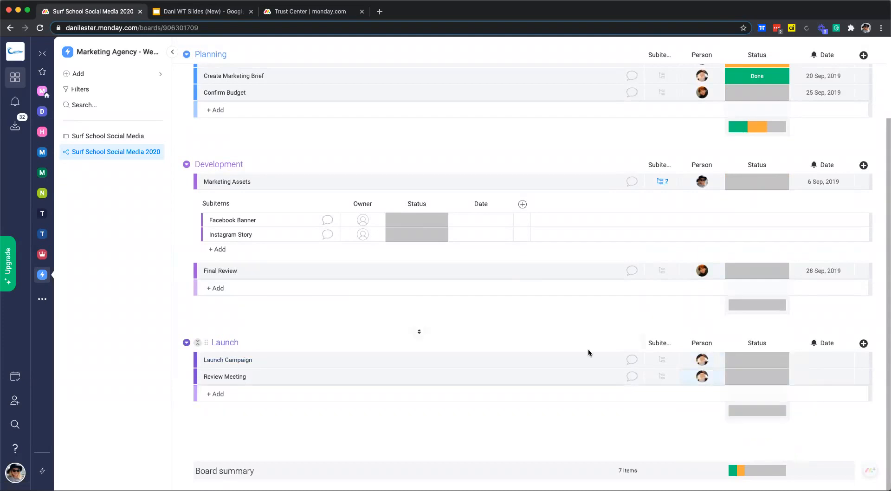
scroll(589, 352, up, 3)
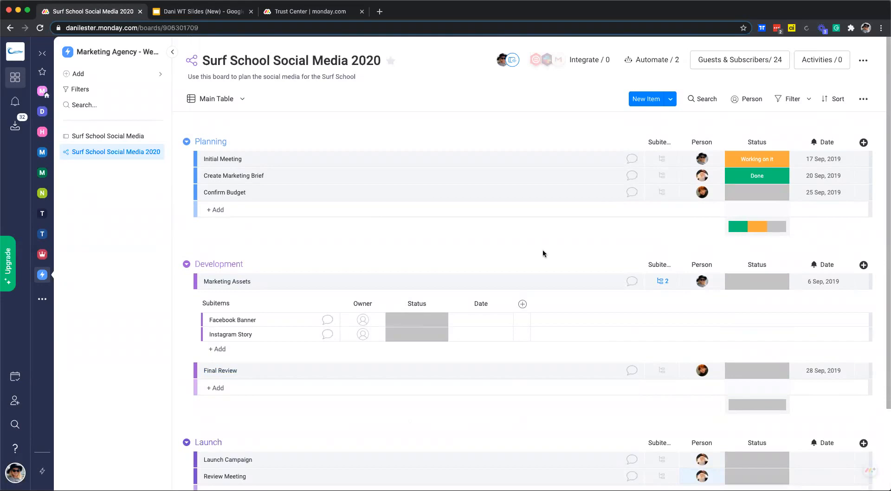
- Add a second teammate as an assignee on Initial Meeting
click(697, 159)
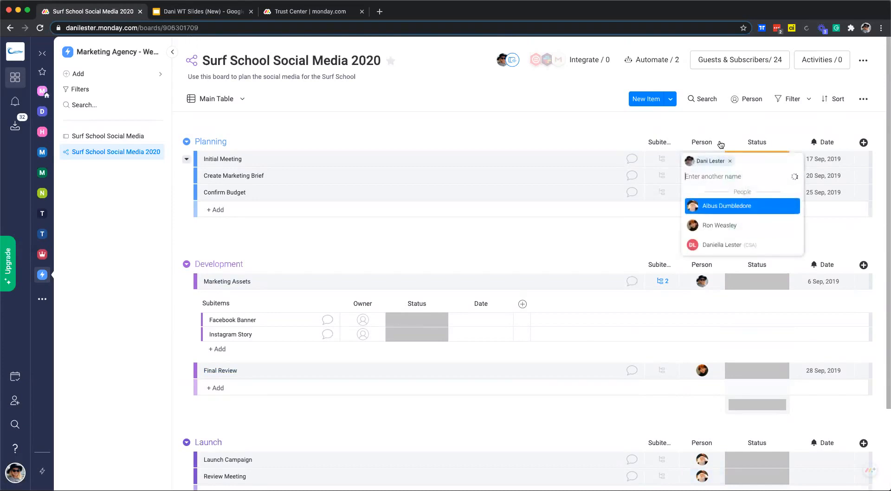
click(723, 228)
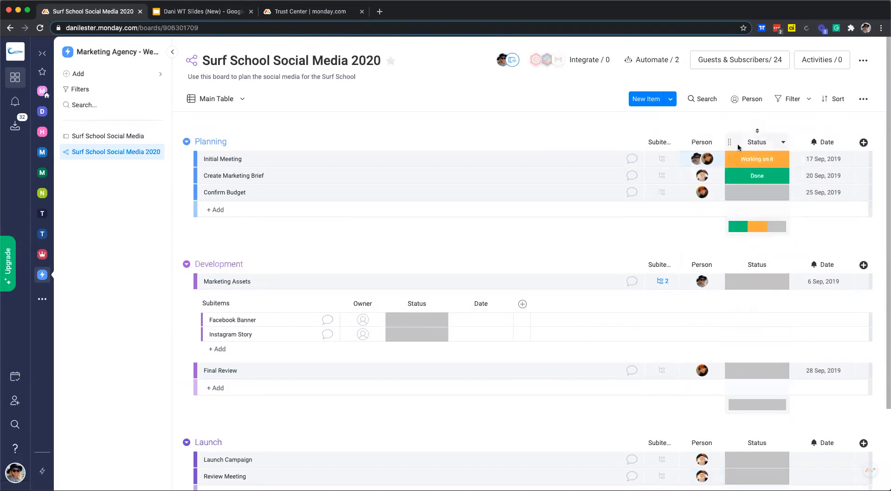
click(695, 176)
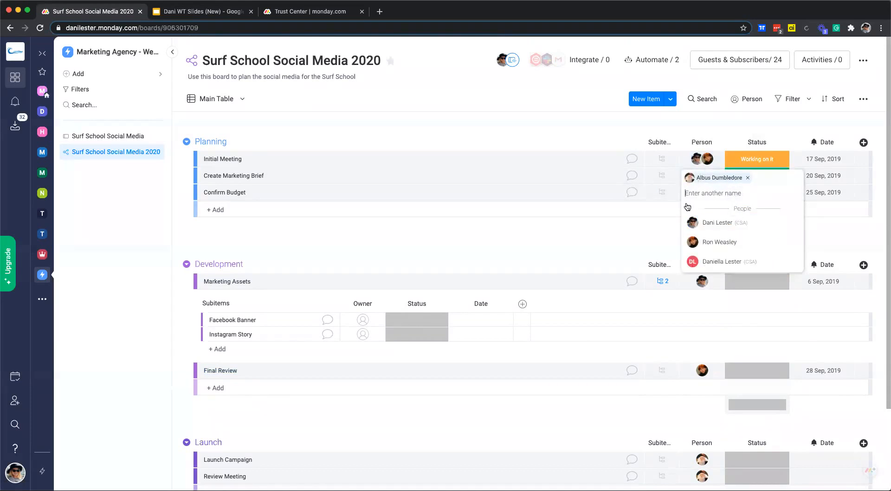
click(608, 238)
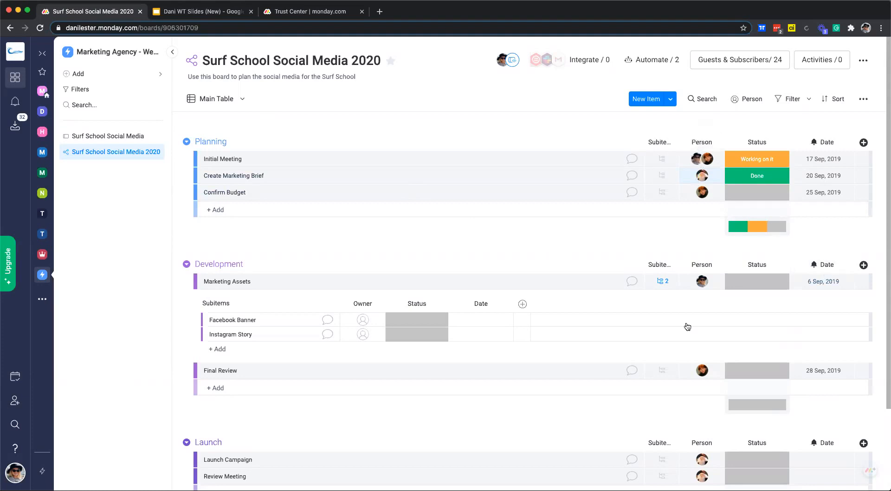
- Open the status options for Initial Meeting
scroll(696, 417, down, 3)
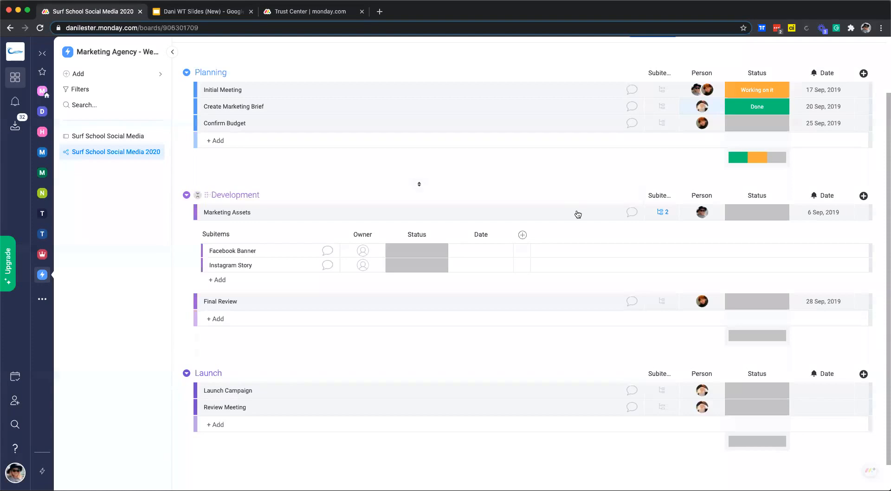
scroll(723, 233, up, 2)
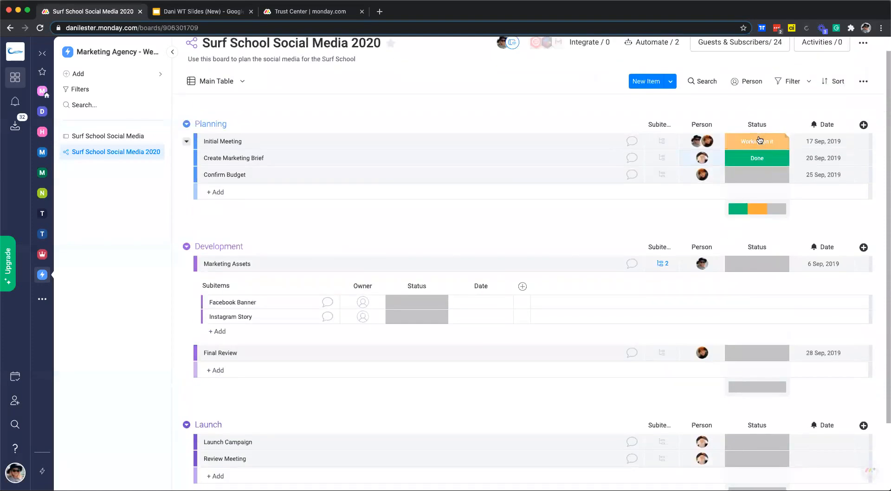
click(759, 140)
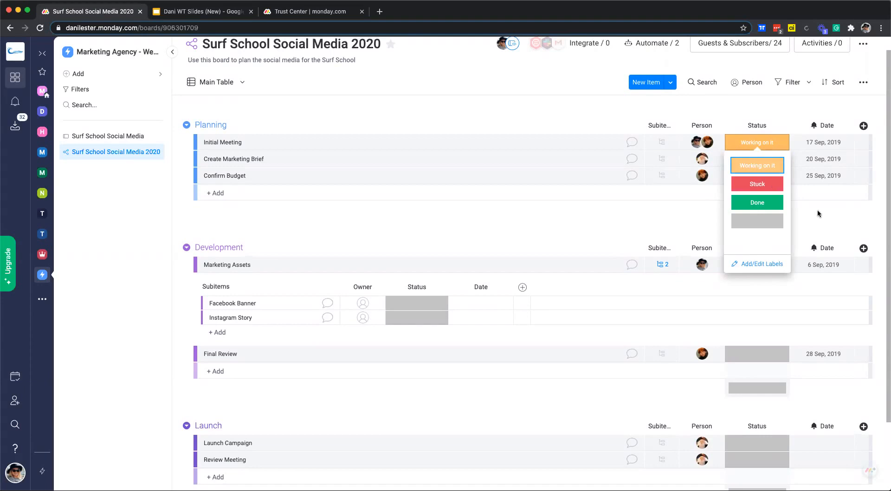
- Mark the Planning items Initial Meeting and Confirm Budget as Done
click(757, 170)
click(755, 147)
click(757, 204)
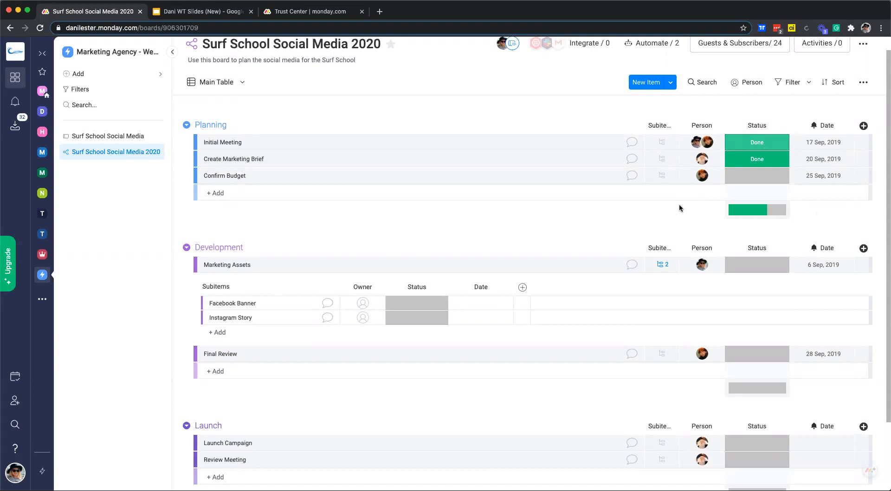
click(765, 177)
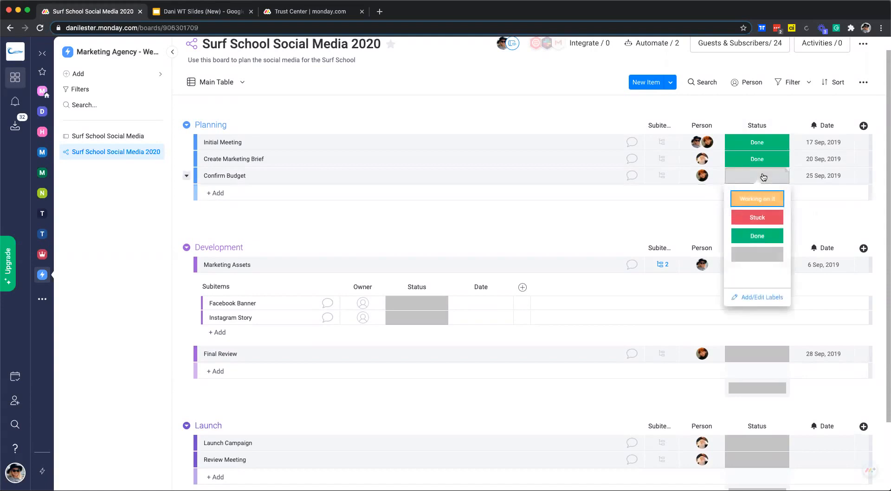
click(757, 236)
- Set Development's Marketing Assets and Final Review to Working on it
click(754, 265)
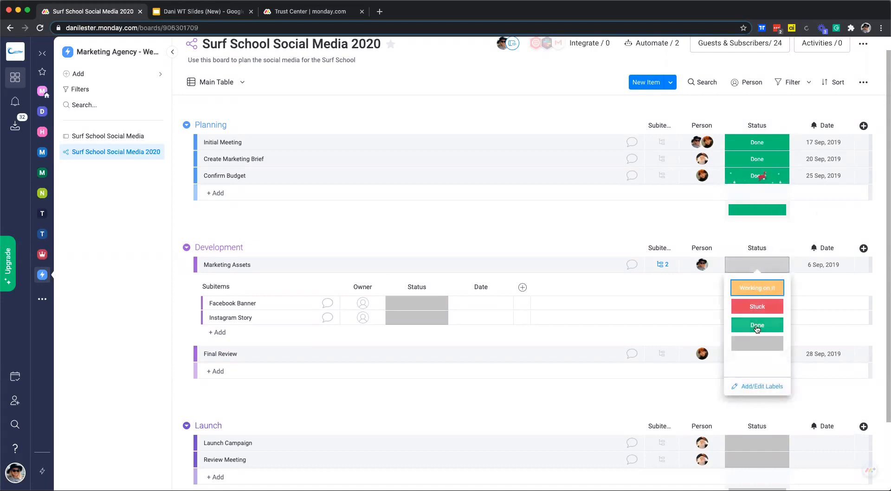
click(757, 287)
click(764, 358)
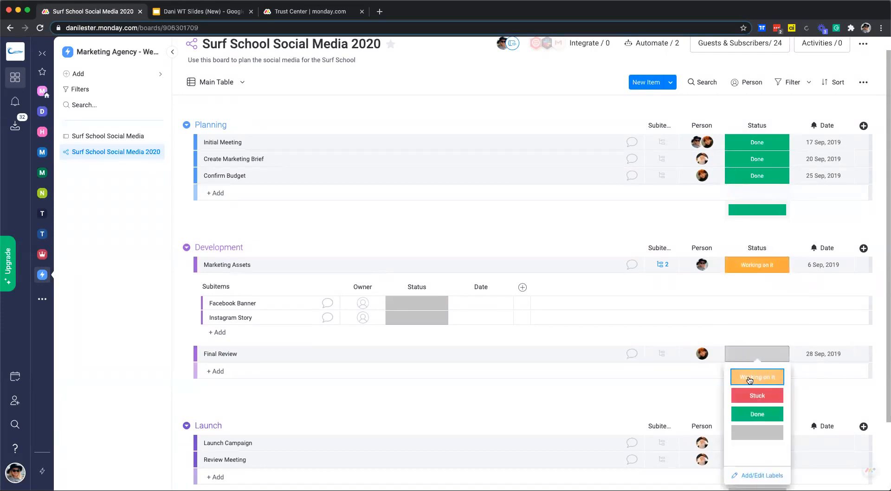
click(771, 385)
- Mark the Launch items Launch Campaign and Review Meeting as Stuck
scroll(757, 408, down, 3)
click(758, 390)
click(757, 401)
click(757, 376)
click(758, 403)
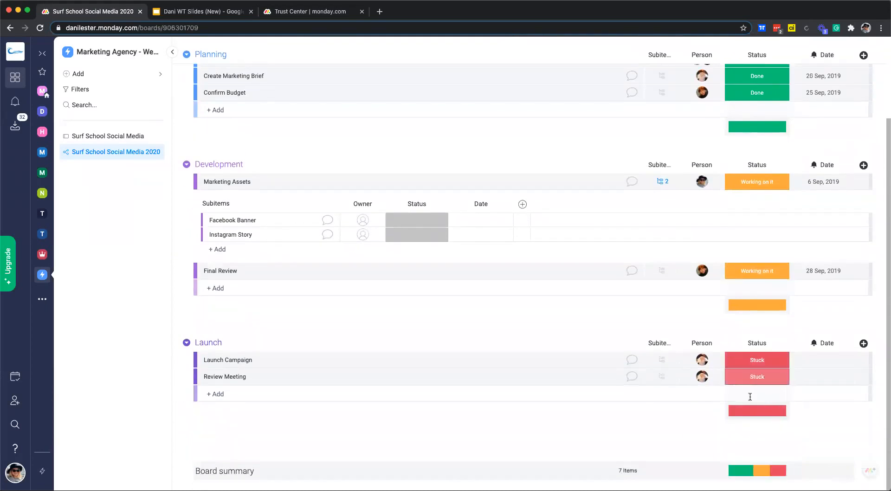
- Collapse the Marketing Assets subitems
click(188, 182)
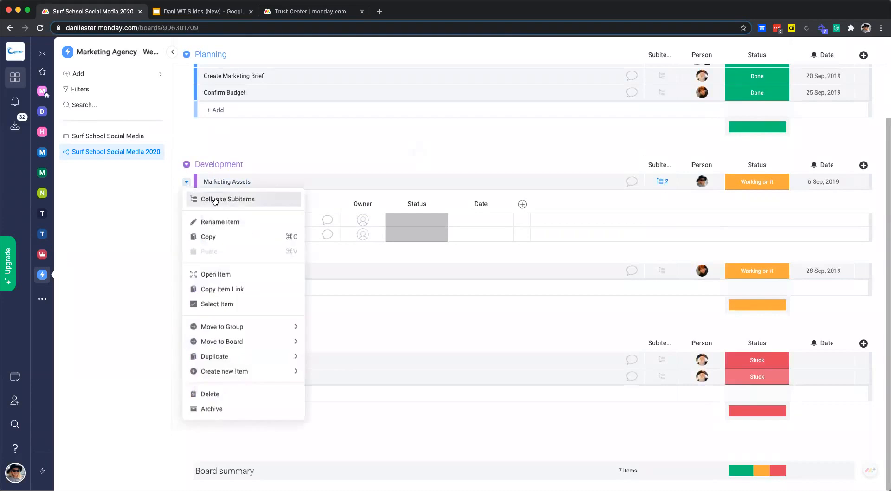
click(215, 199)
scroll(465, 245, up, 2)
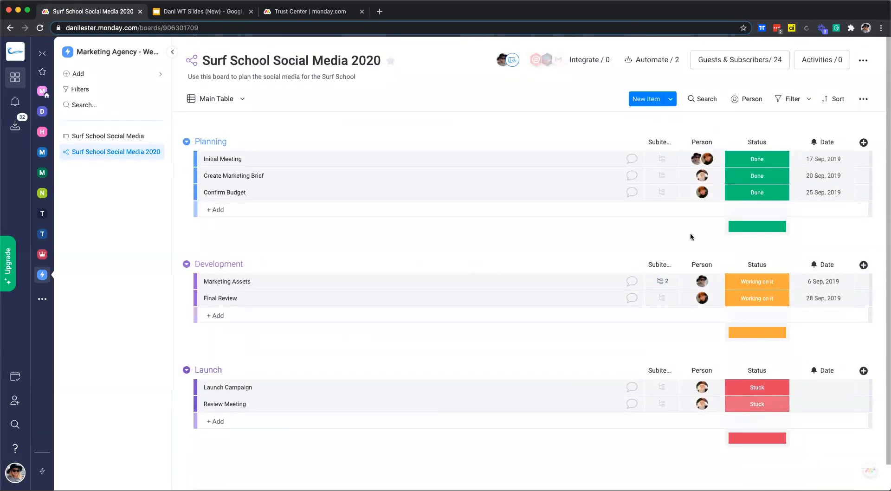
scroll(842, 247, down, 1)
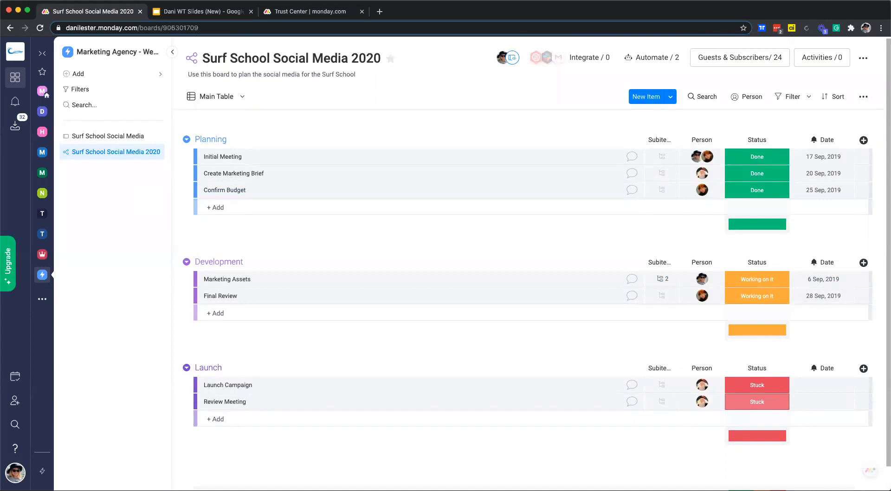
scroll(485, 266, down, 1)
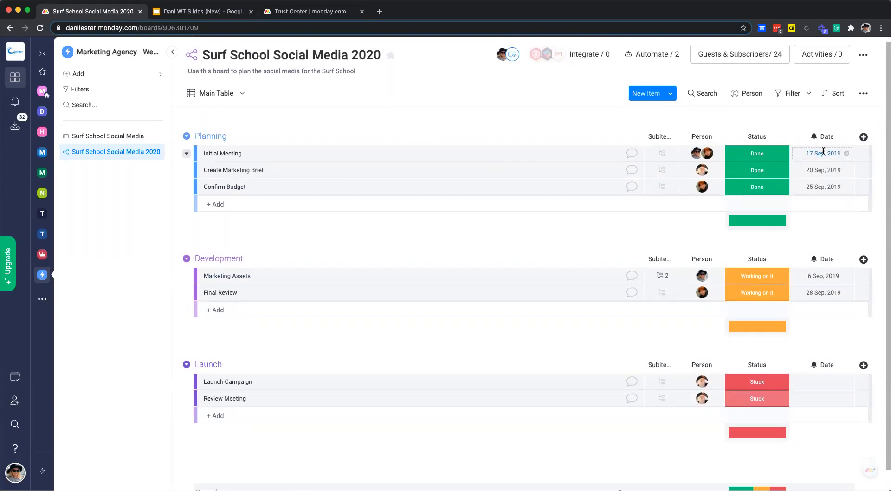
- Date Initial Meeting 10 Dec and Create Marketing Brief 17 Dec
click(824, 152)
click(761, 186)
click(821, 152)
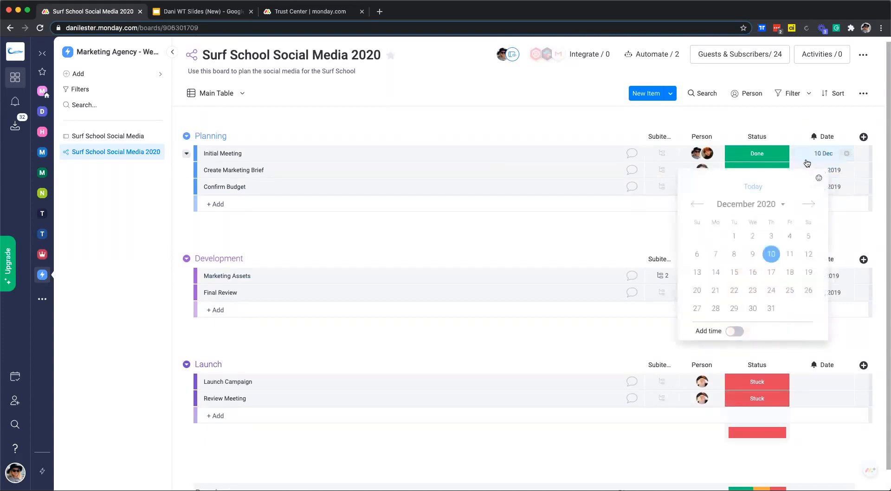
click(697, 204)
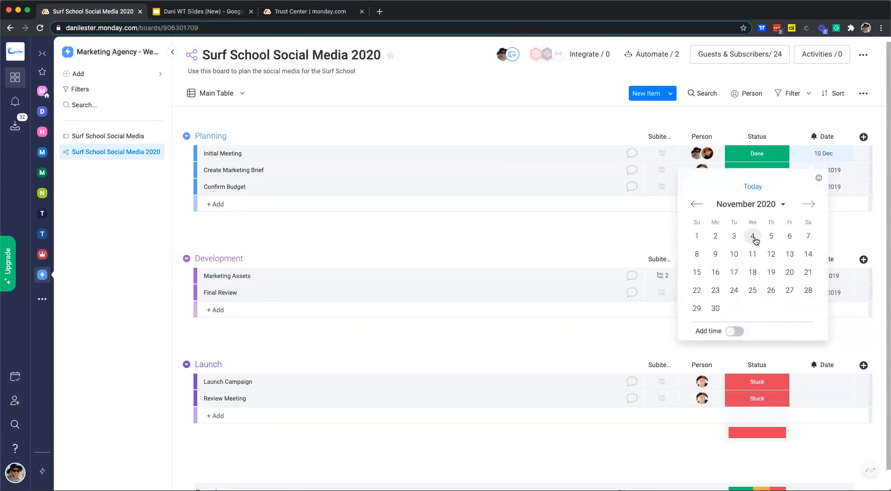
click(755, 187)
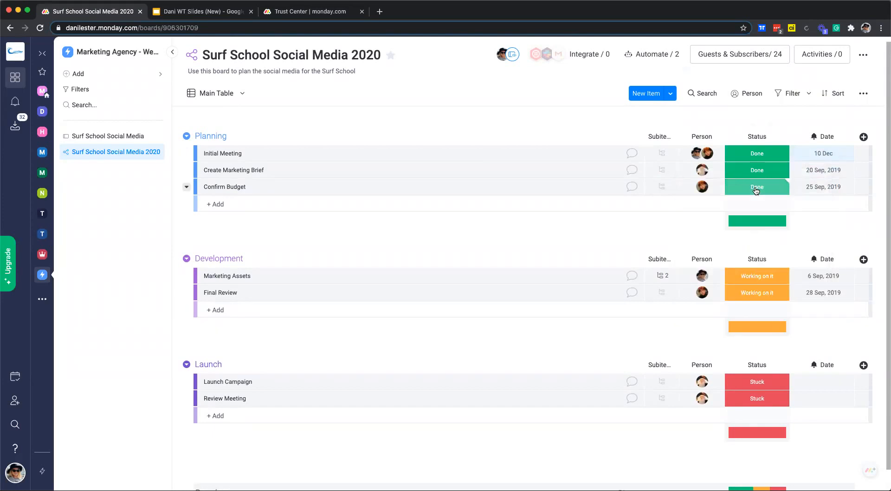
click(826, 172)
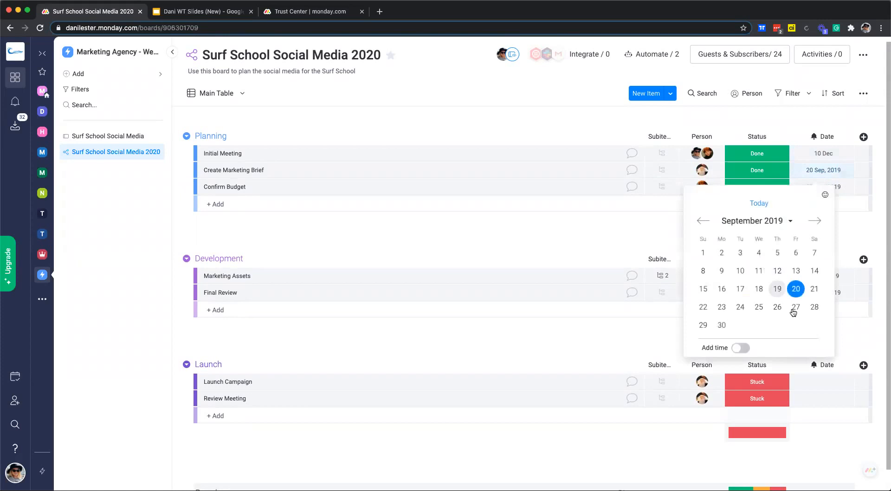
click(759, 203)
click(822, 170)
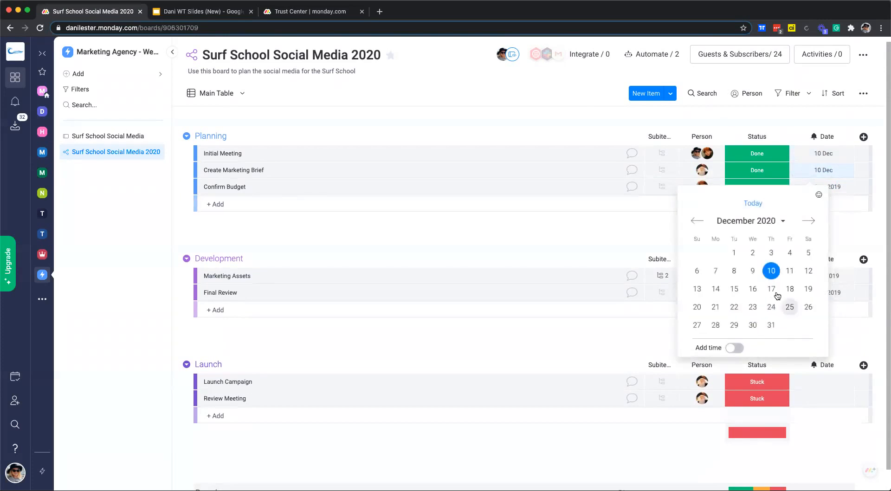
click(777, 289)
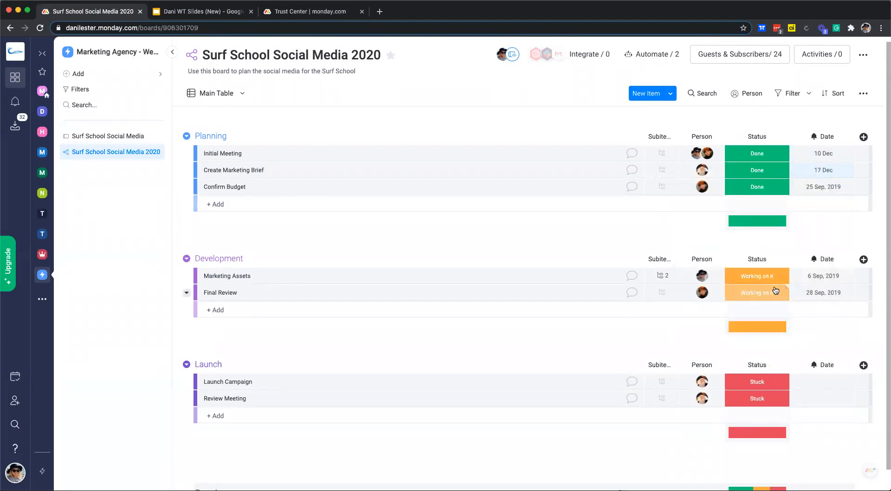
- Date Confirm Budget 18 Dec, Marketing Assets 19 Dec and Final Review 23 Dec
click(821, 186)
click(755, 221)
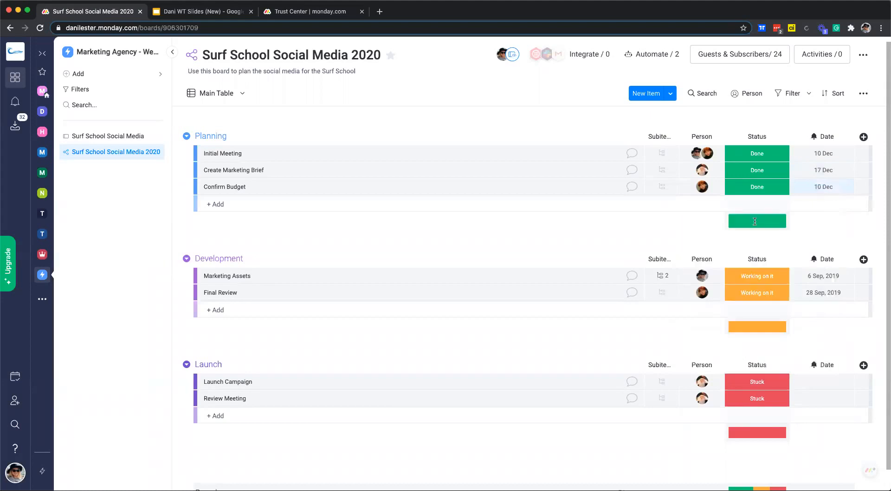
click(822, 187)
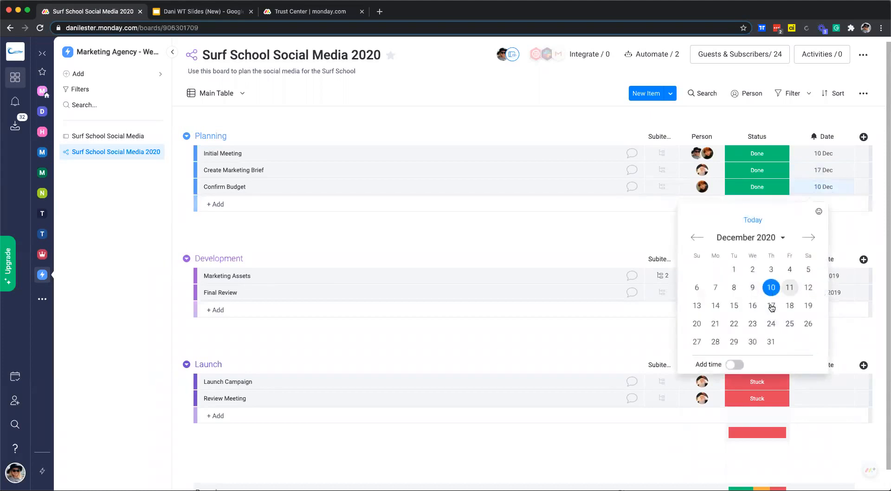
click(790, 306)
click(824, 276)
click(766, 314)
click(817, 277)
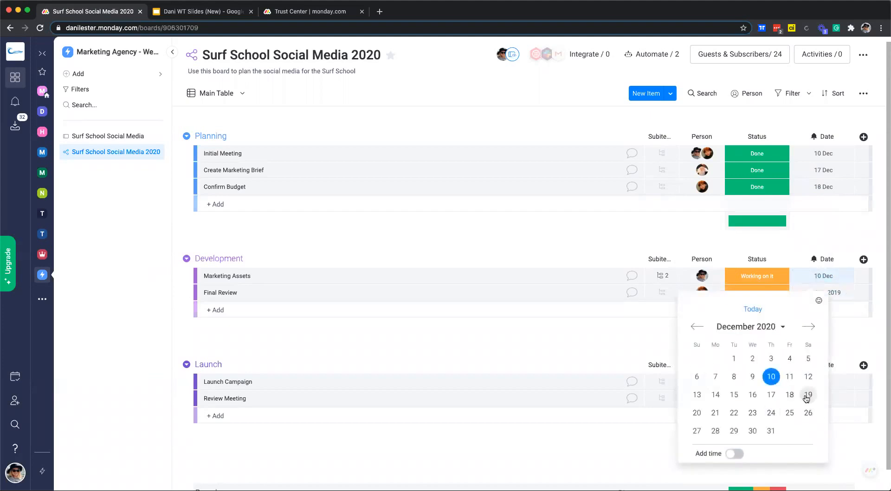
click(806, 398)
click(816, 293)
click(763, 322)
click(823, 294)
click(763, 441)
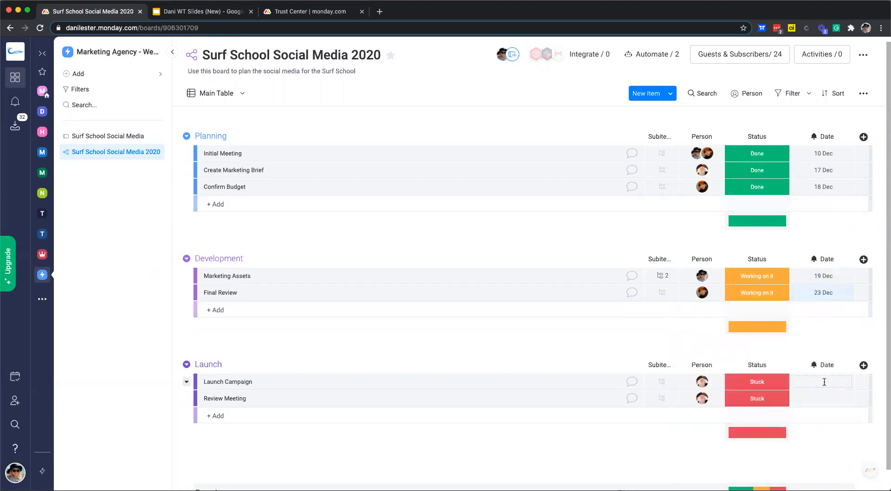
- Date Launch Campaign 31 Dec and Review Meeting 1 Jan 2021
click(823, 382)
click(769, 430)
click(825, 386)
click(822, 361)
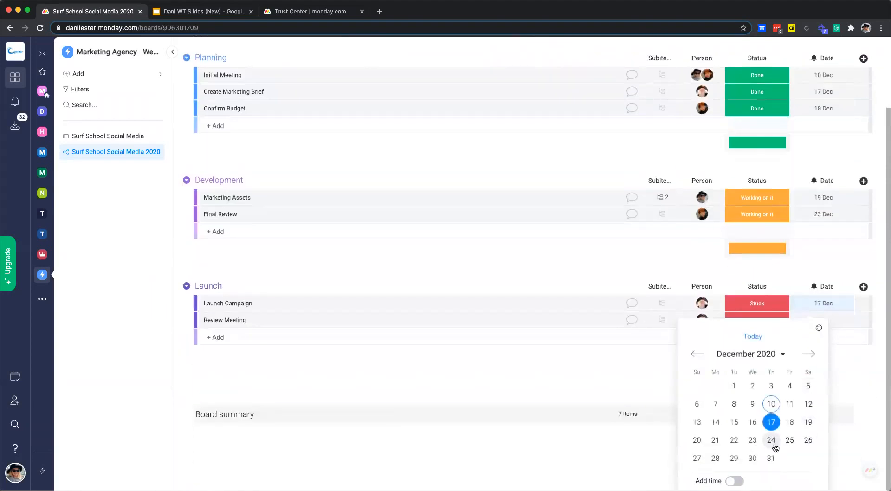
click(770, 459)
click(821, 381)
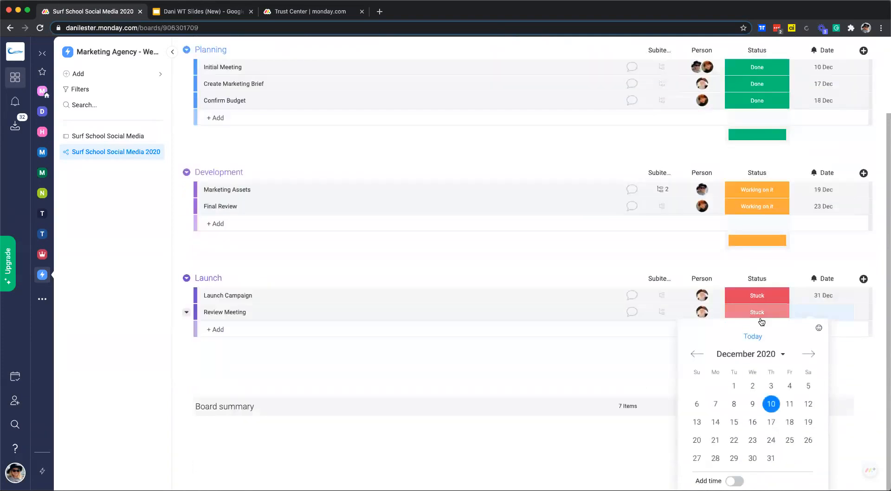
click(808, 353)
click(789, 386)
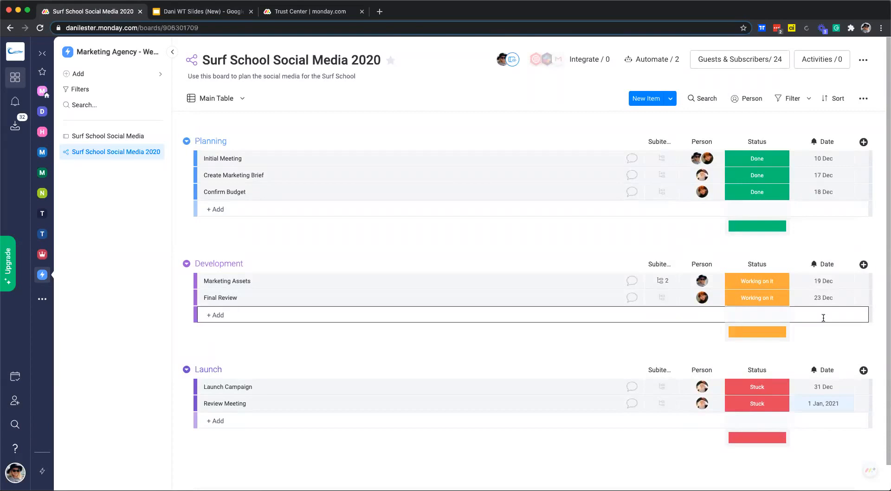
- Set the Date column as a deadline connected to the Status and Person columns
click(847, 144)
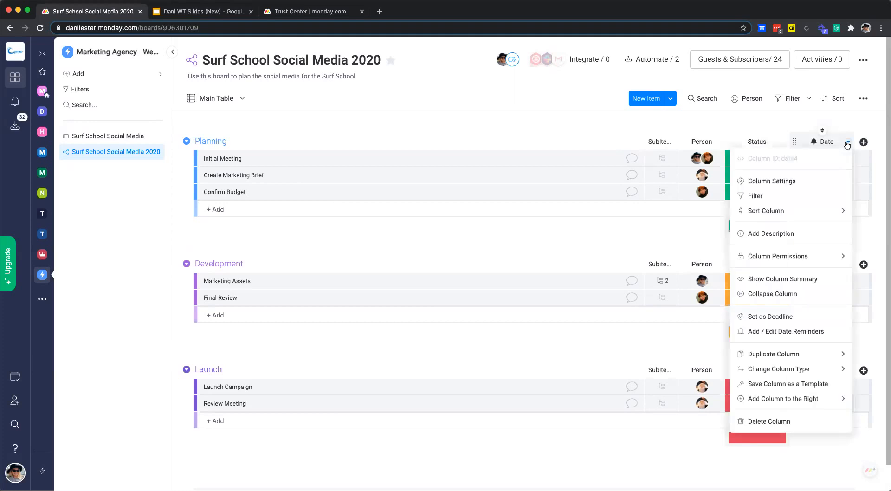
click(777, 319)
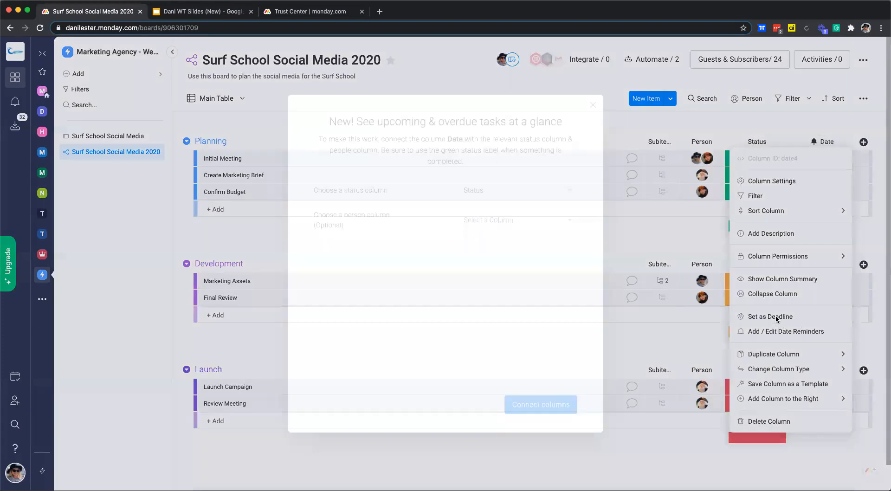
click(491, 189)
click(487, 210)
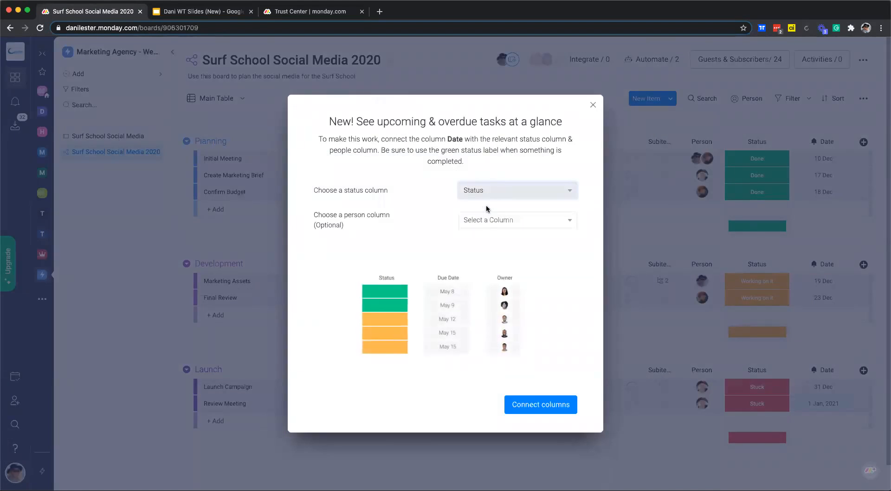
click(515, 220)
click(481, 237)
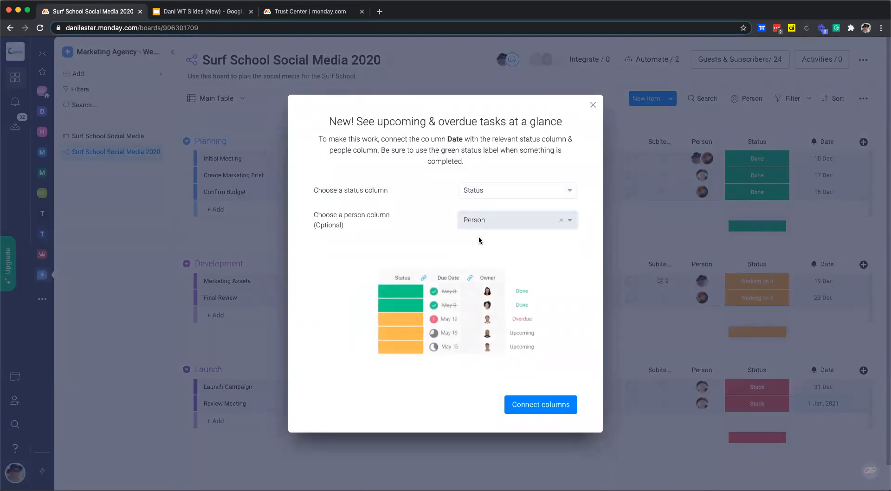
click(546, 405)
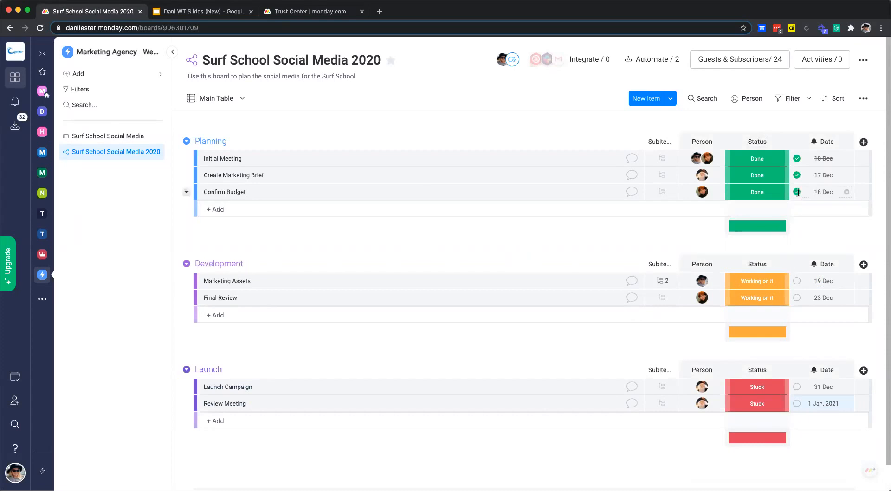
scroll(796, 188, down, 1)
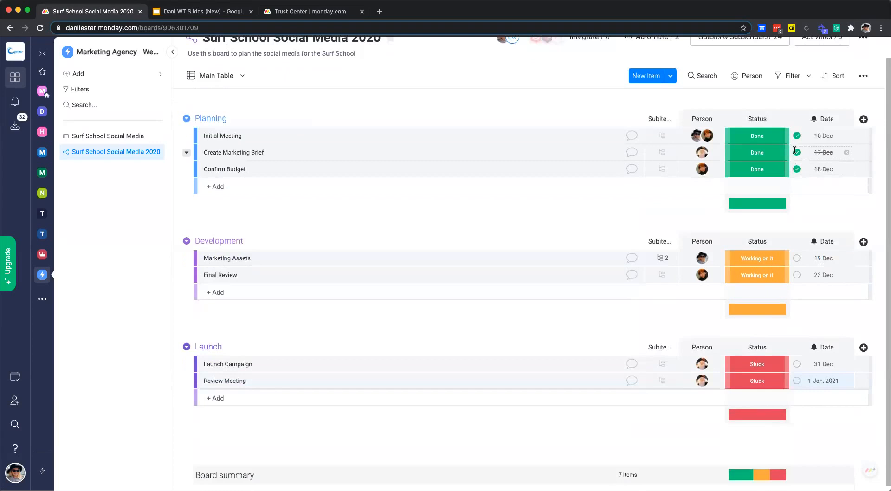
- Set Launch Campaign's date to 1 Oct to show it overdue, then reset it to today, 10 Dec
click(820, 169)
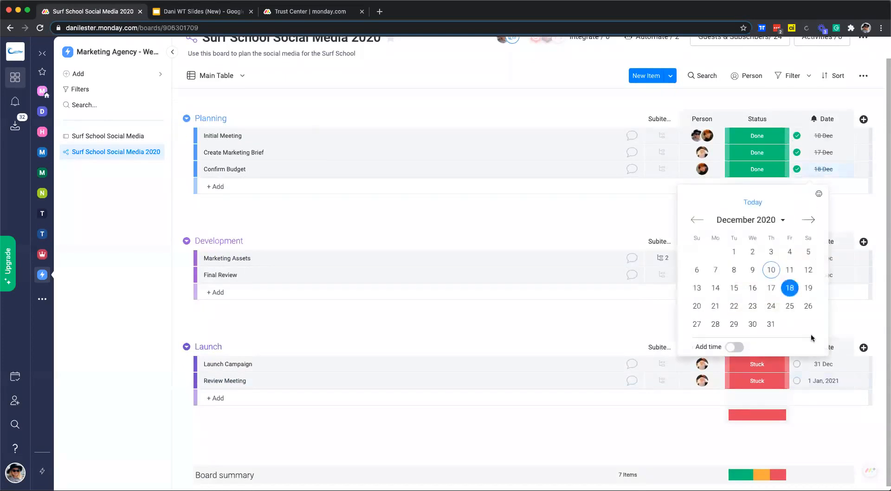
click(857, 220)
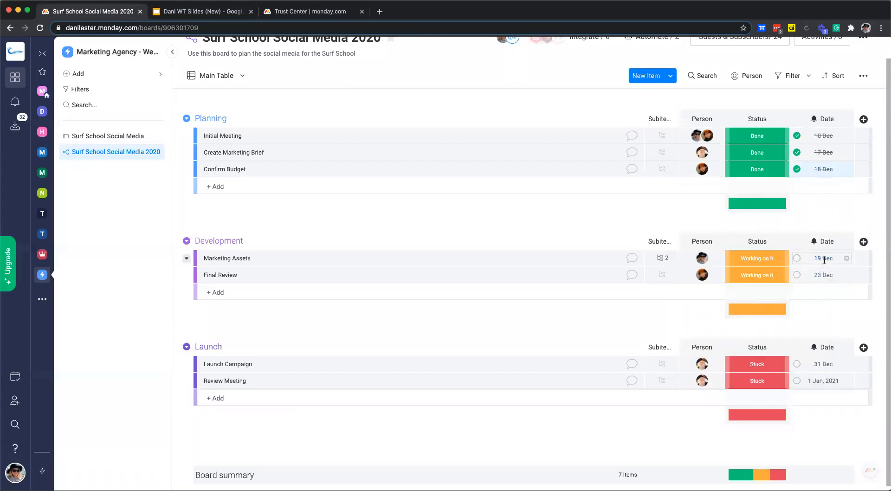
click(825, 365)
click(697, 355)
click(696, 356)
click(768, 387)
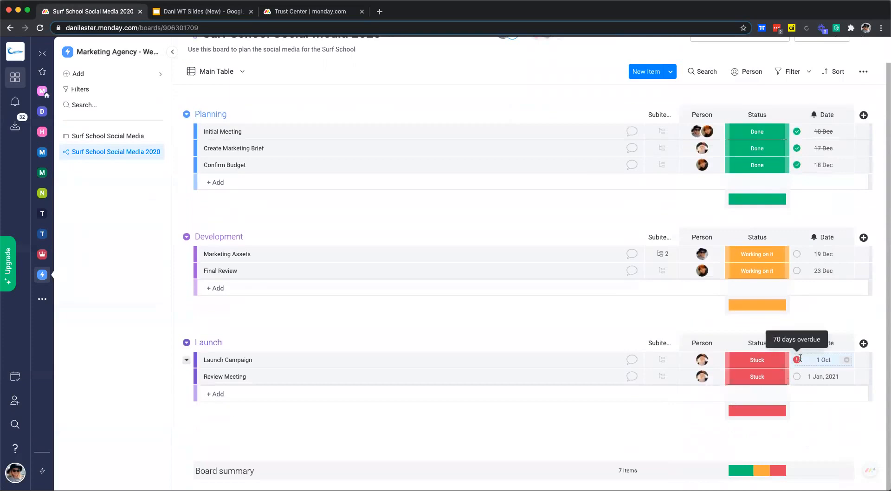
click(822, 360)
click(754, 337)
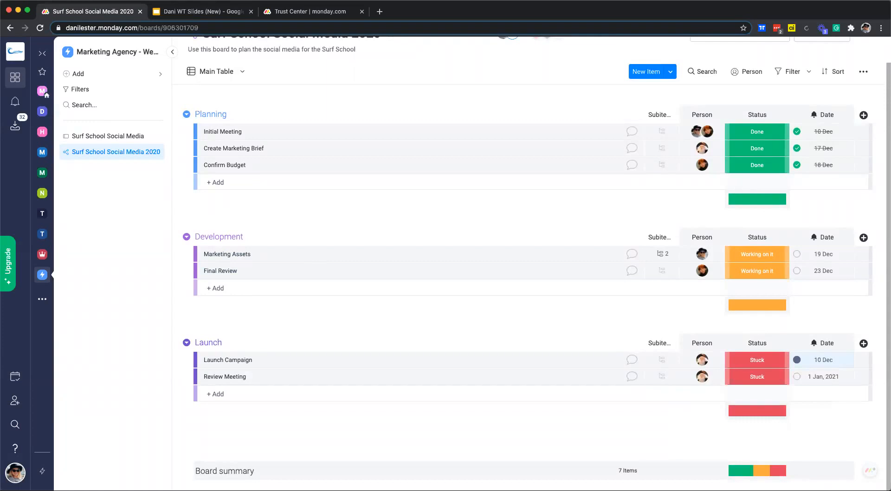
- Add a Text column to the board and rename its header to 'Notes'
click(864, 115)
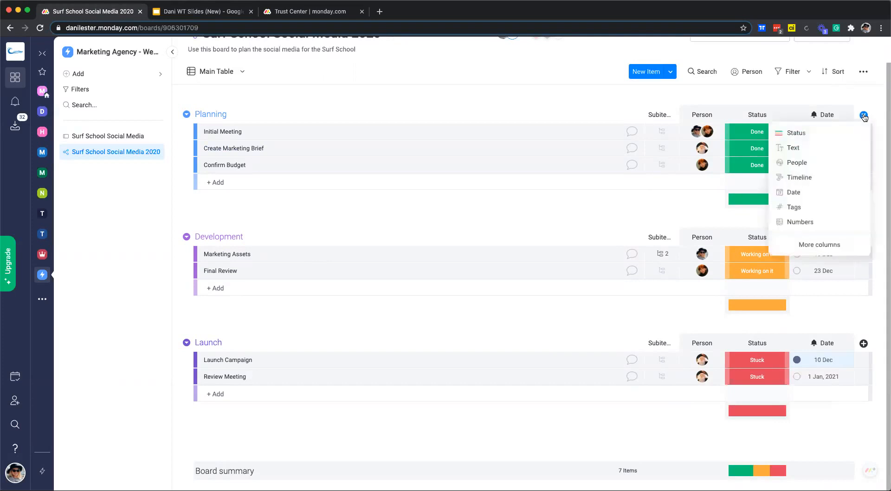
click(797, 148)
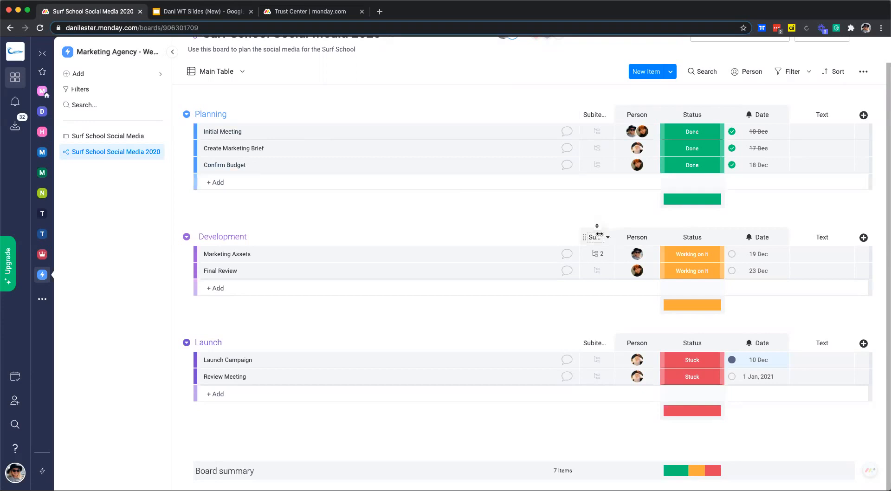
scroll(794, 175, up, 1)
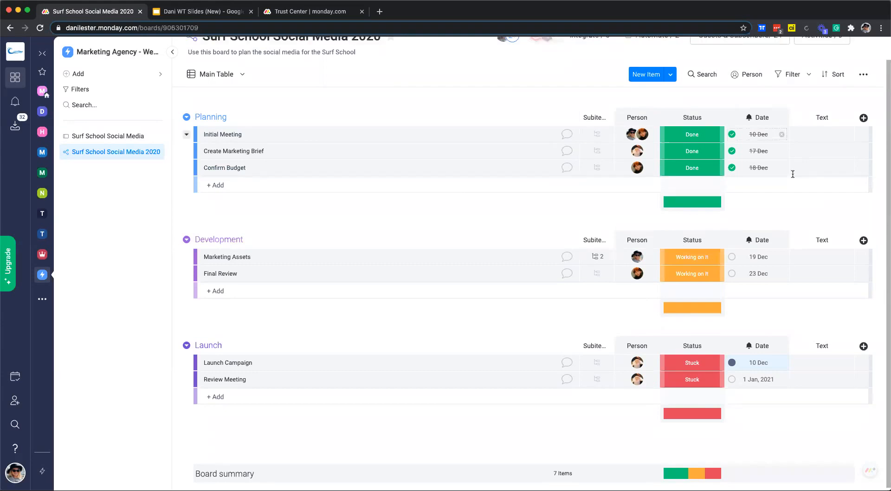
click(824, 112)
scroll(825, 111, down, 1)
drag(830, 115, 817, 113)
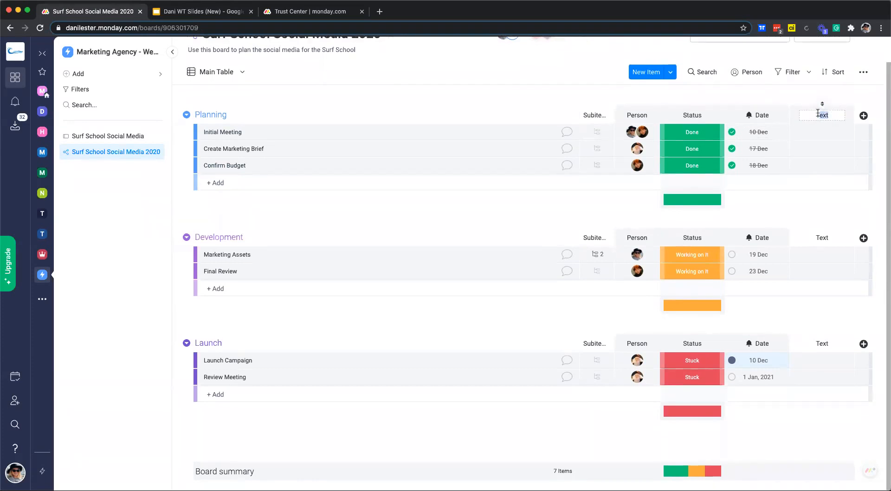
text(Notes)
key(Return)
click(863, 116)
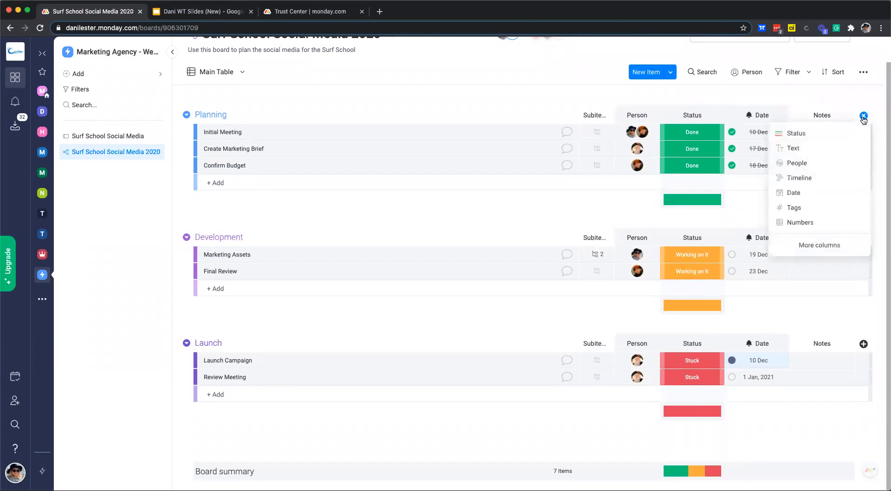
- Add a Timeline column with Initial Meeting 7-10 Dec, Create Marketing Brief 10-17 Dec, Confirm Budget 17-24 Dec
click(799, 178)
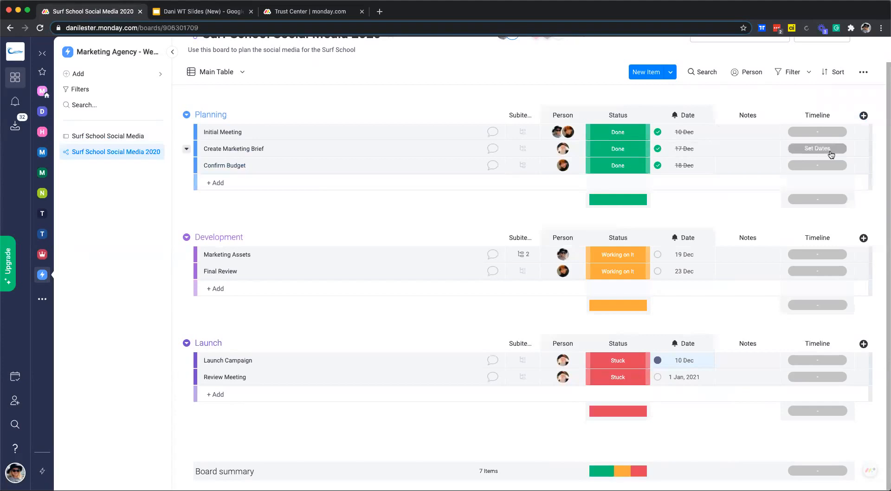
click(811, 133)
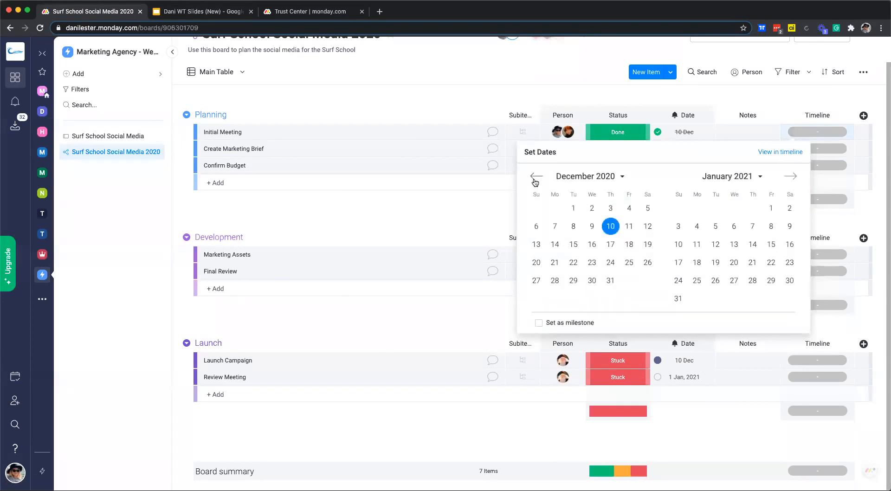
click(554, 226)
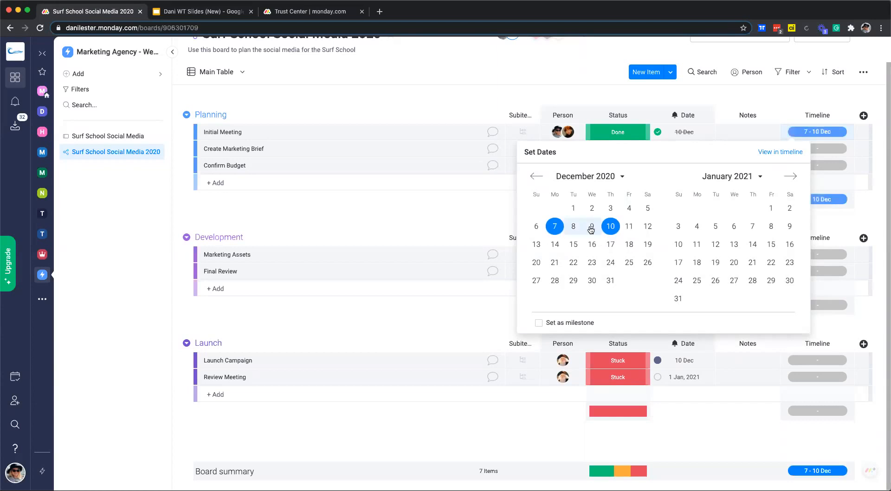
click(835, 148)
click(836, 148)
click(610, 243)
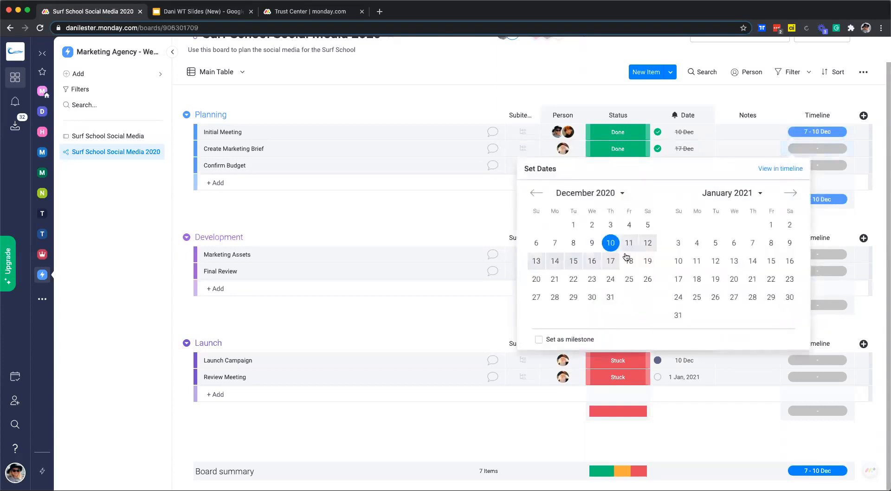
click(610, 260)
click(836, 166)
click(610, 278)
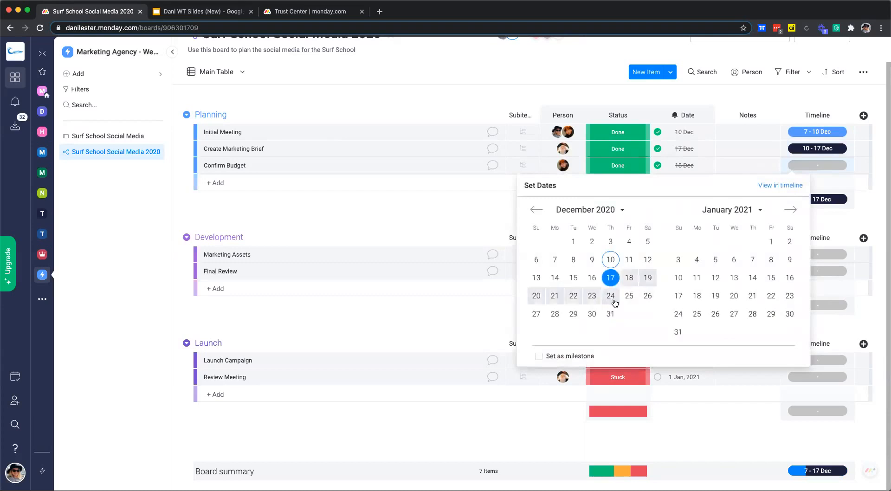
click(611, 296)
click(862, 215)
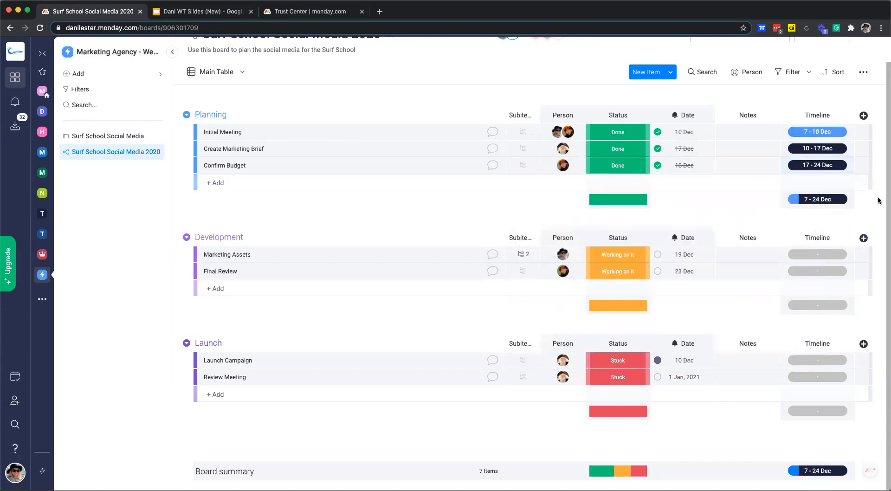
- Set Marketing Assets' timeline to 19-26 Jan
click(816, 254)
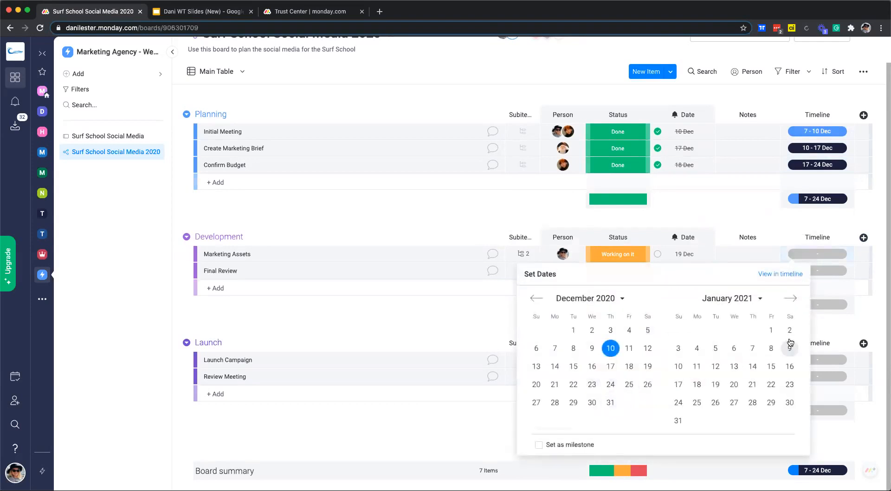
click(768, 333)
click(716, 348)
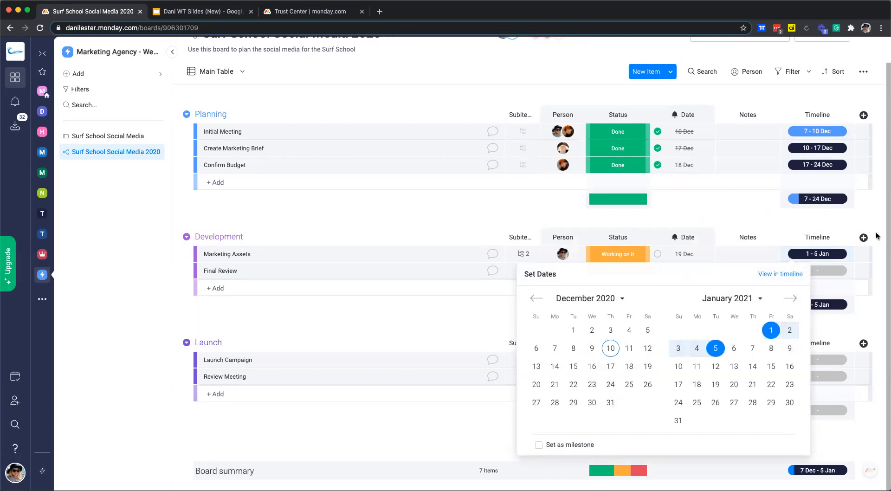
click(833, 274)
click(817, 254)
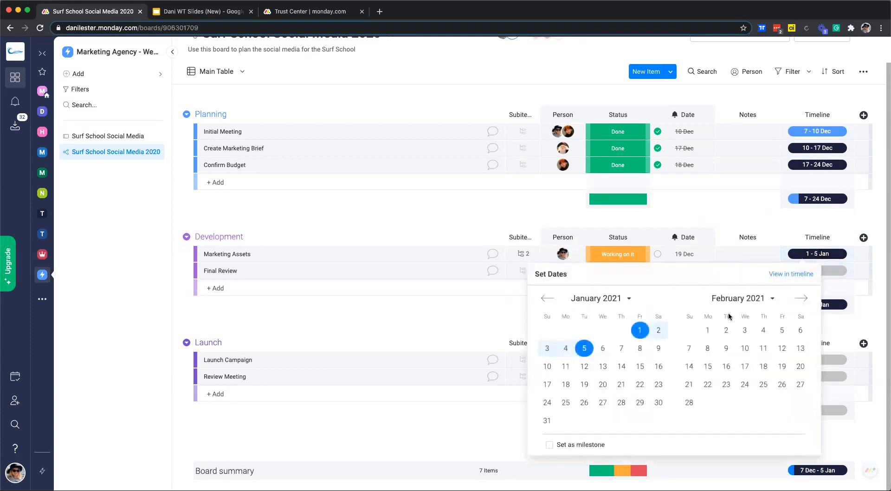
click(547, 298)
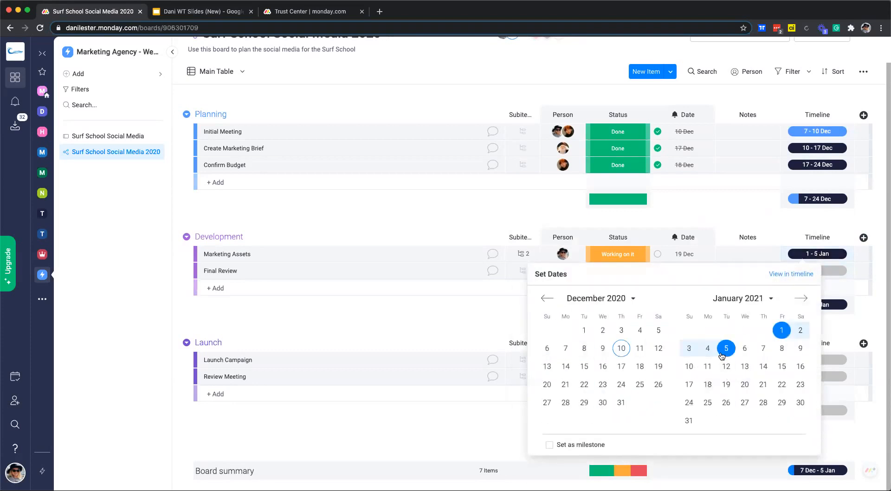
click(726, 384)
click(726, 402)
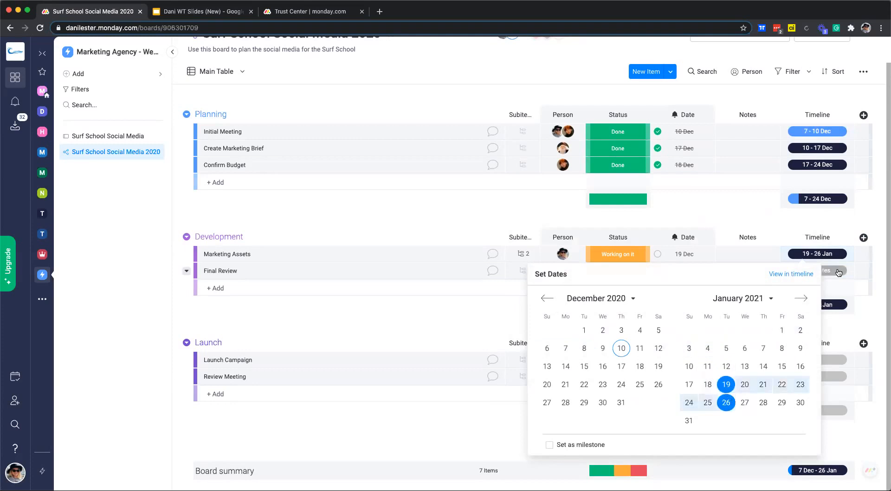
- Set timelines: Final Review 17-31 Dec, Launch Campaign 31 Dec-2 Jan, Review Meeting 3-6 Jan
click(834, 274)
click(611, 383)
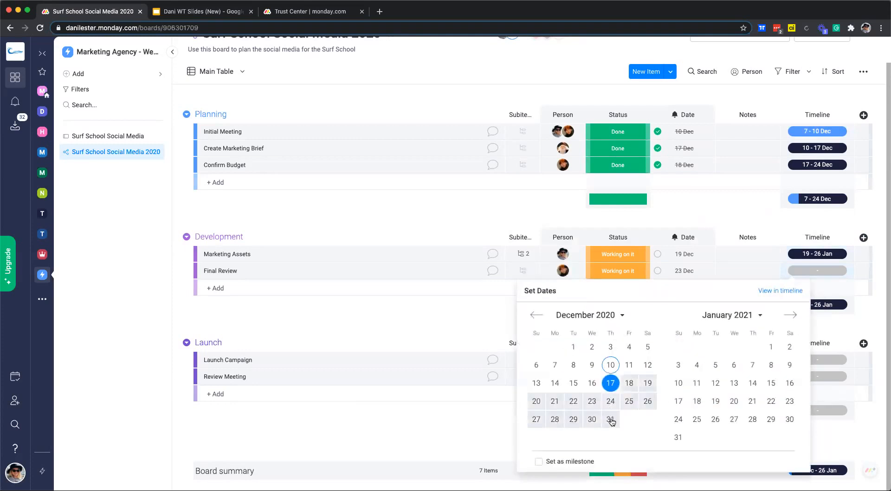
click(611, 419)
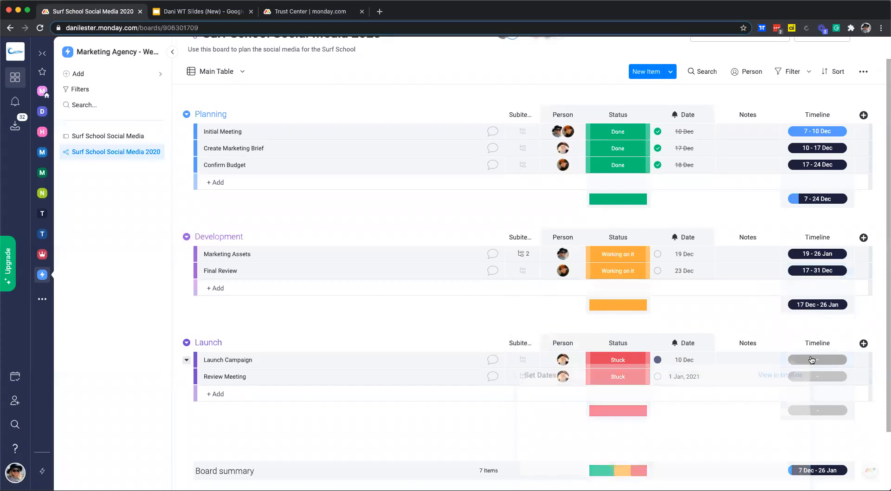
click(811, 364)
click(611, 437)
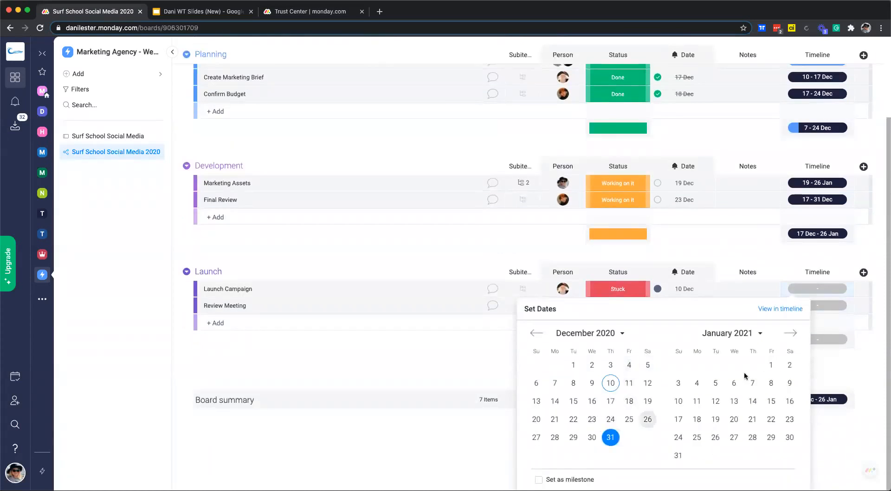
click(785, 365)
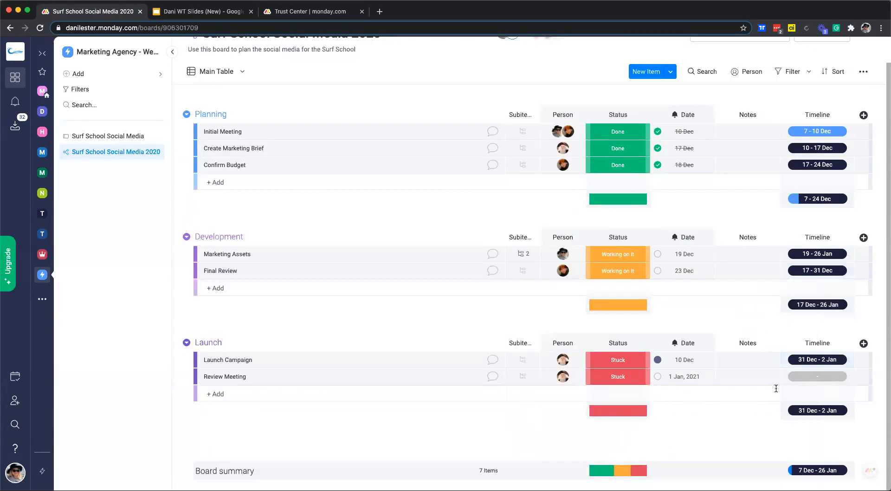
click(810, 377)
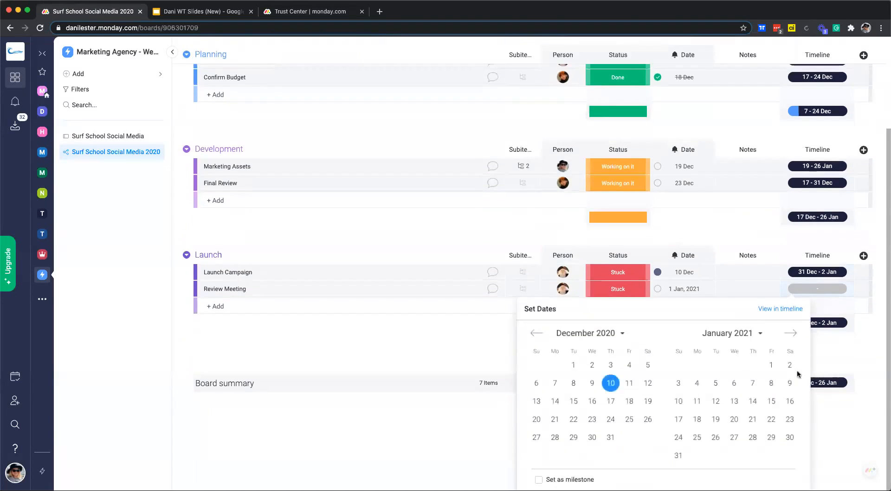
click(753, 387)
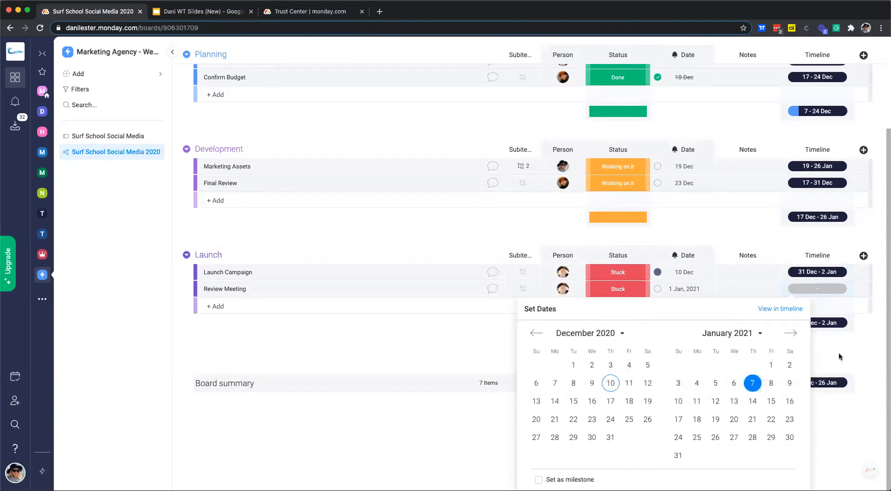
click(679, 386)
click(734, 383)
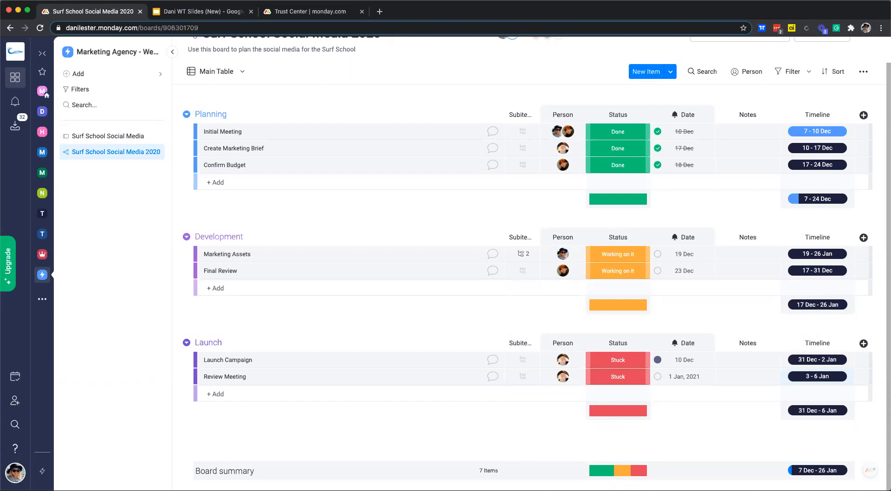
- Add a Tags column and tag Initial Meeting and Create Marketing Brief #SurfSchool
click(864, 116)
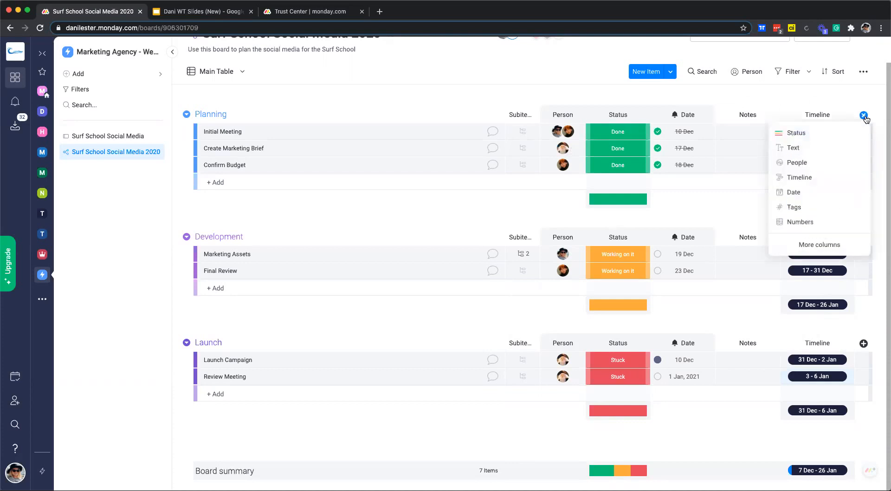
click(800, 206)
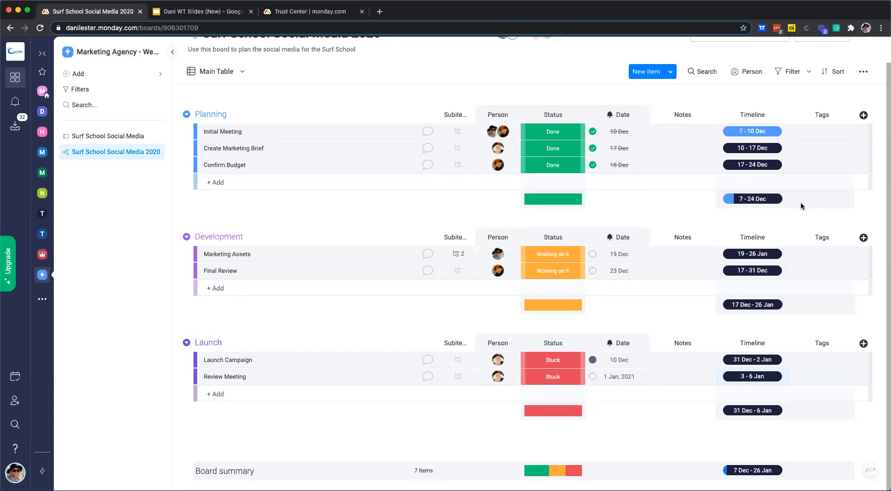
click(822, 134)
text(Su)
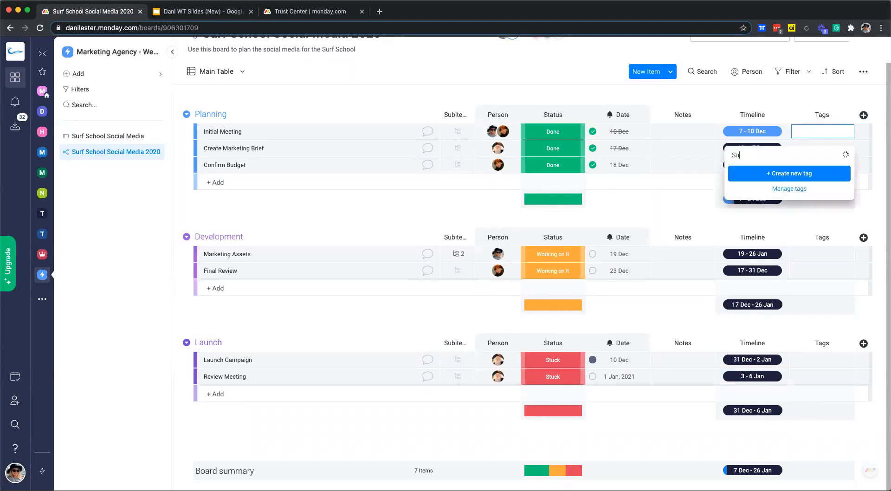
text(rf School)
click(813, 175)
click(818, 148)
click(770, 187)
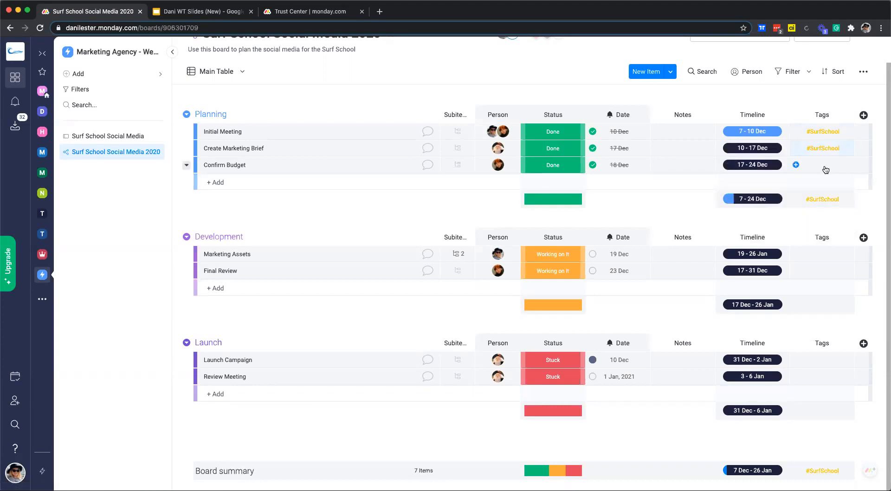
- Create a new #Facebook tag on Marketing Assets
click(817, 256)
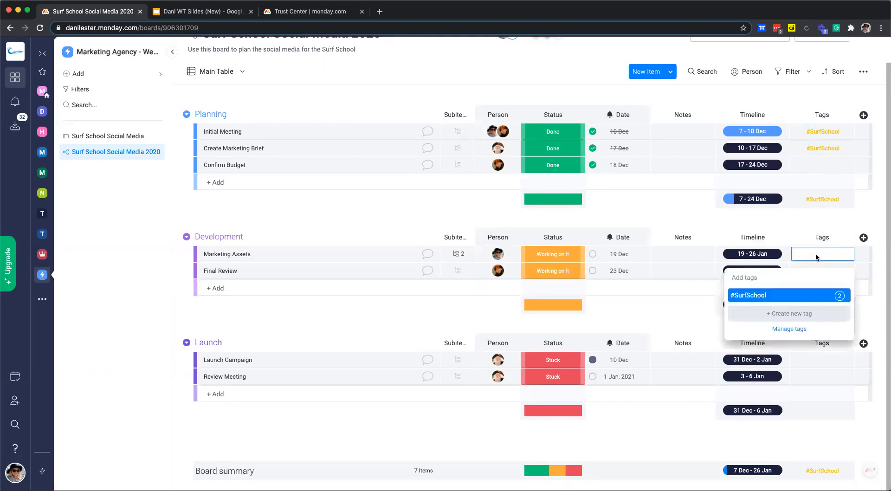
text(Fa)
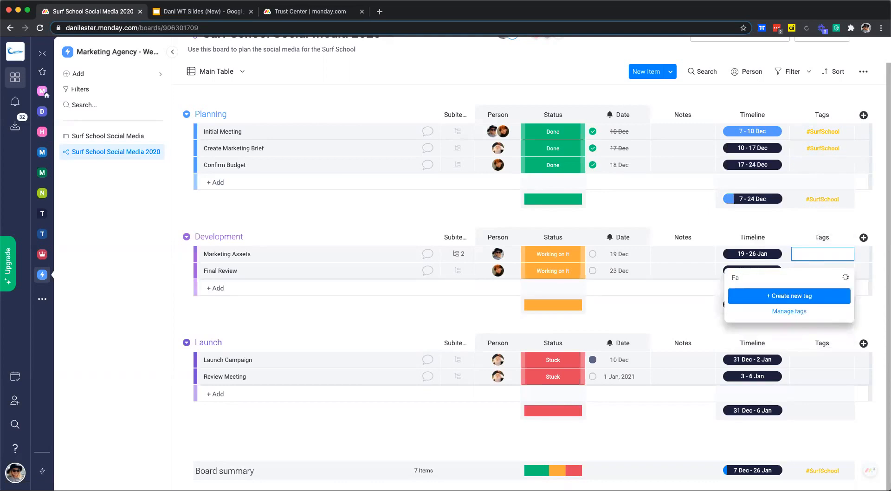
text(cebook)
click(797, 295)
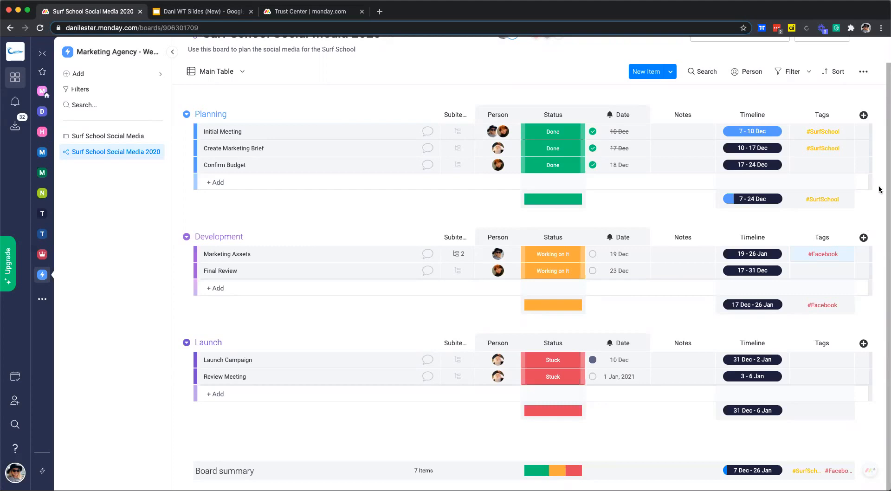
- Add a Numbers column and enter 3, 2, 1 for the Planning items
click(864, 116)
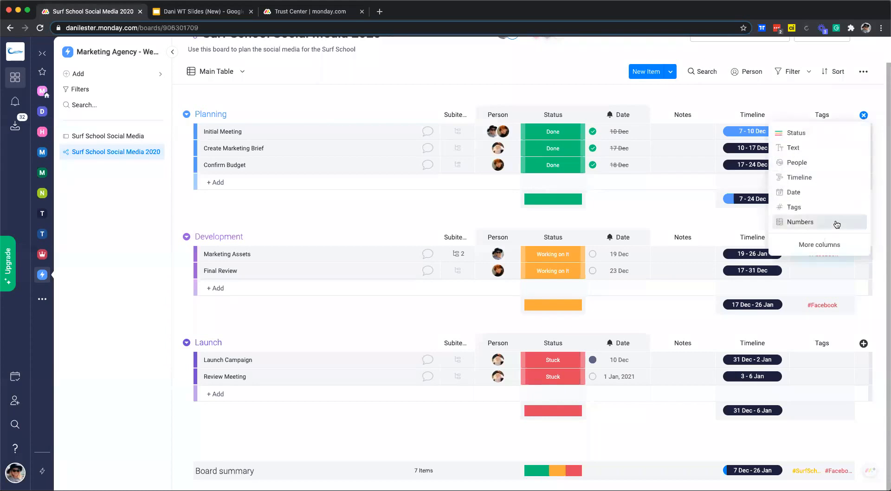
click(800, 223)
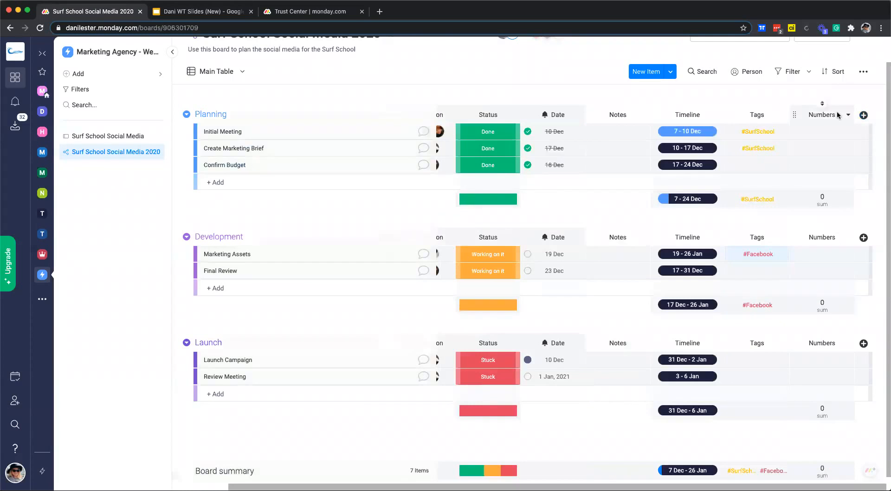
click(829, 134)
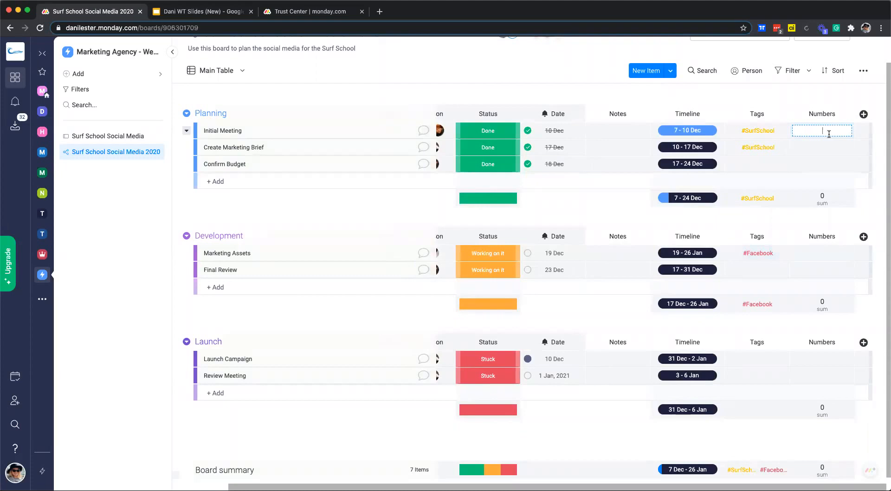
text(3)
click(826, 145)
text(2)
click(822, 164)
text(1)
- Enter 4, 3, 2, 4 for Marketing Assets, Final Review, Launch Campaign and Review Meeting
click(822, 251)
text(4)
click(822, 270)
text(3)
click(817, 361)
text(2)
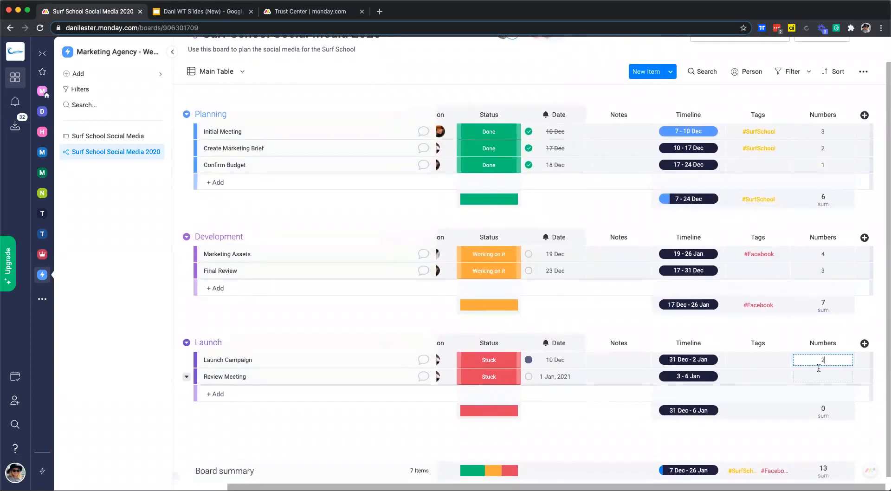
click(819, 376)
text(4)
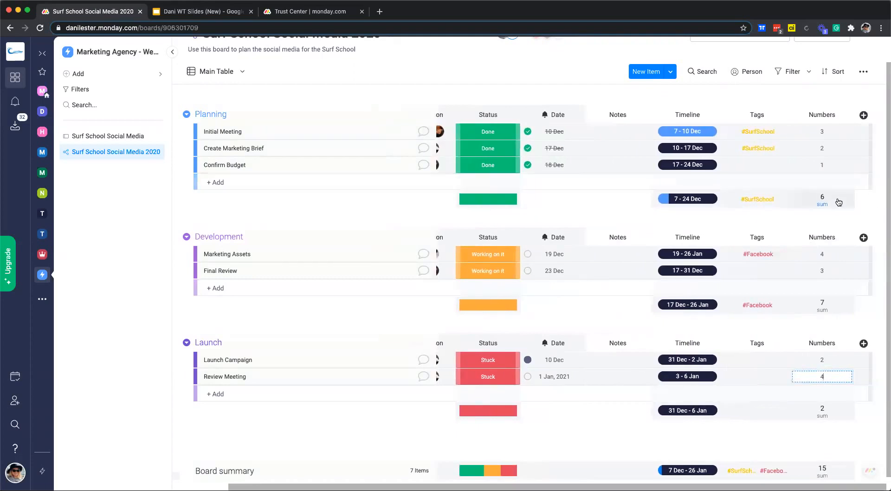
click(869, 220)
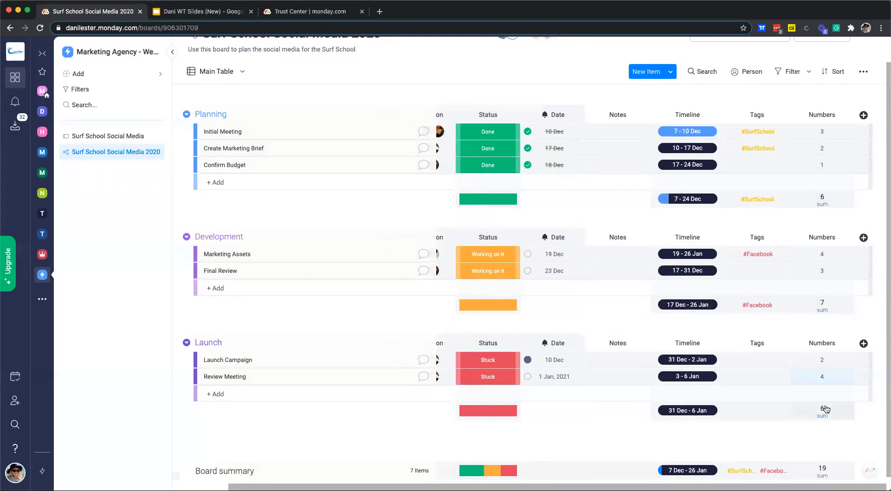
click(805, 292)
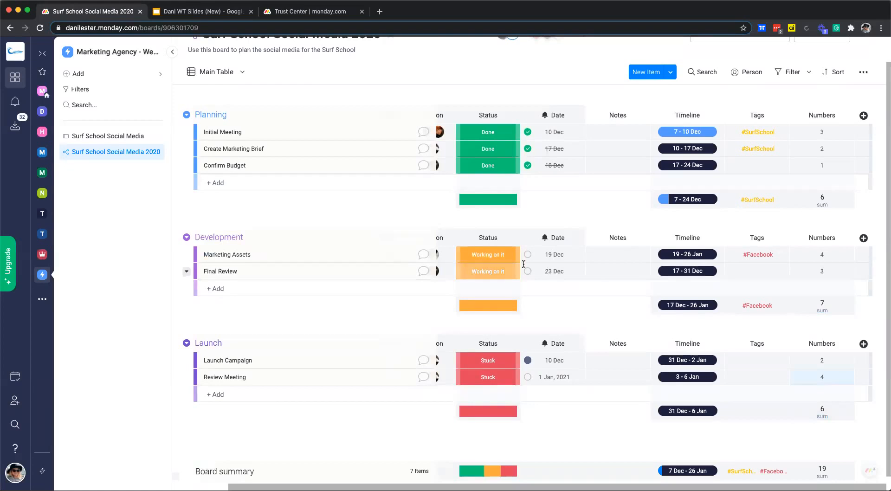
click(818, 205)
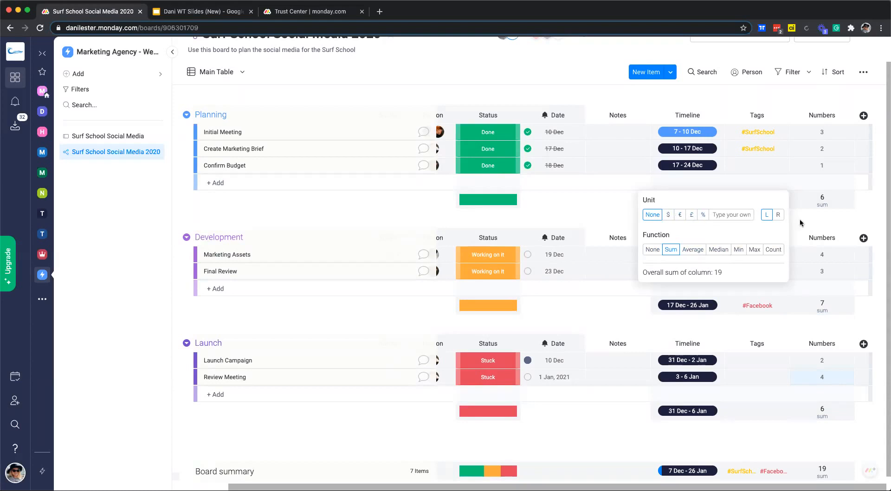
click(867, 209)
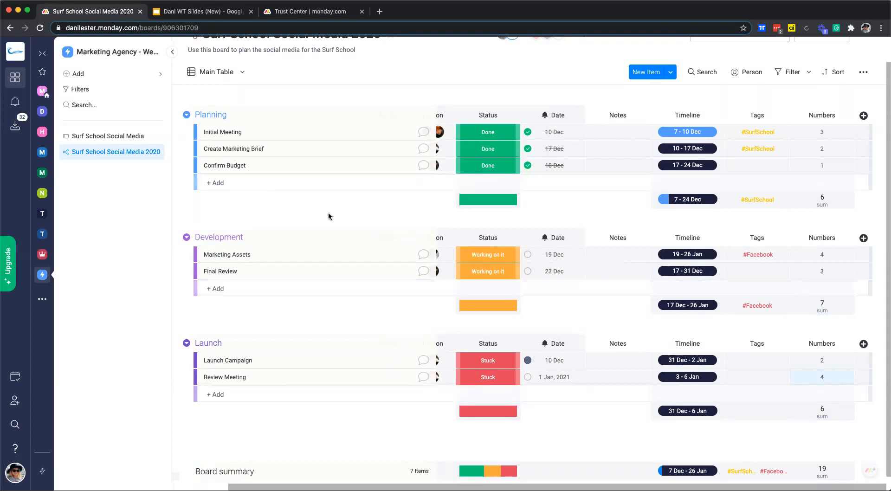
scroll(329, 217, up, 1)
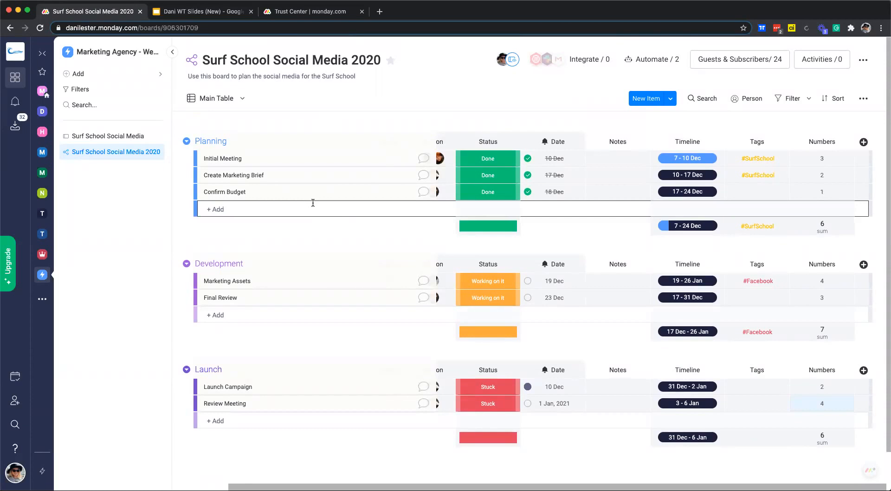
- Add a Timeline view of the Surf School board
click(209, 105)
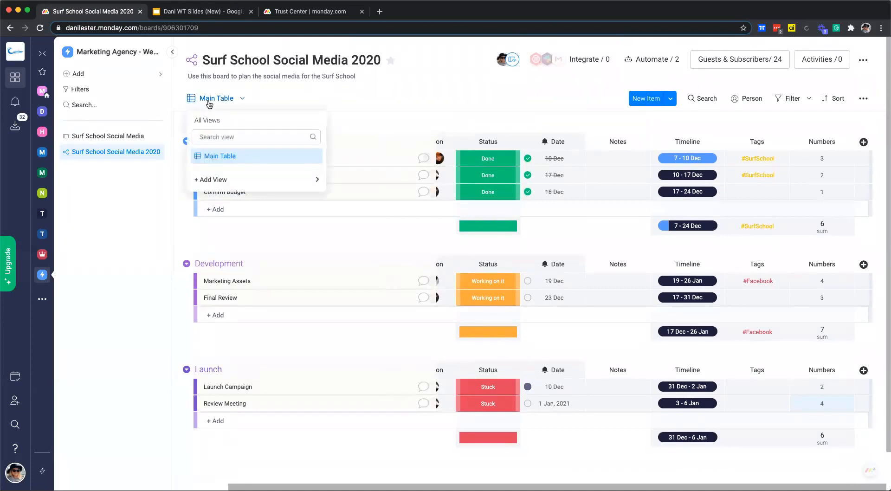
mouse_move(255, 179)
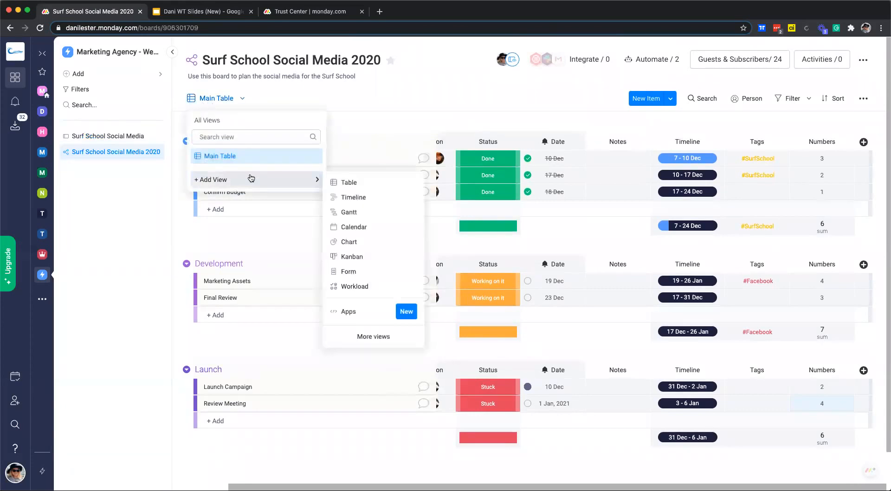
click(361, 195)
click(365, 49)
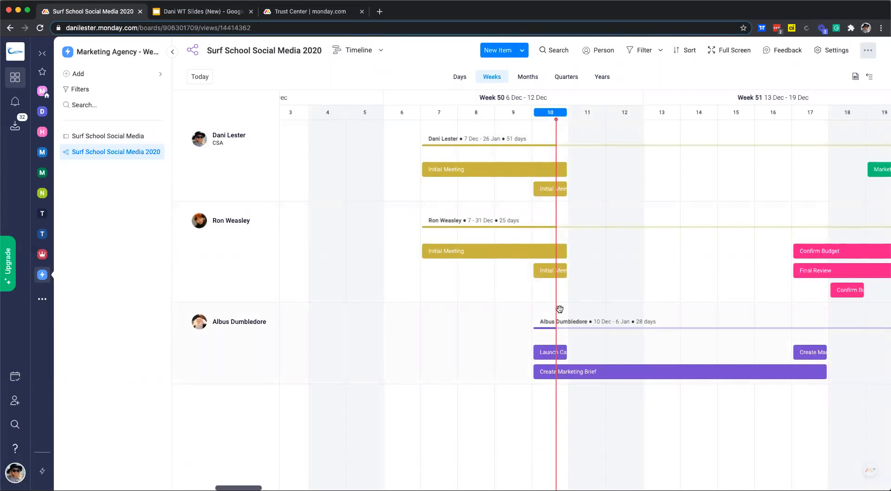
- Drag the Final Review bar later so it starts 22 Dec
scroll(581, 278, right, 4)
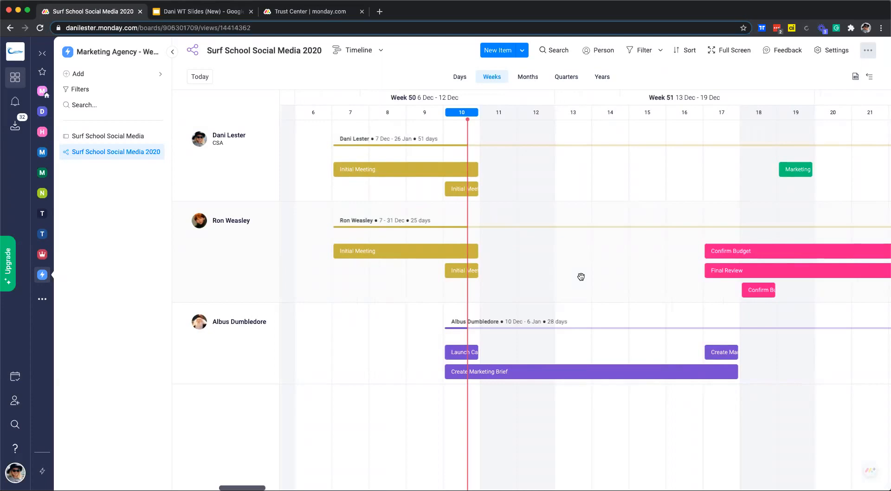
scroll(663, 295, right, 12)
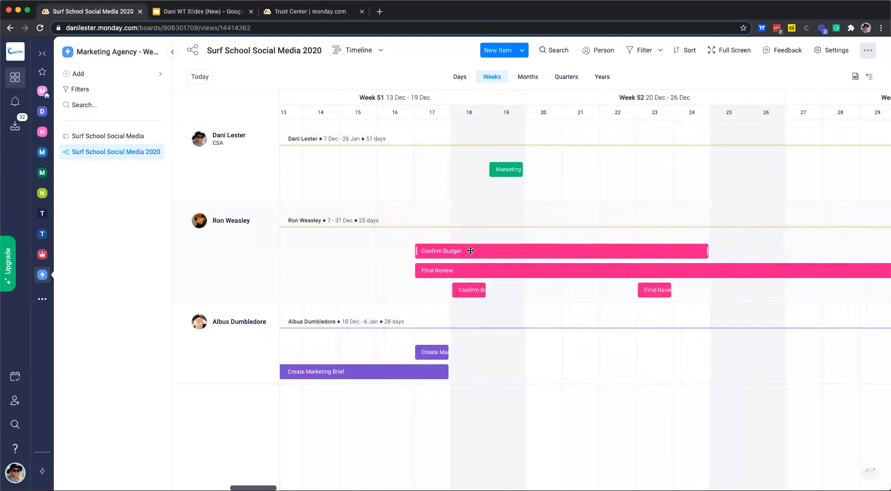
drag(463, 271, 660, 270)
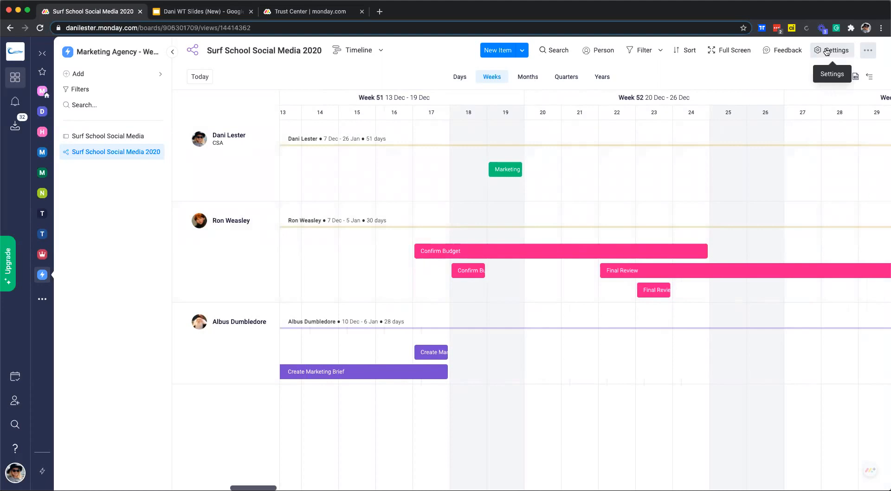
- Colour the timeline bars by Status, so Done shows green and Working on it orange
click(827, 52)
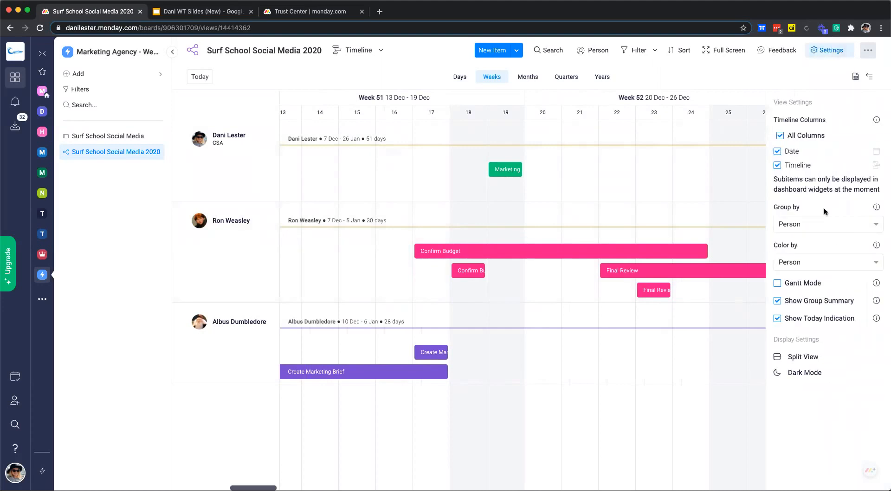
click(804, 267)
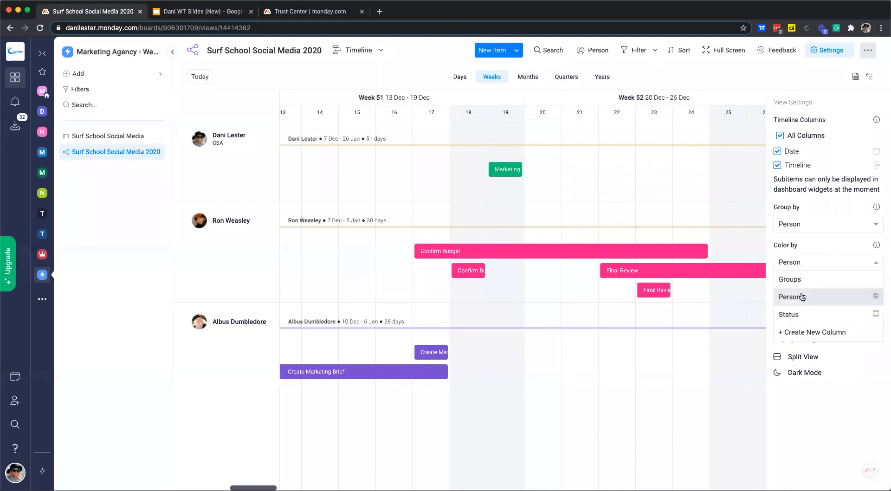
click(821, 316)
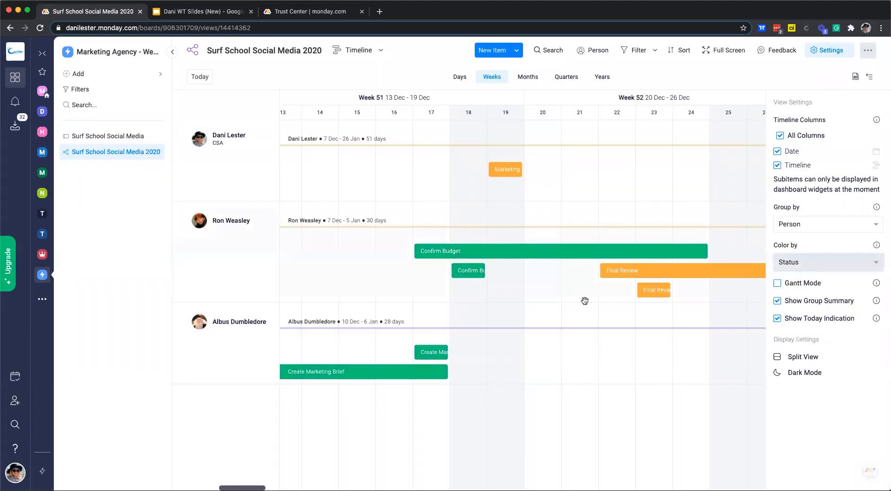
scroll(580, 304, right, 3)
scroll(582, 304, left, 4)
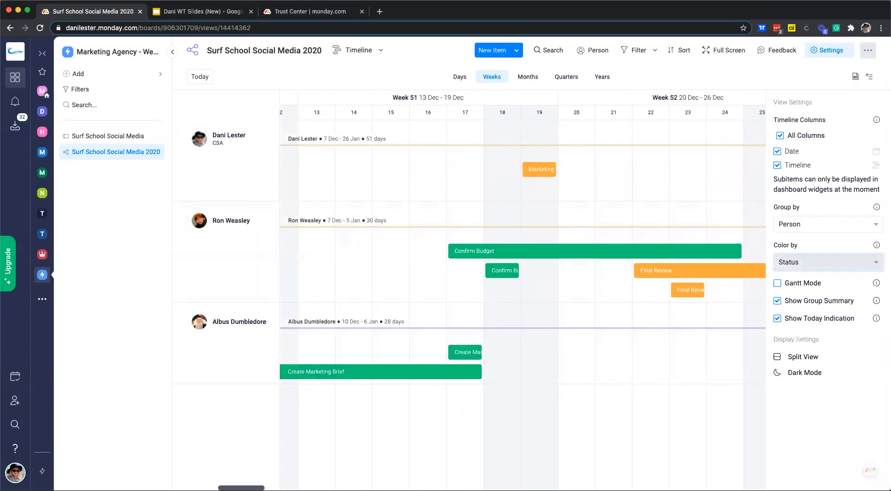
- Switch the board from the Timeline view back to the Main Table view
click(375, 56)
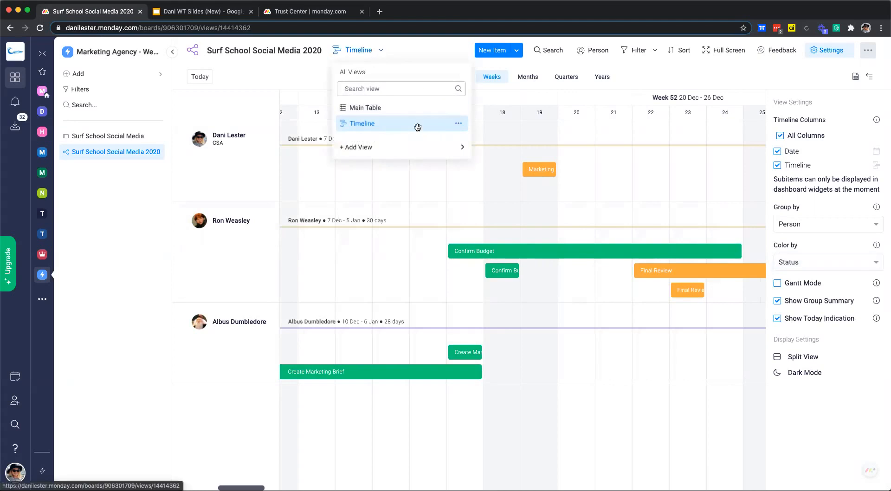
mouse_move(407, 151)
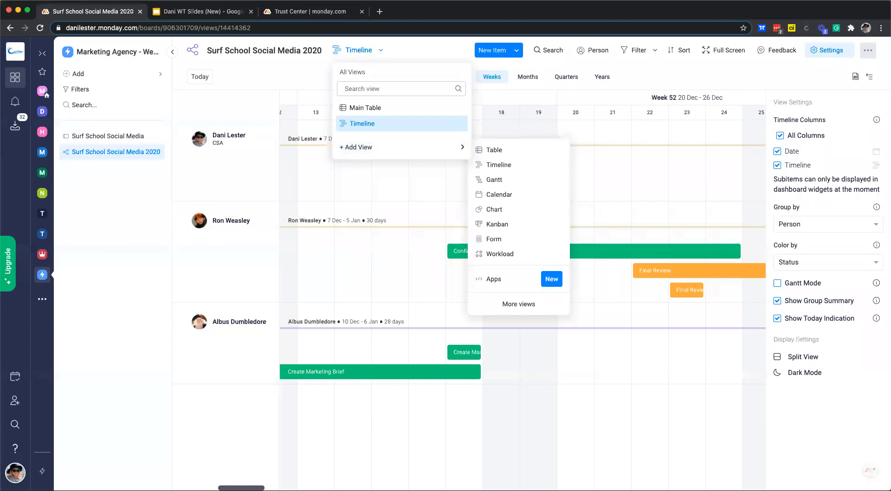
click(367, 52)
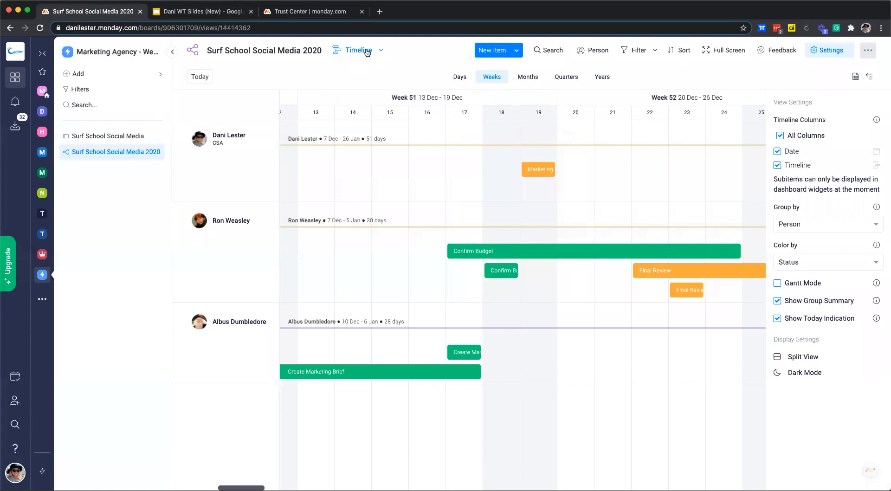
click(366, 52)
click(356, 111)
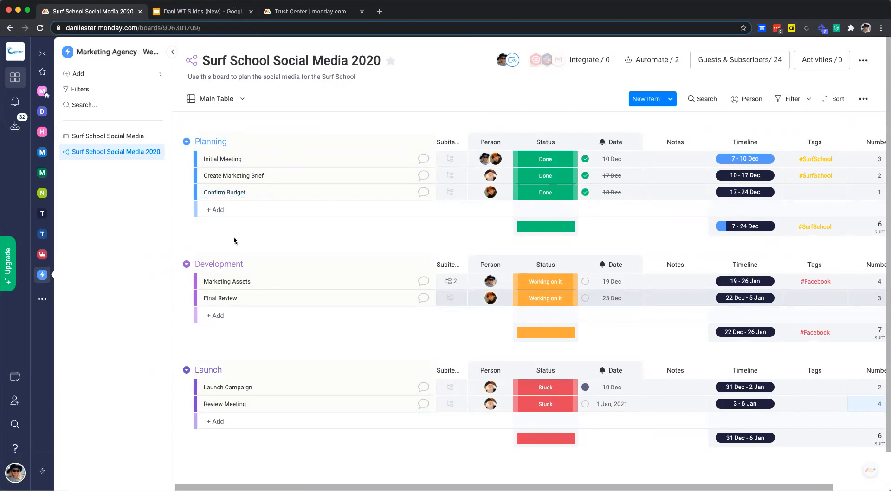
scroll(234, 240, left, 1)
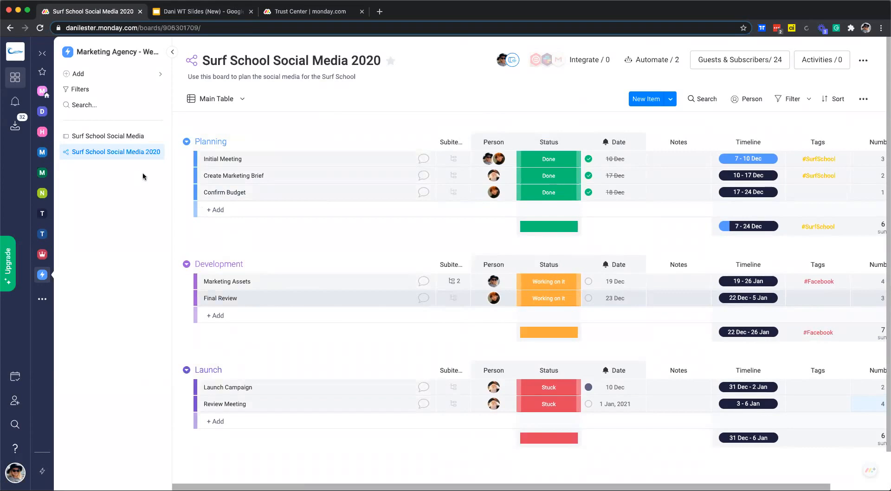
mouse_move(200, 194)
mouse_down()
mouse_move(213, 311)
mouse_move(213, 161)
mouse_move(211, 198)
mouse_up()
click(201, 160)
click(201, 175)
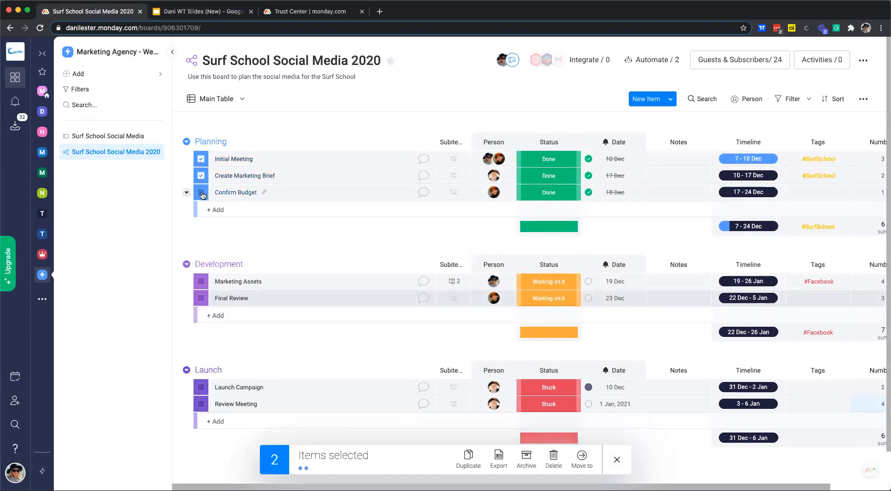
click(201, 194)
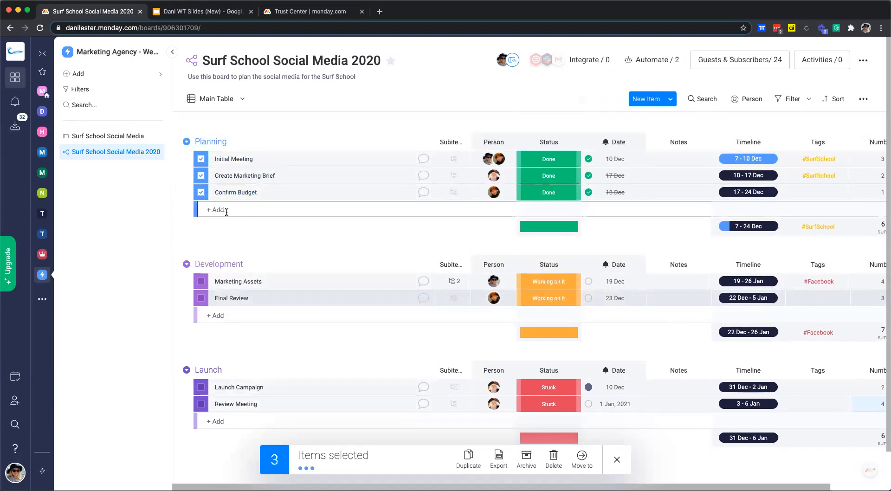
click(583, 458)
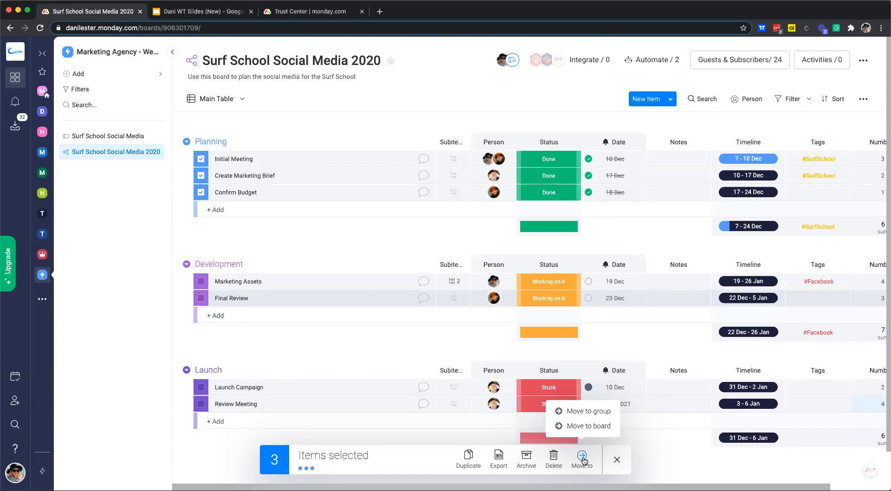
click(329, 340)
click(201, 158)
click(201, 175)
click(201, 192)
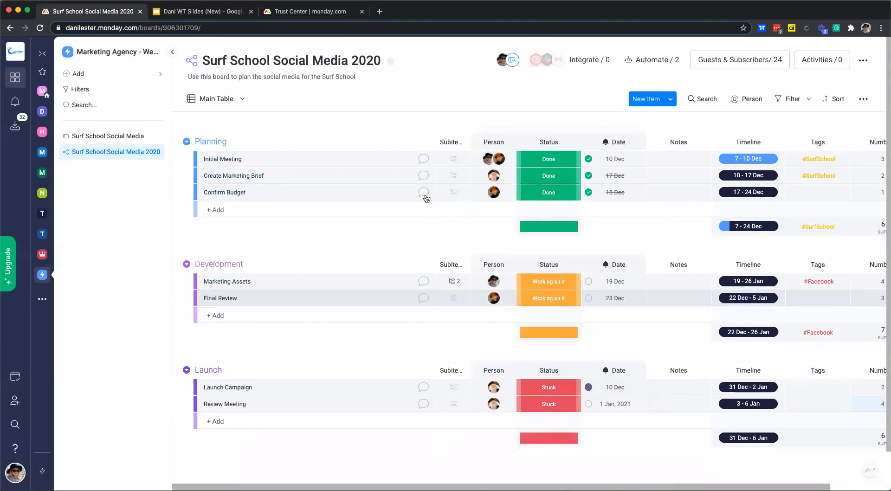
click(404, 212)
mouse_move(475, 142)
mouse_down()
mouse_move(695, 144)
mouse_move(493, 141)
mouse_up()
scroll(262, 232, down, 1)
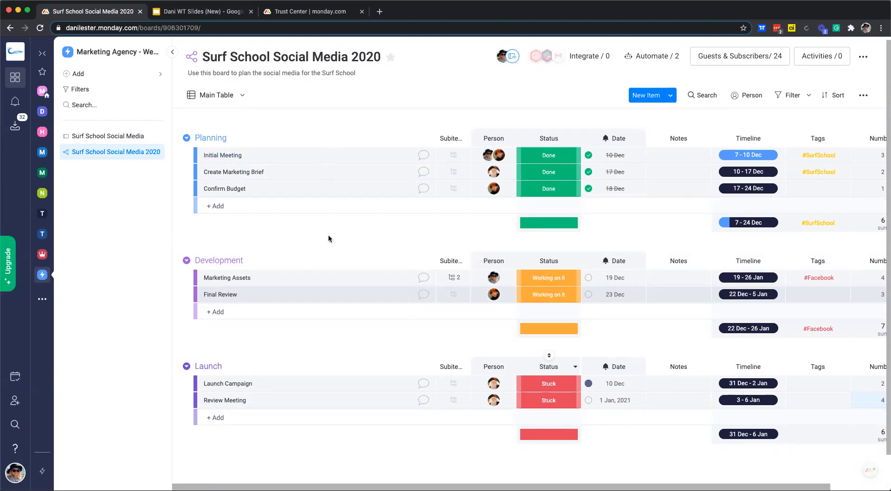
- Select the Initial Meeting item and archive it from the Planning group
click(200, 156)
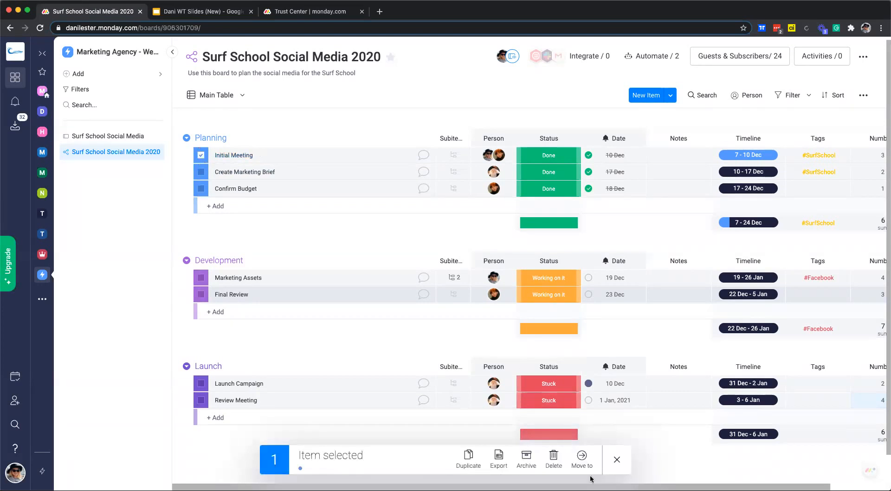
click(526, 457)
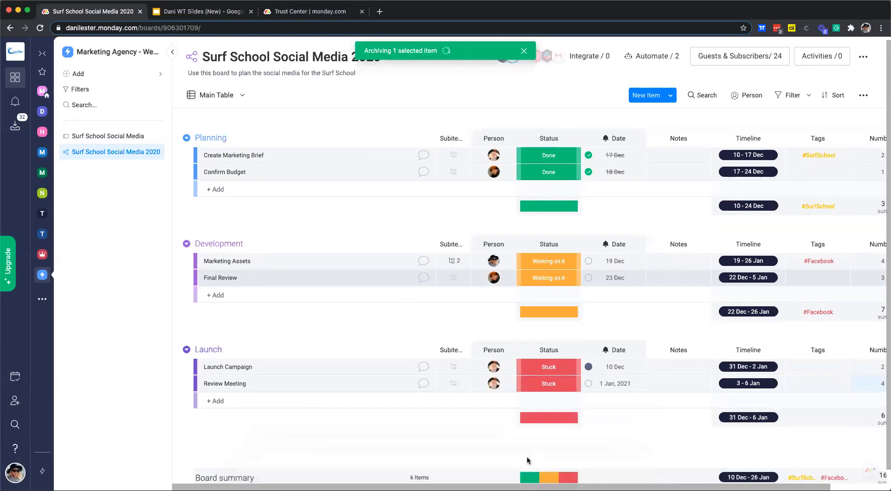
scroll(440, 390, right, 1)
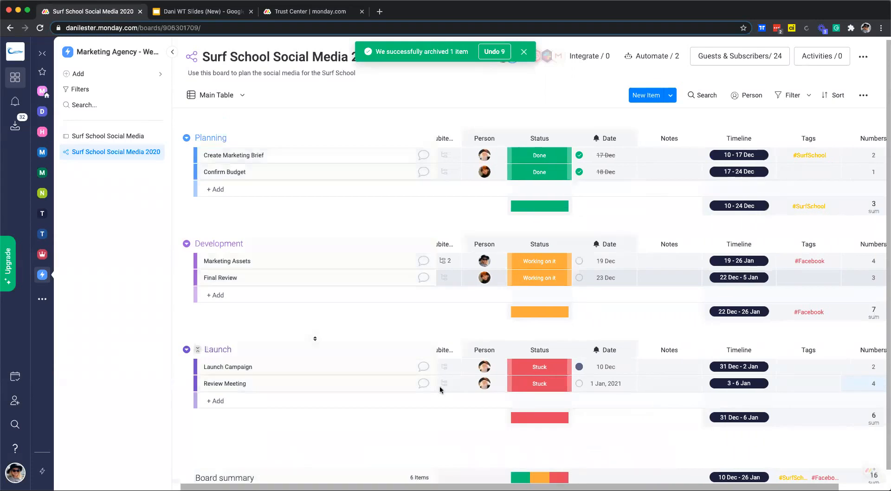
scroll(311, 330, down, 1)
- Open and close the Planning group's options menu without changes
click(186, 129)
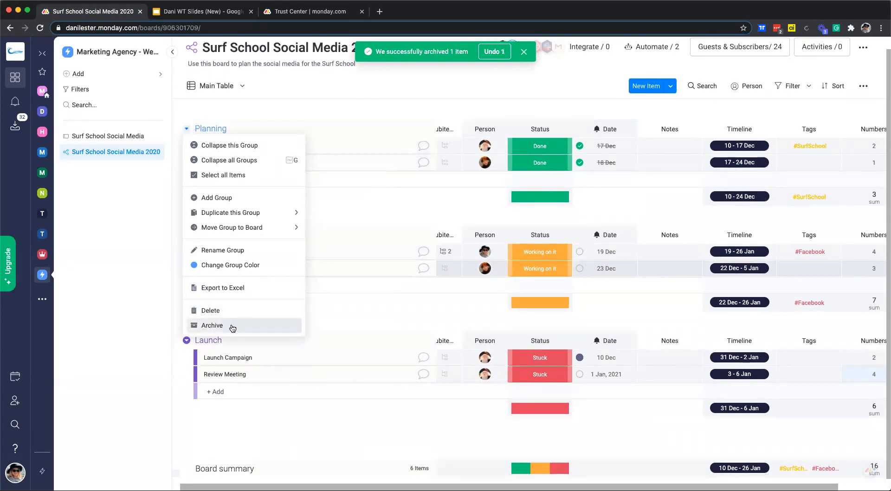
click(364, 208)
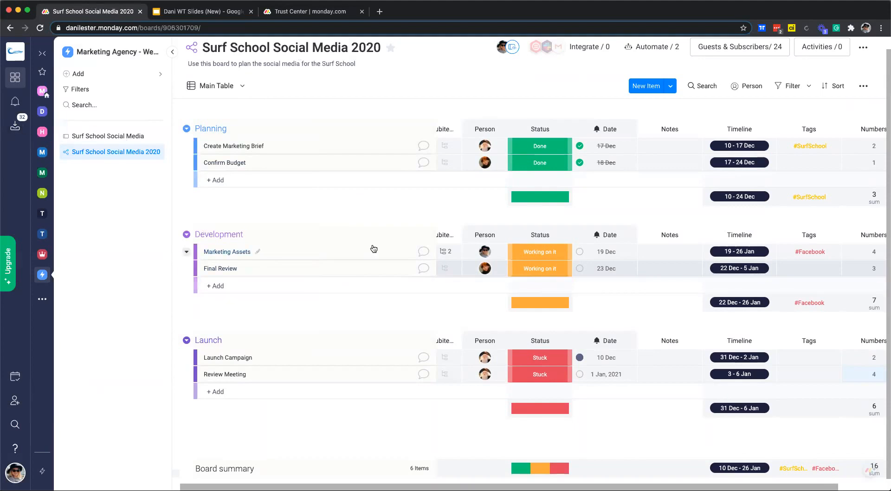
scroll(375, 249, up, 1)
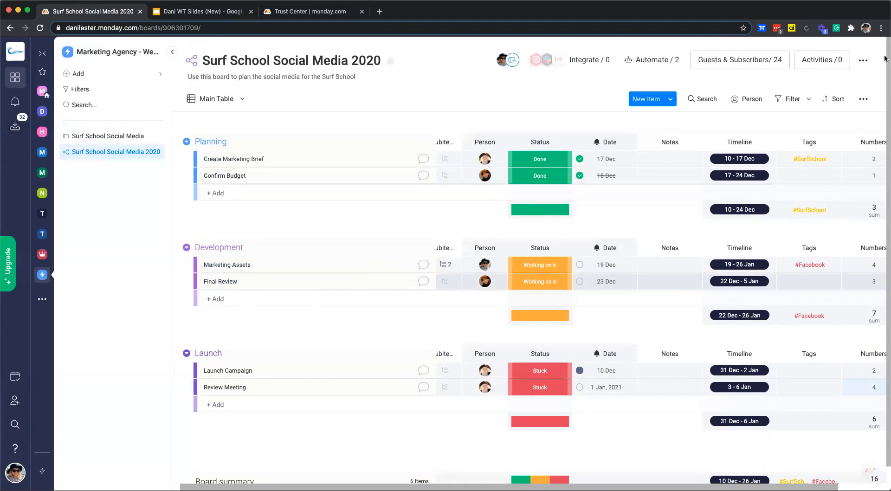
- Restore Initial Meeting from the board's archived history and return to the board
click(864, 61)
mouse_move(824, 225)
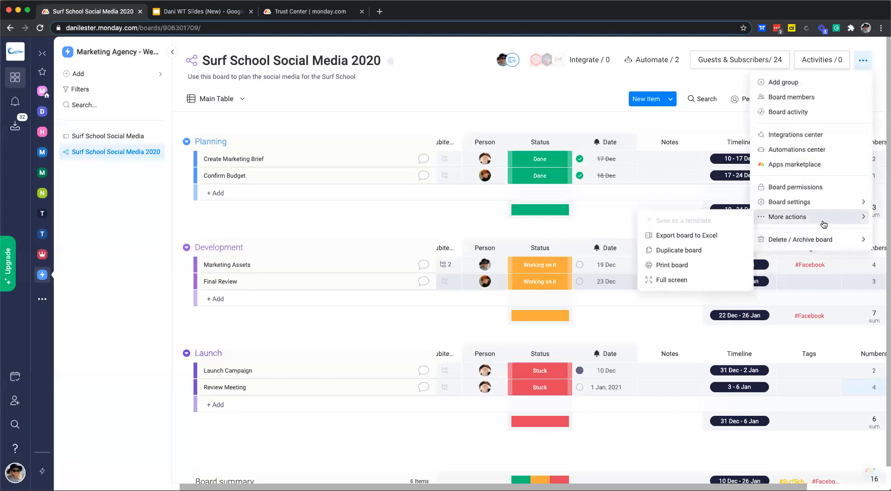
mouse_move(815, 207)
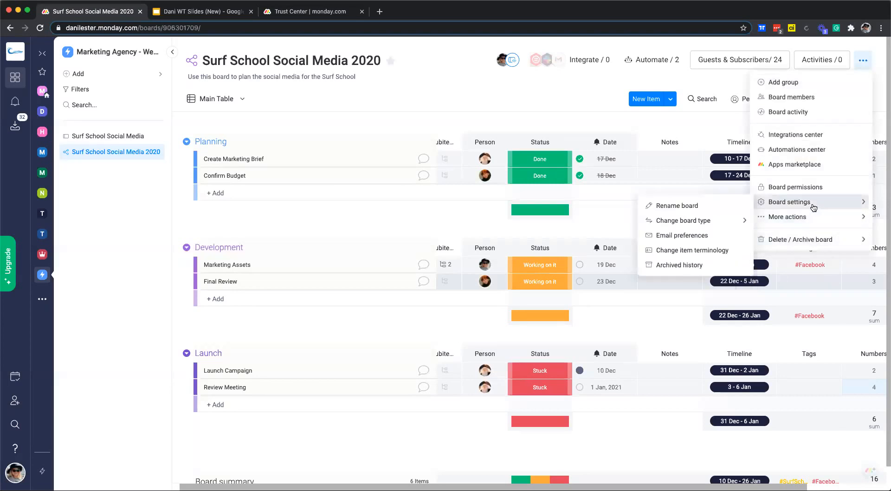
click(681, 266)
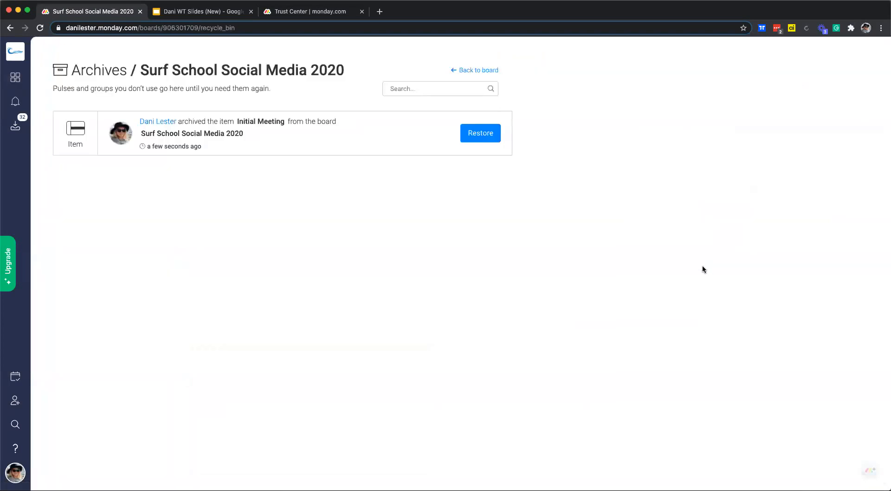
click(499, 136)
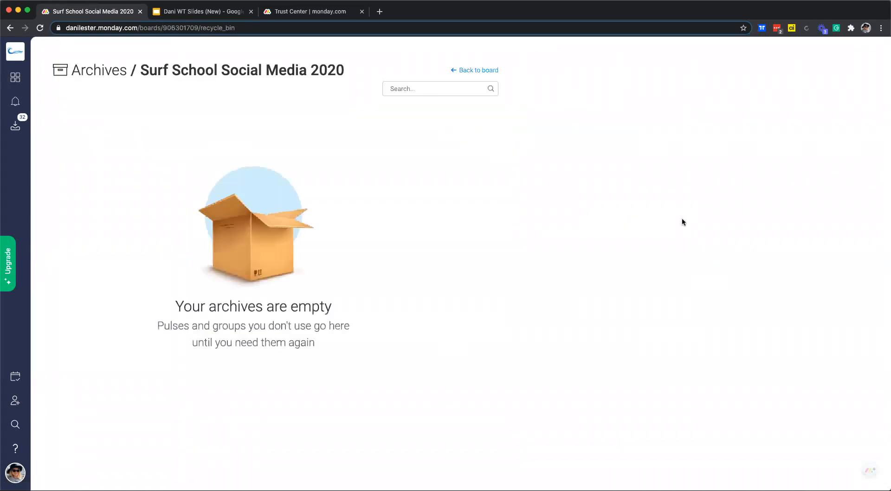
click(482, 70)
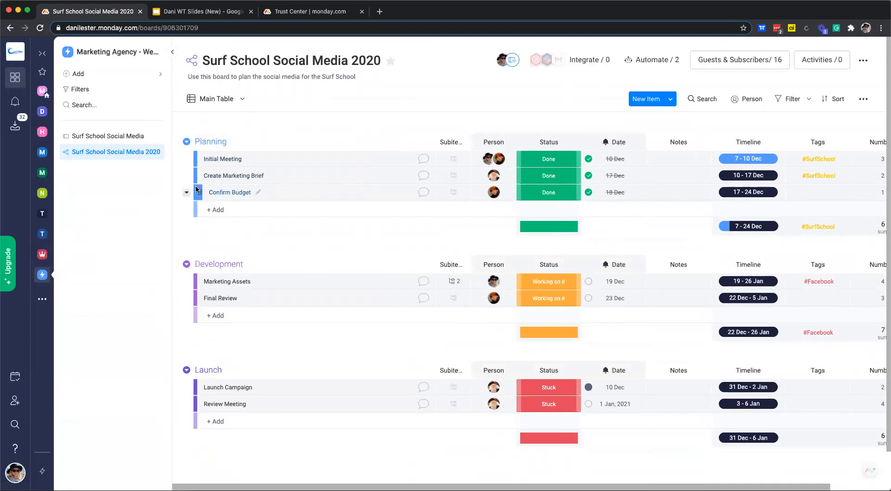
click(156, 152)
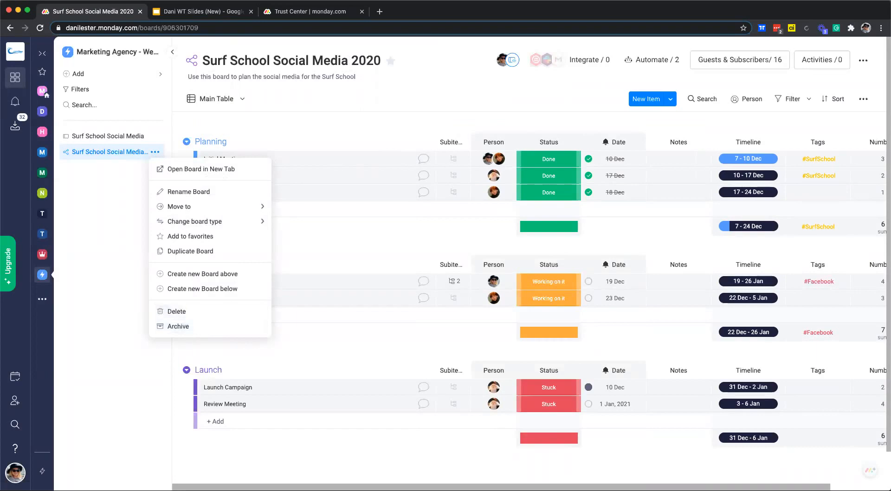
click(15, 478)
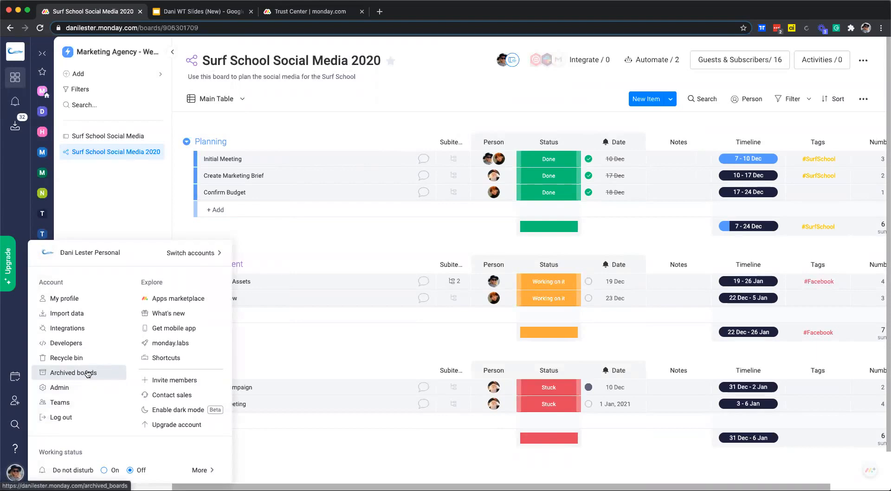
click(270, 126)
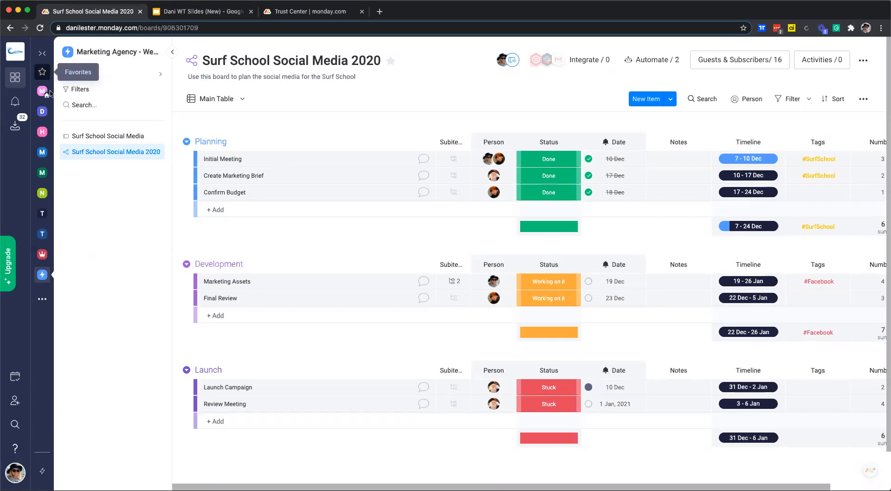
- Browse the HR Team workspace folders, then open Surf School Social Media from Marketing Agency
click(42, 133)
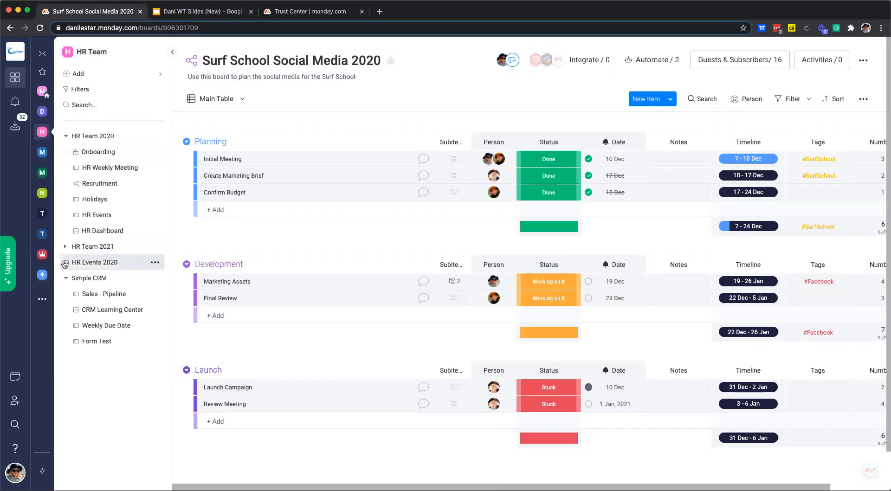
click(66, 278)
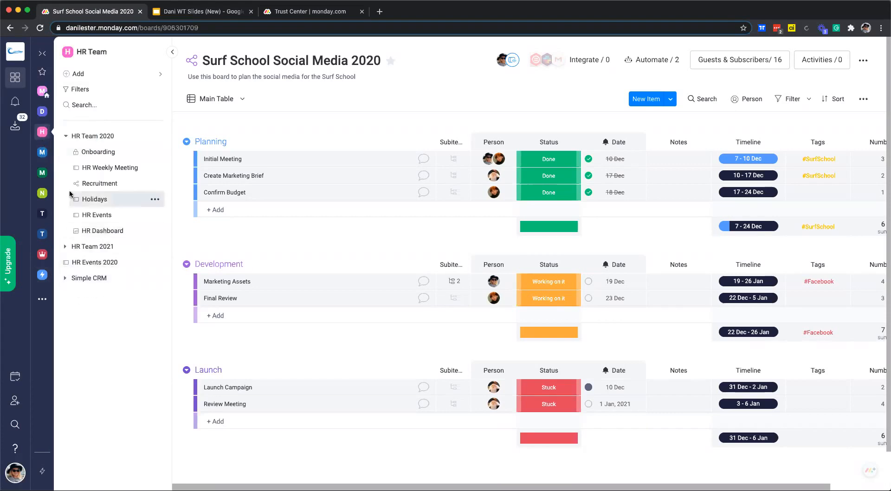
click(69, 136)
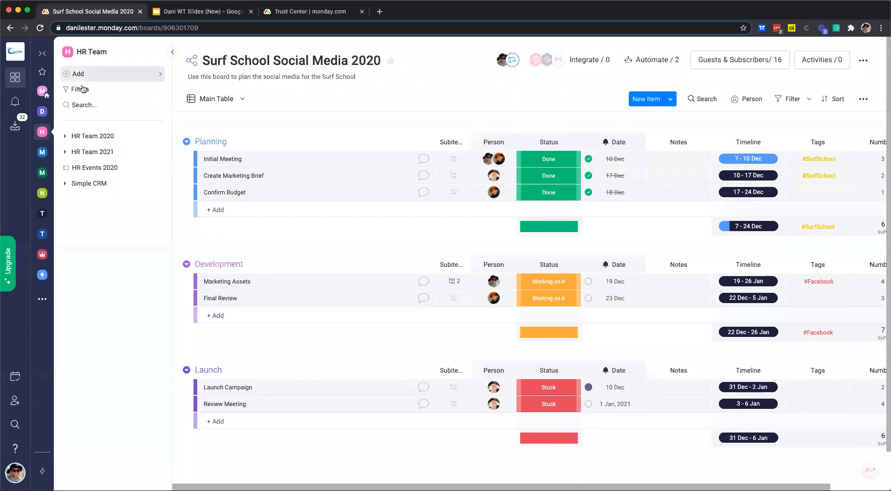
click(66, 137)
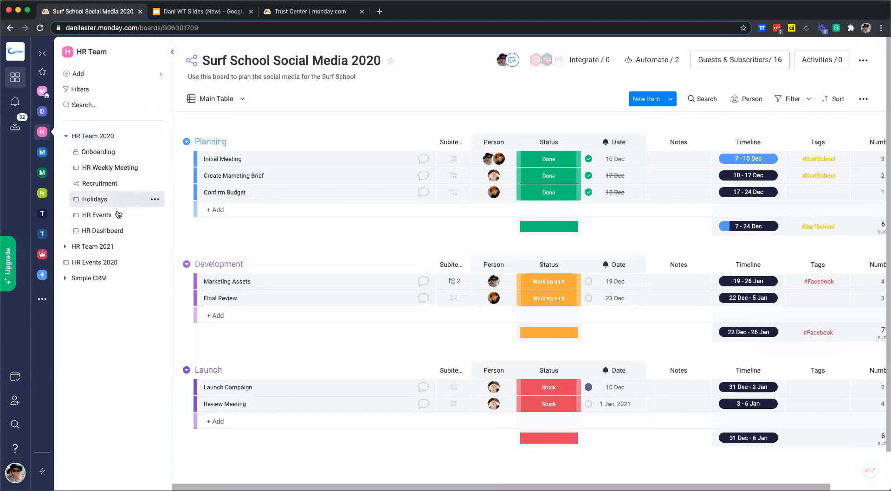
click(65, 137)
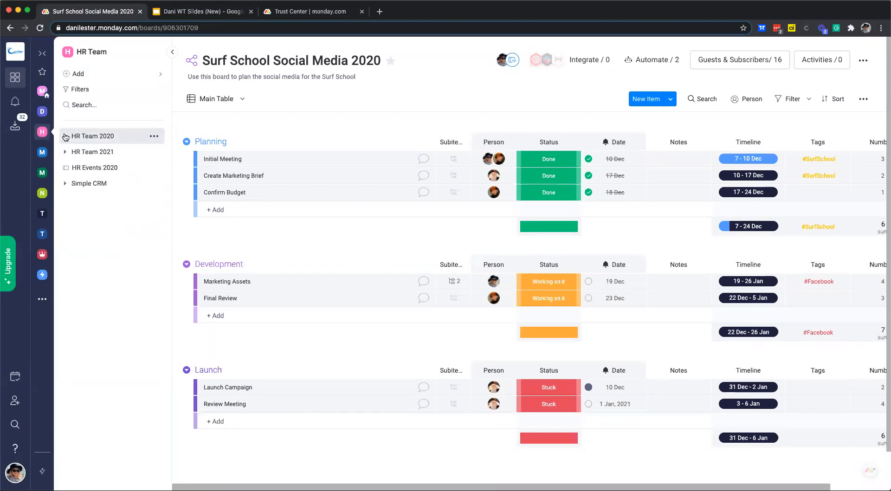
click(65, 136)
click(65, 137)
click(42, 275)
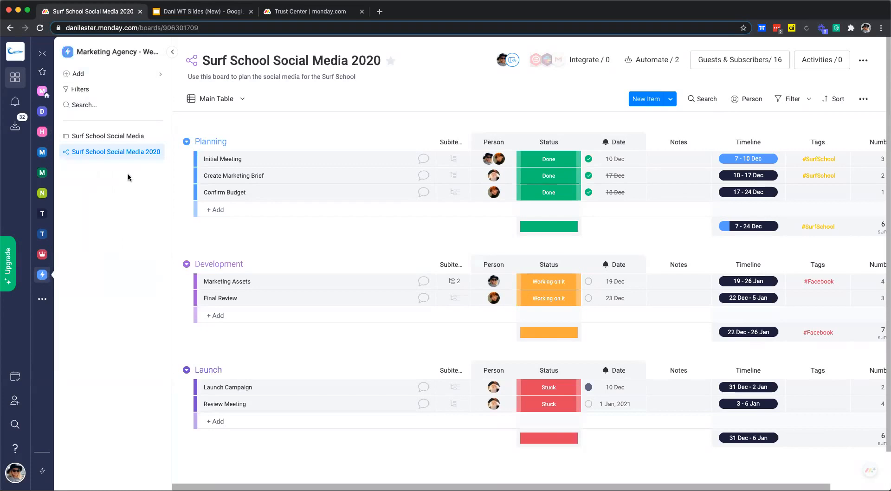
click(112, 136)
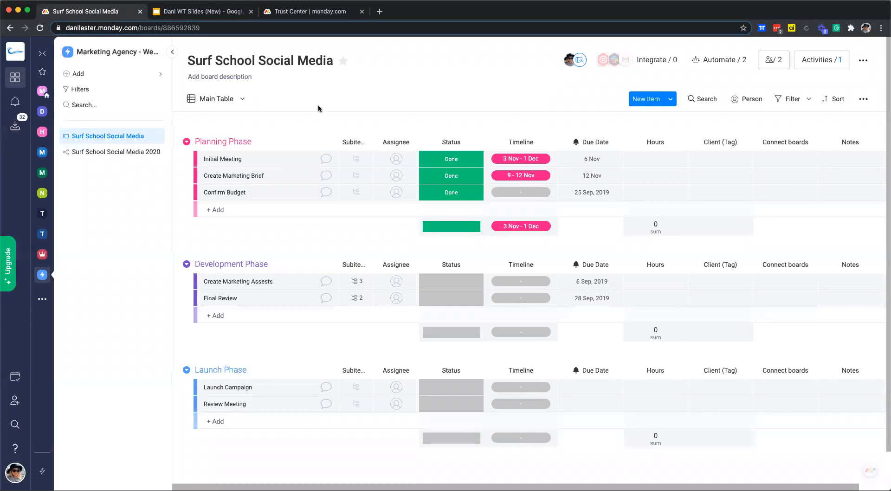
scroll(344, 69, down, 1)
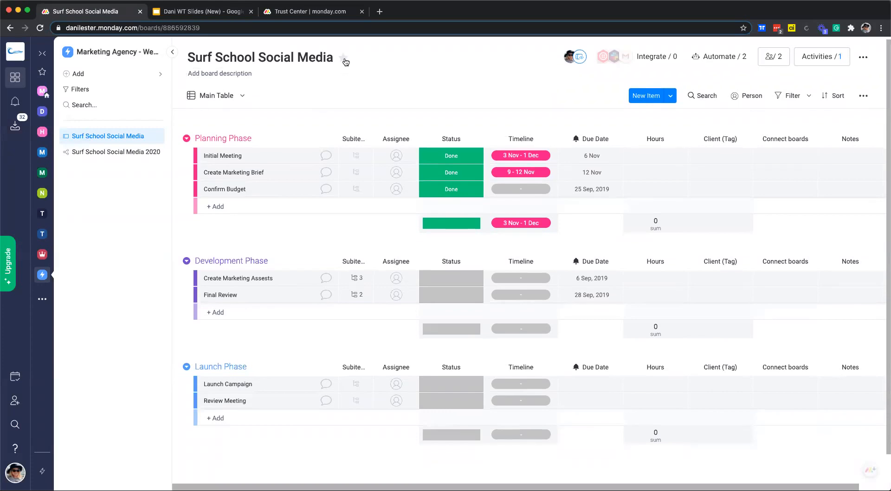
click(344, 60)
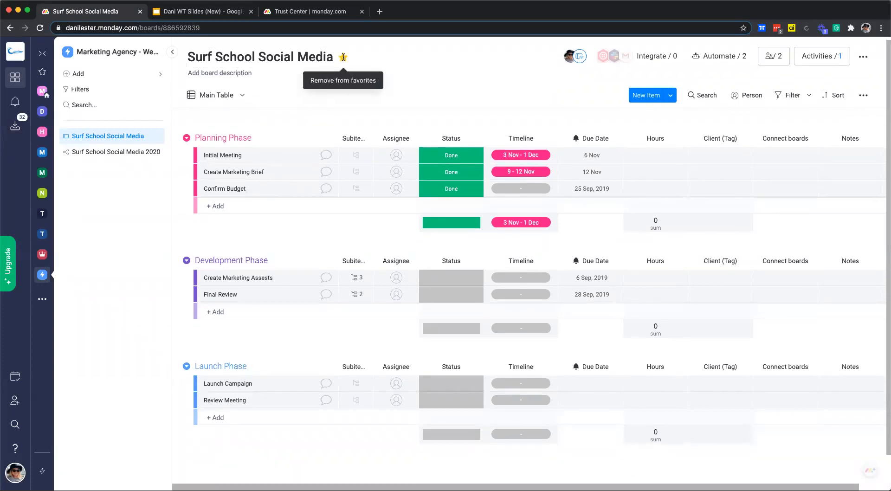
click(42, 71)
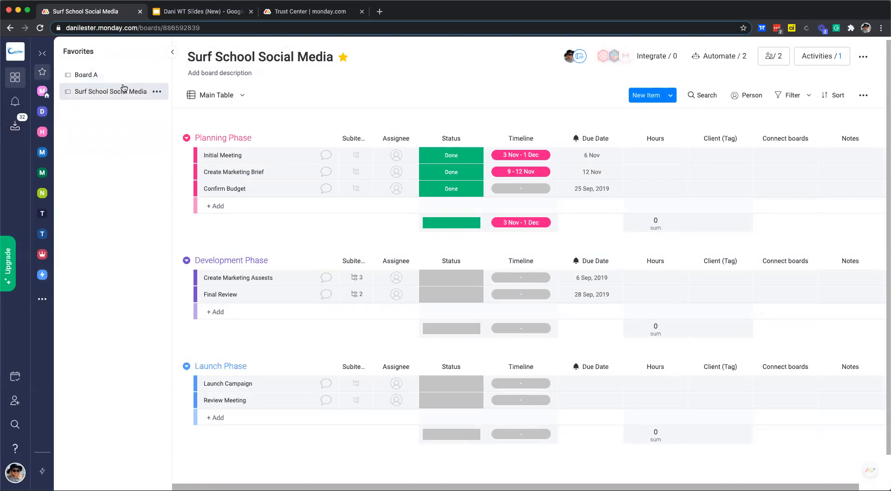
click(42, 274)
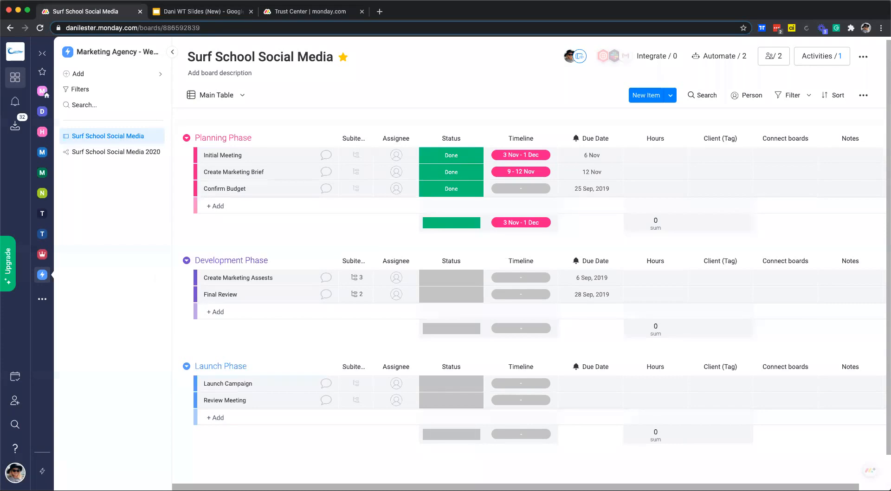
- Start a member invitation, cancel it unsent, and reopen Surf School Social Media 2020
click(16, 472)
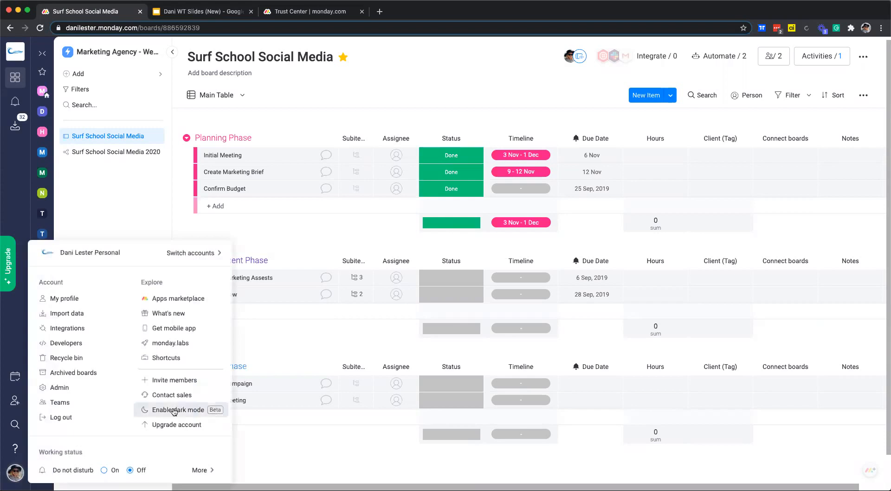
click(163, 380)
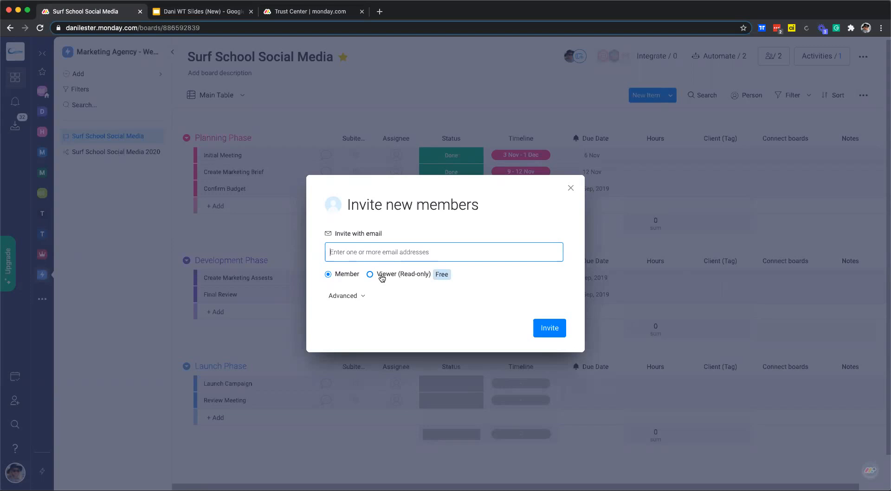
click(573, 189)
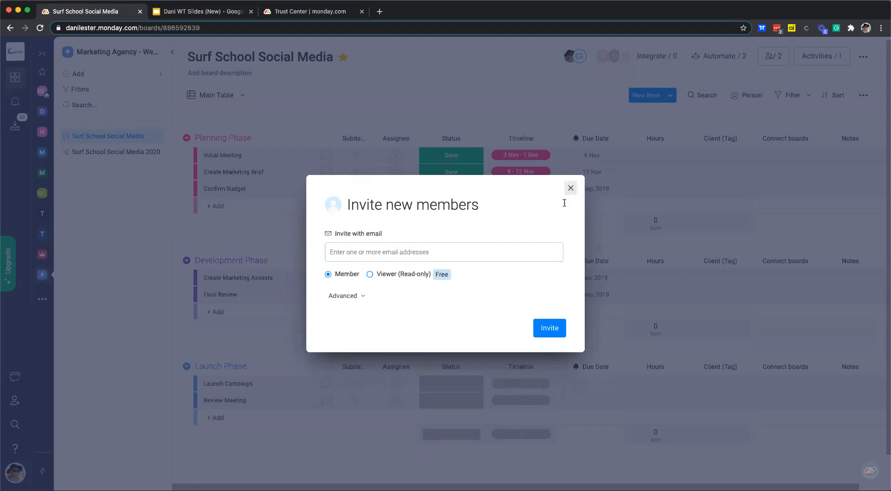
click(106, 155)
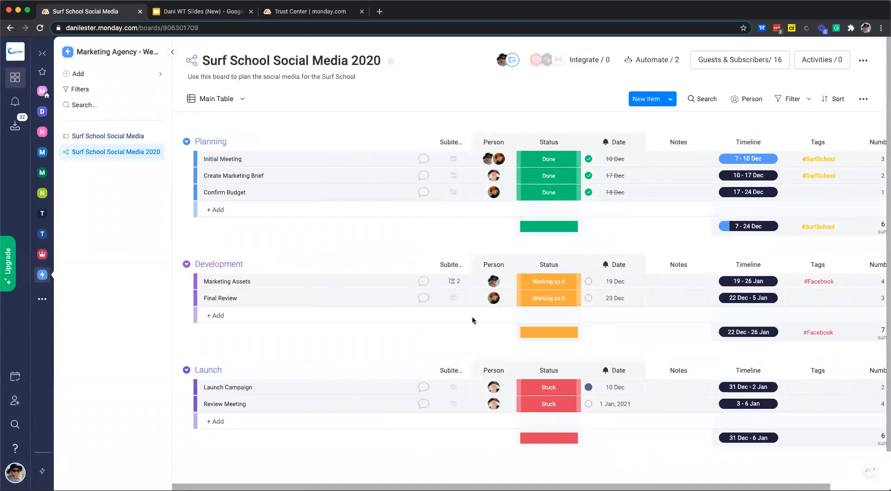
- Check the board's members and guests, then invite a new member by their e-mail address
click(711, 62)
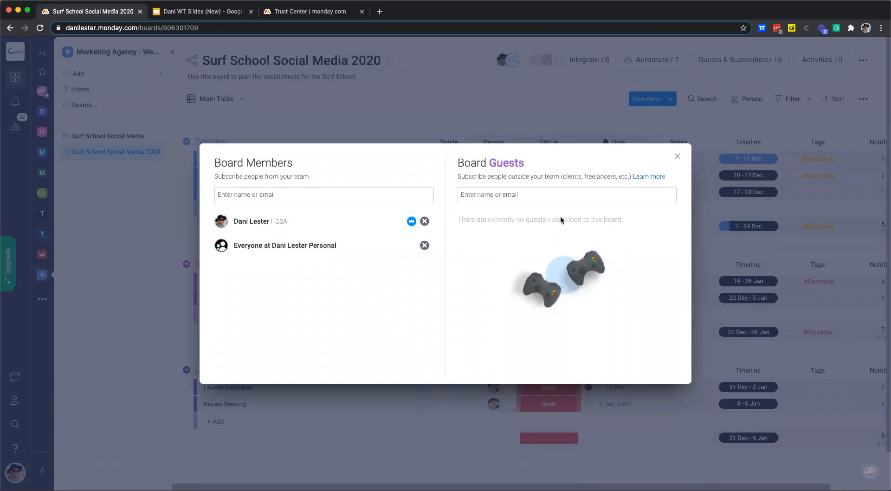
click(678, 157)
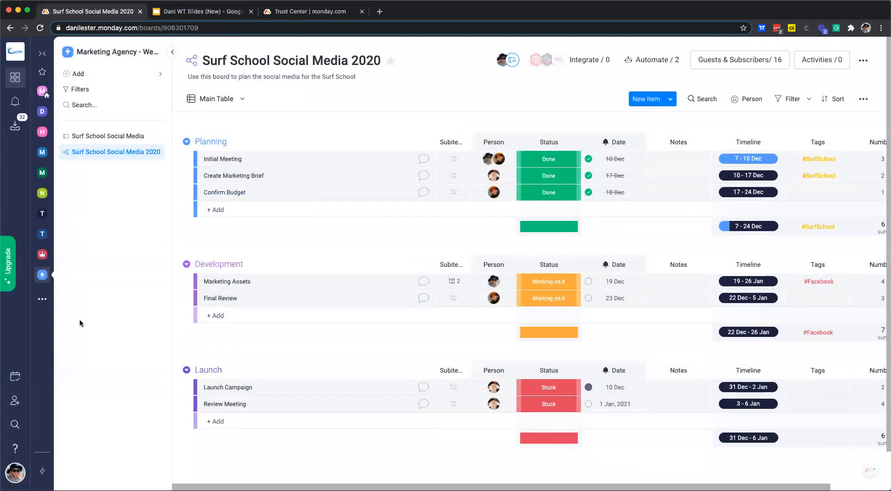
click(15, 472)
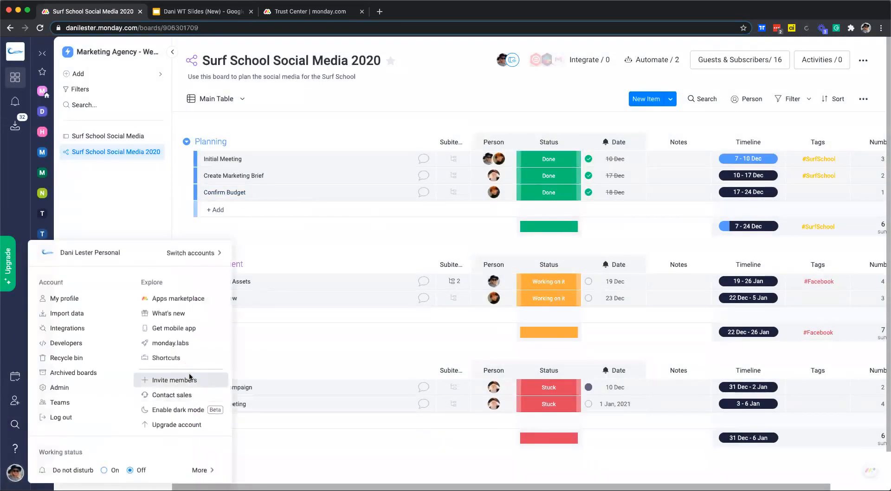
click(195, 379)
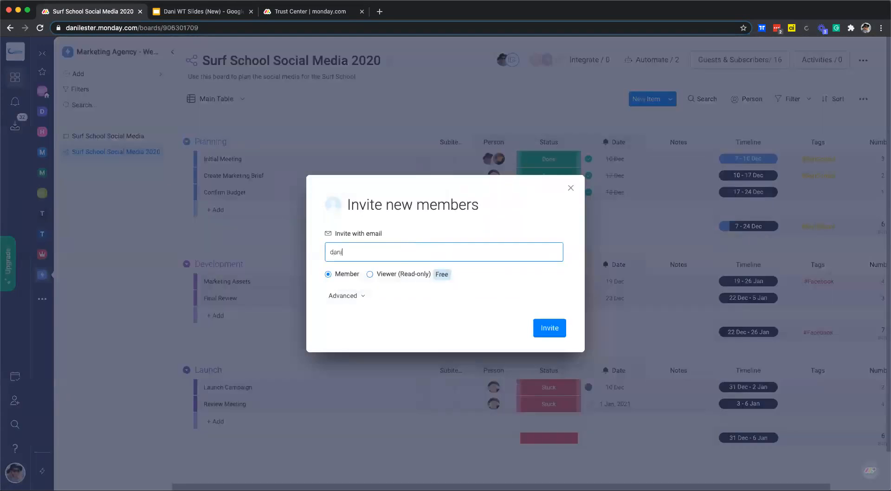
click(539, 330)
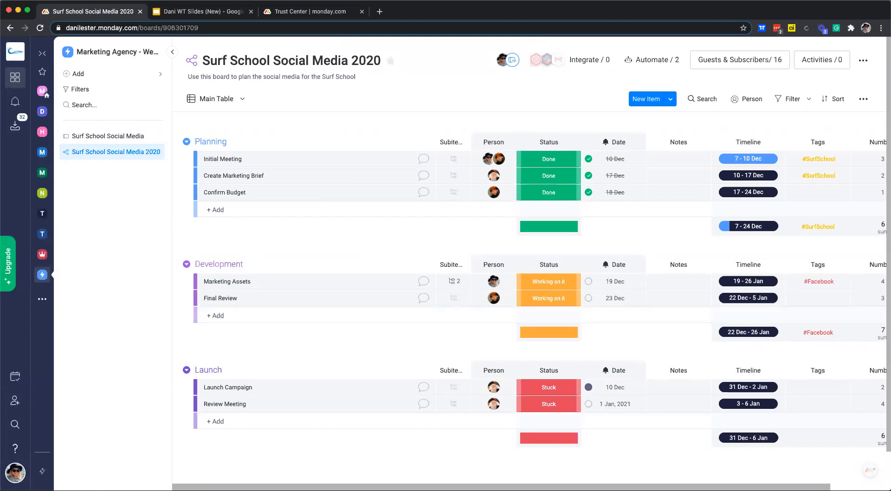
click(424, 160)
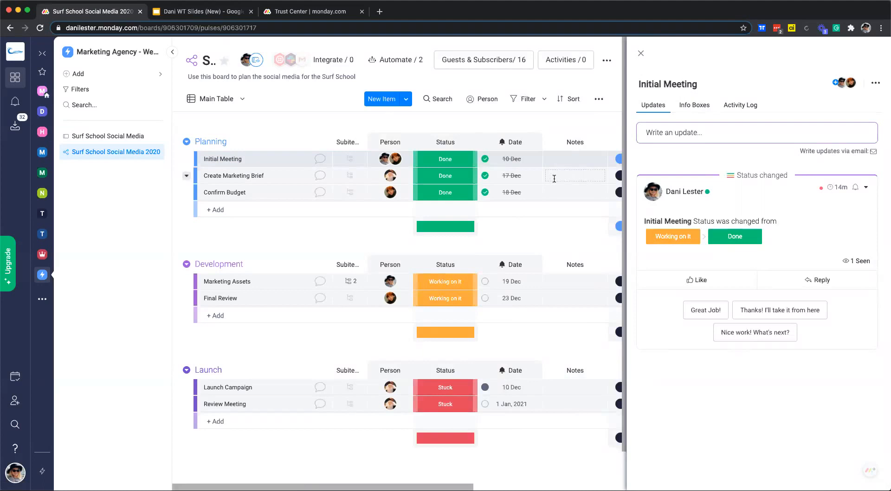
click(696, 132)
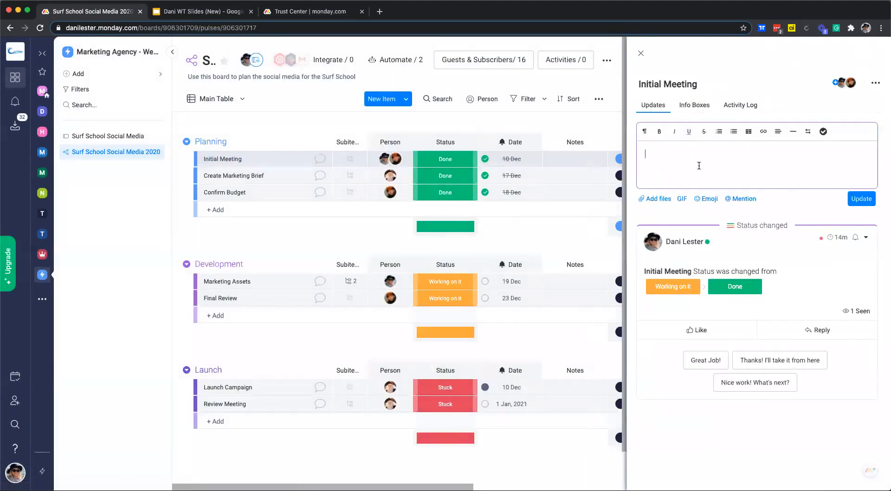
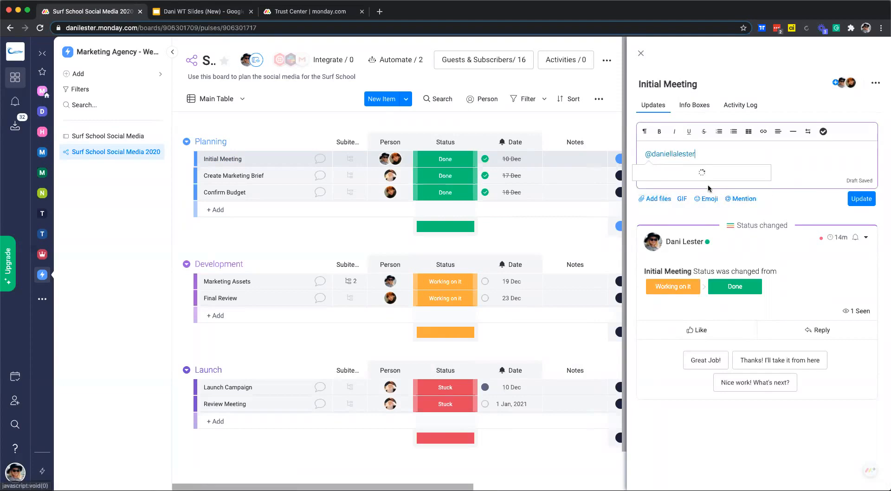
click(697, 185)
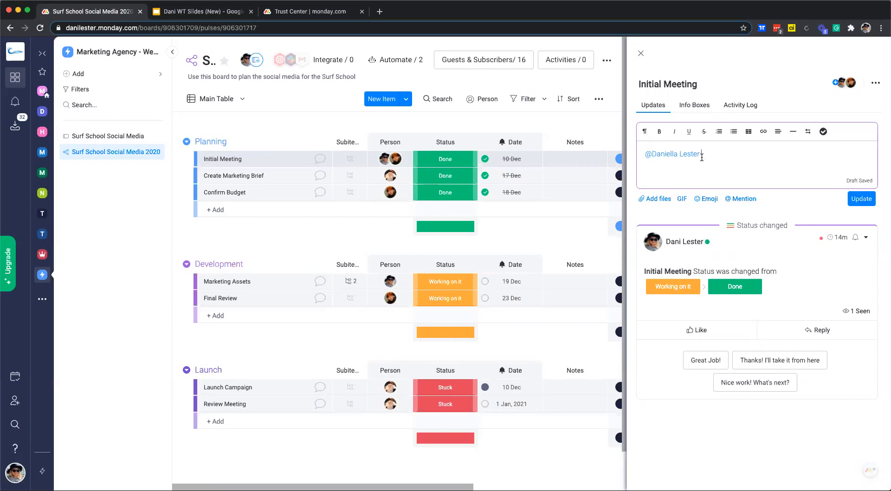
- Review all notifications, then close the Initial Meeting panel to show the full board
click(12, 102)
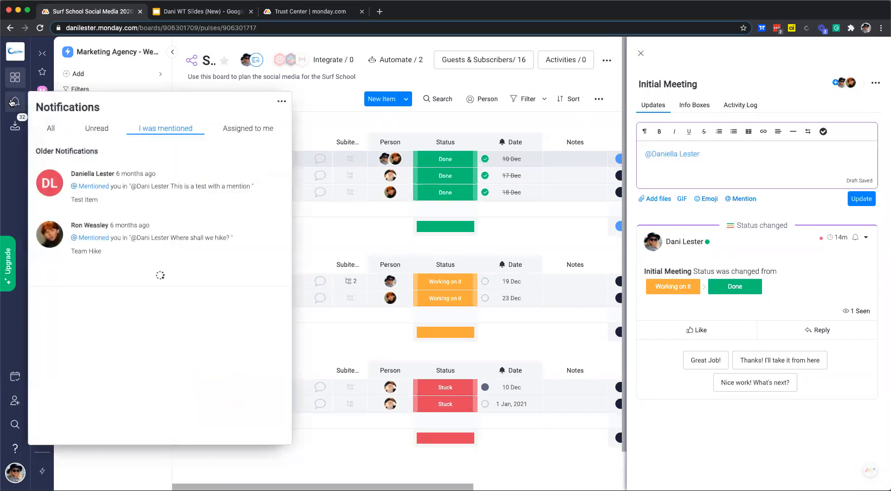
click(60, 133)
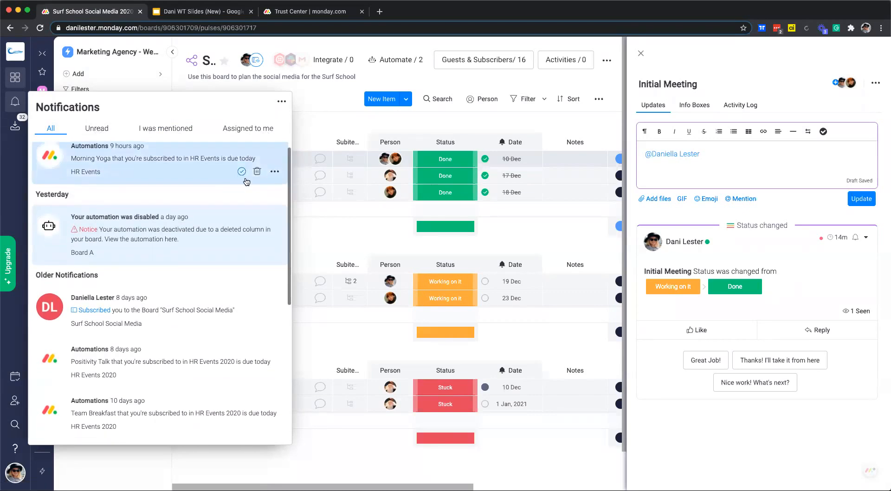
click(515, 233)
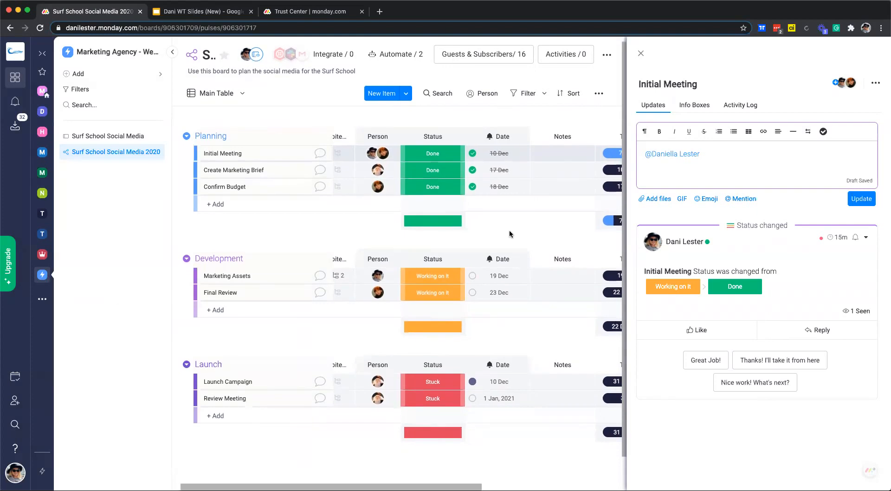
click(642, 54)
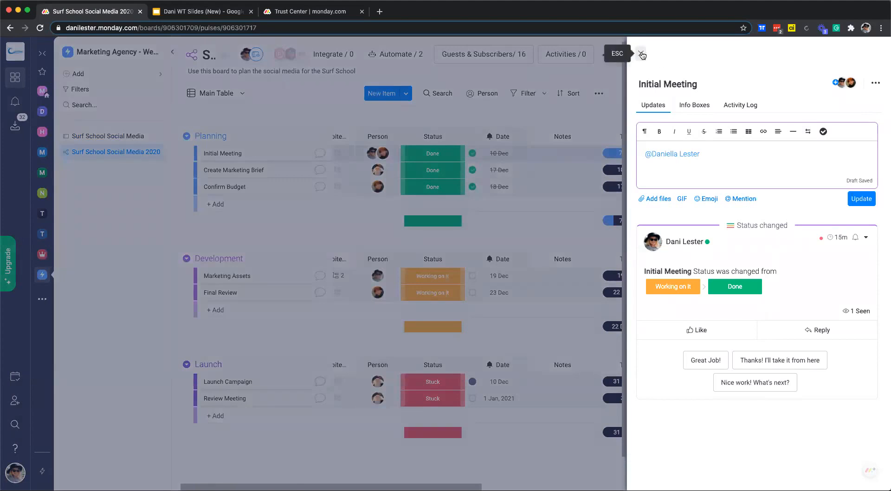
click(642, 54)
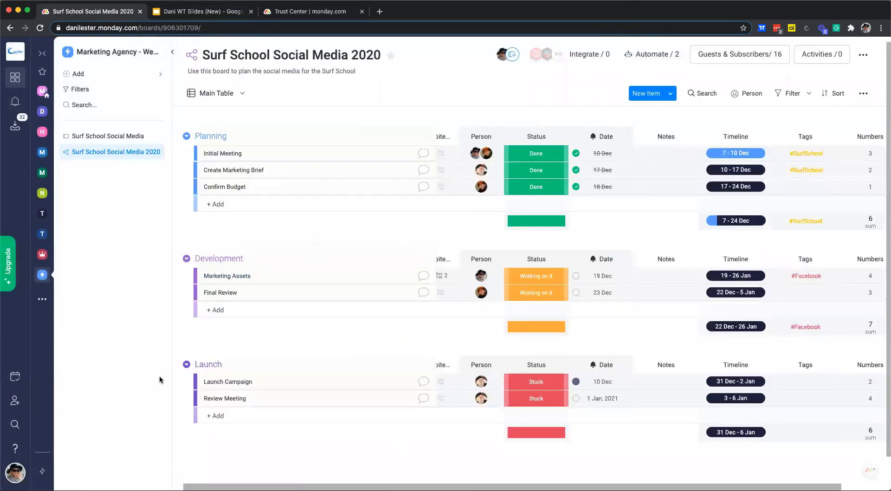
- Create a new team named 'New Social Media Team' from the teams and users page
click(15, 473)
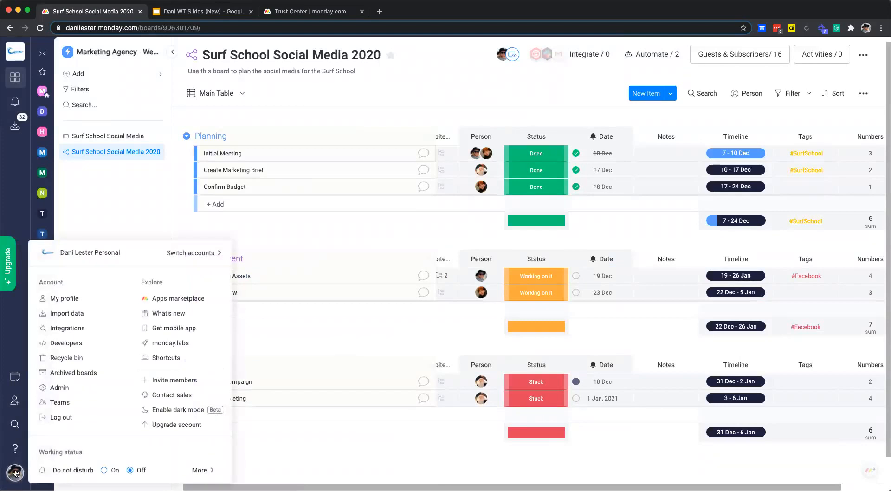
click(54, 402)
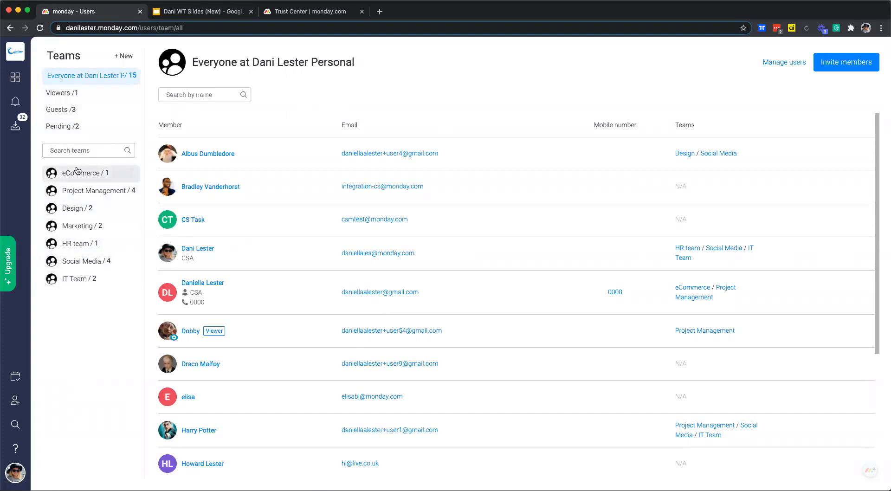
click(124, 56)
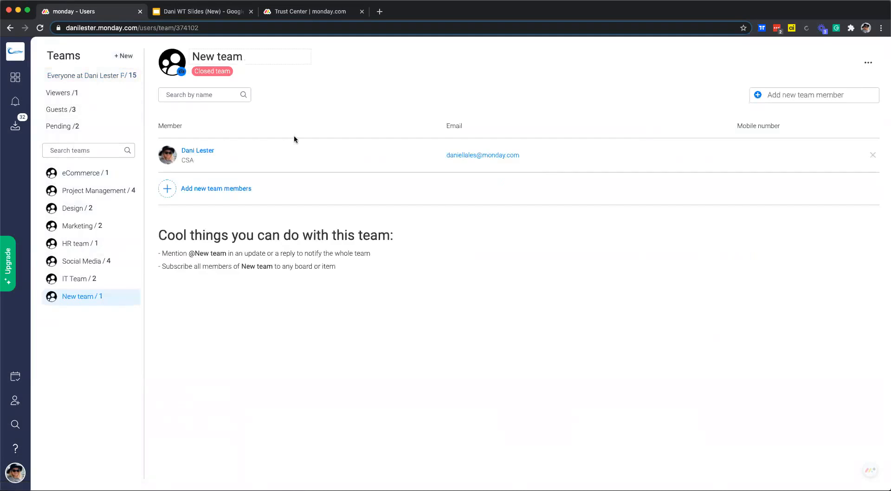
drag(257, 56, 185, 55)
click(185, 54)
click(241, 56)
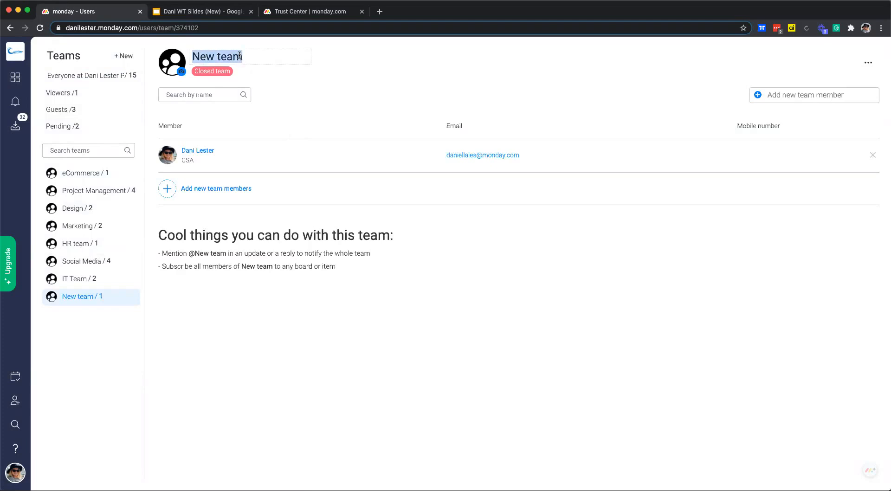
text(New Soc)
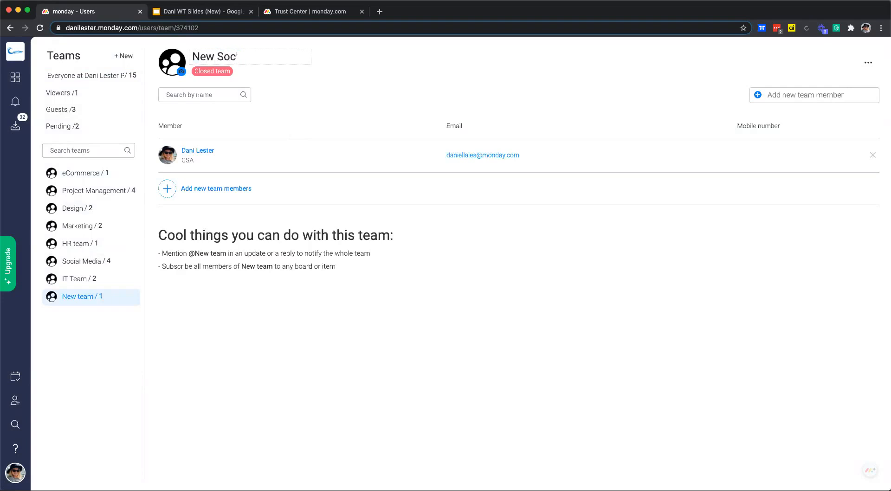
text(ial Media Team)
key(Return)
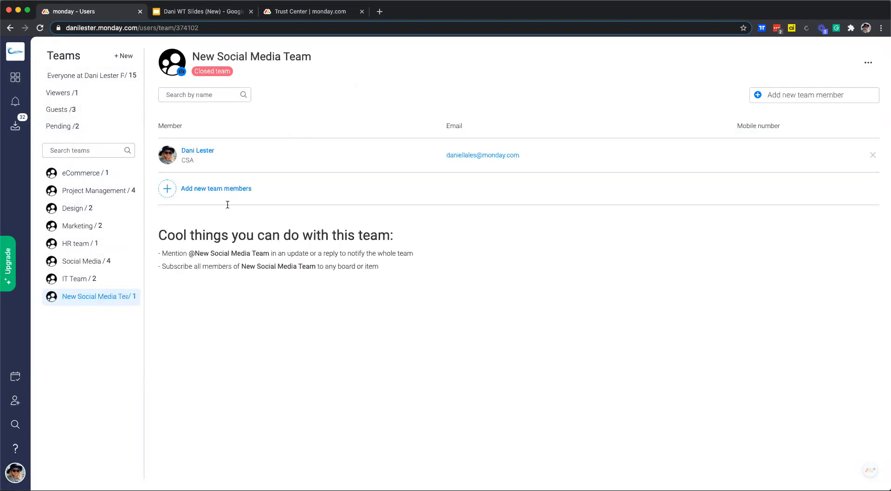
- Add three users to New Social Media Team and return to the Surf School Social Media 2020 board
click(230, 189)
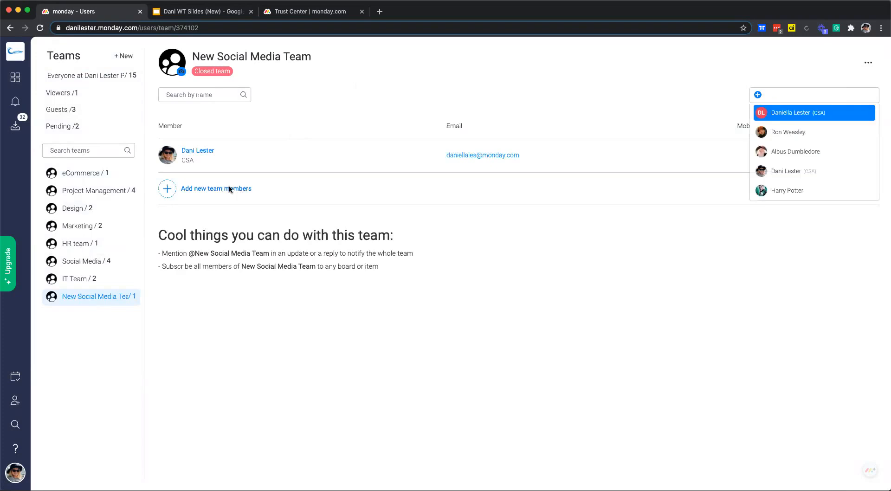
click(800, 131)
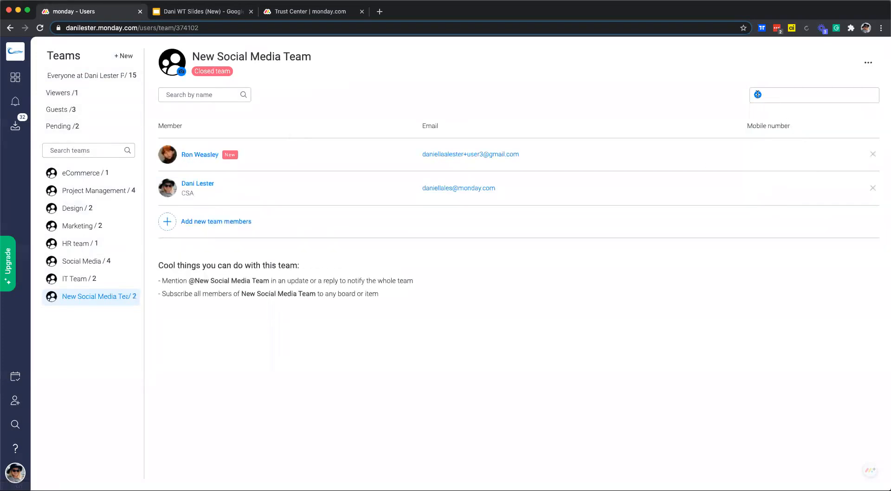
click(795, 94)
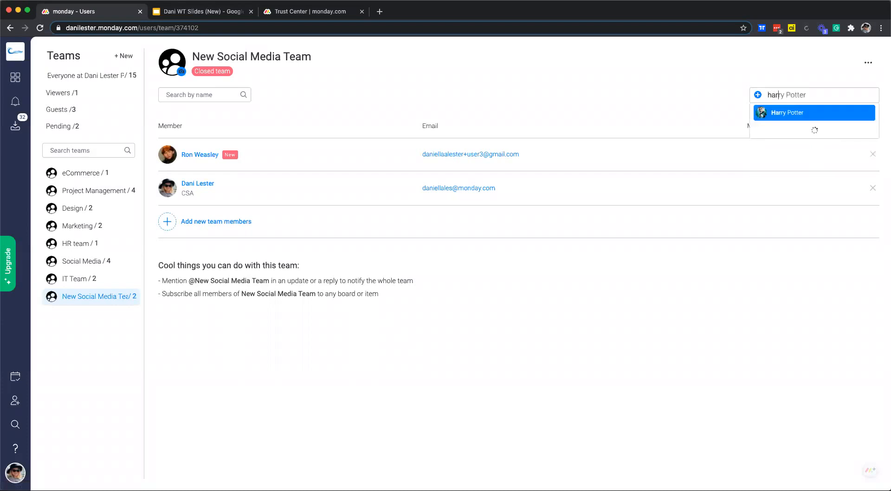
click(789, 111)
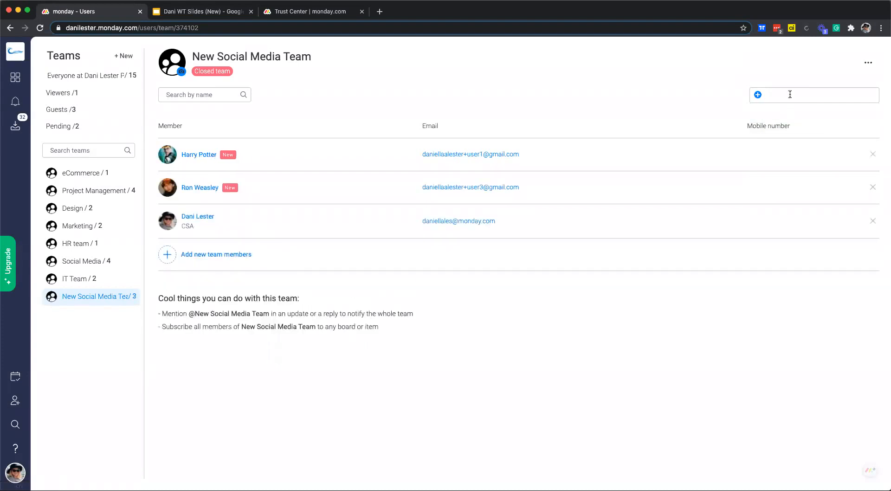
click(795, 94)
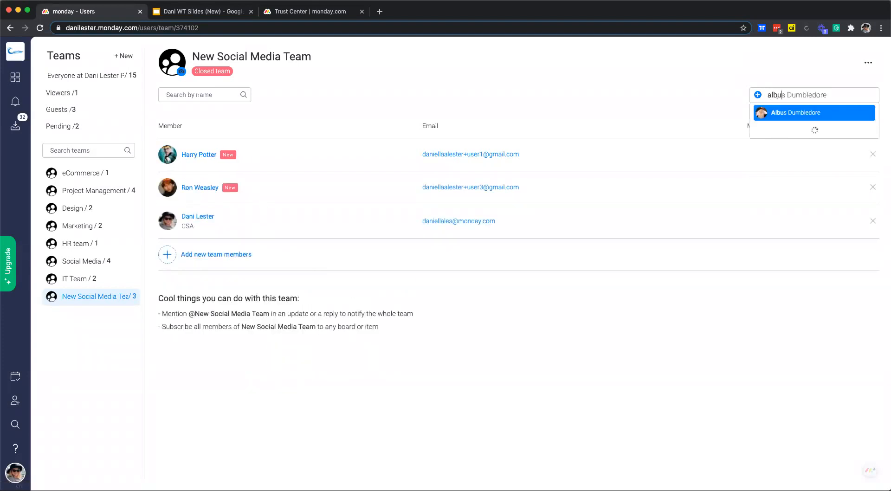
click(789, 112)
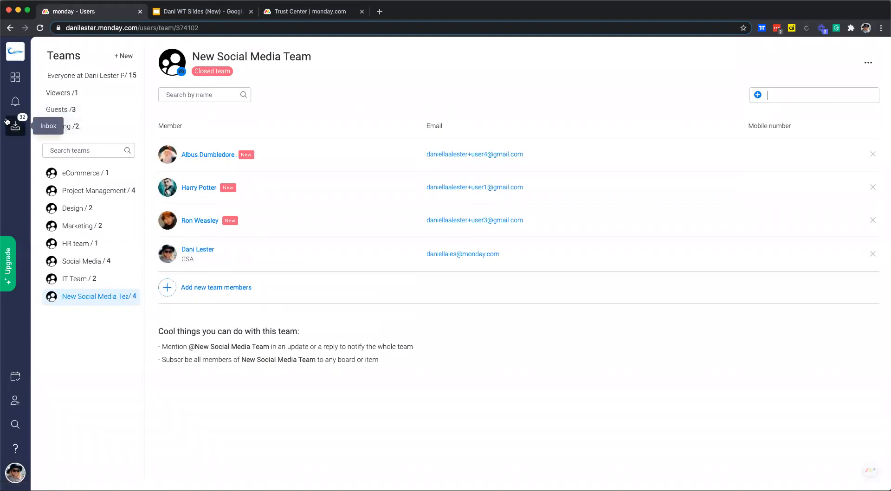
click(15, 79)
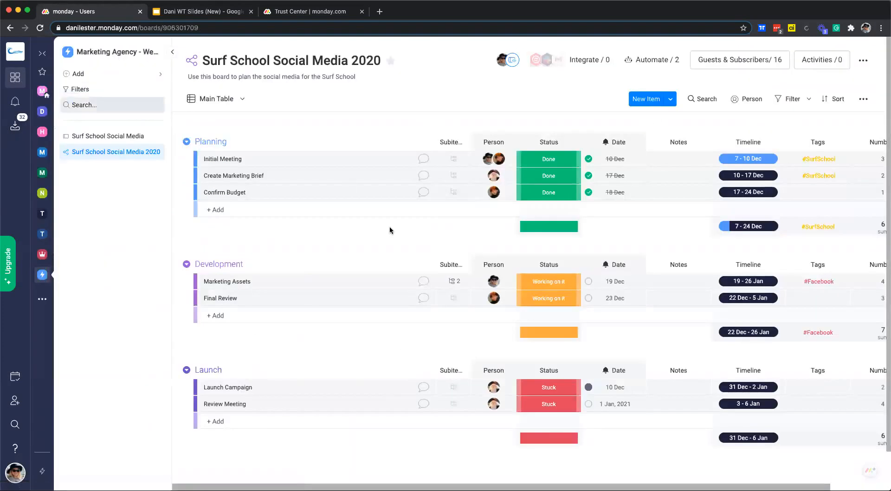
click(424, 161)
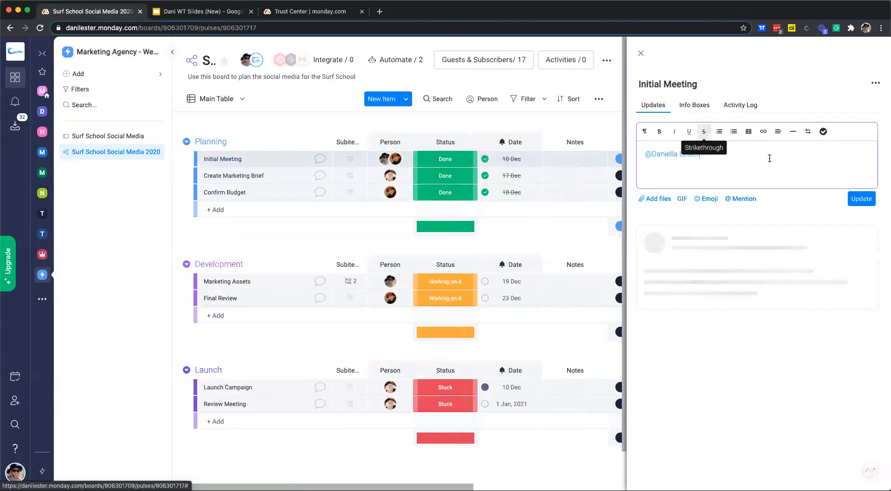
text(@)
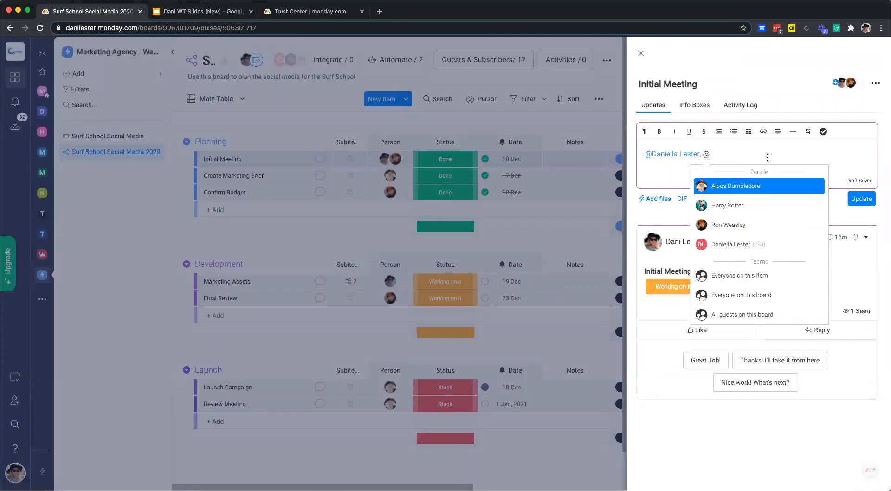
text(new)
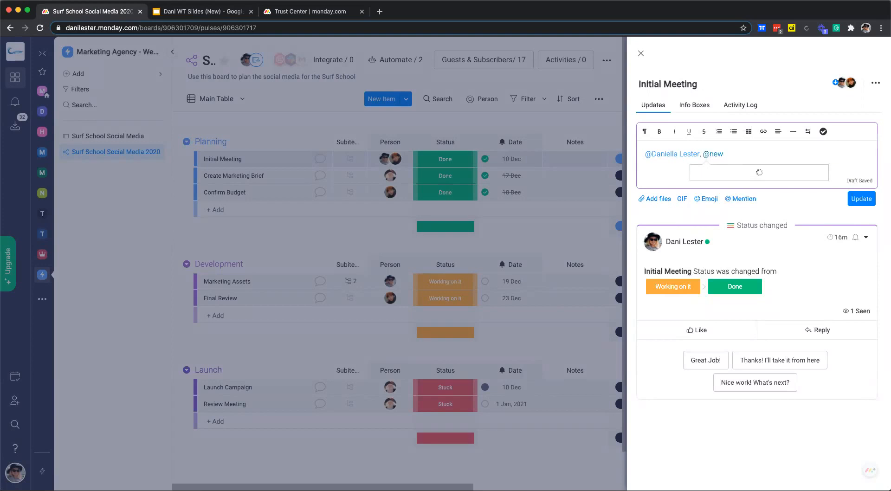
key(BackSpace)
key(BackSpace)
key(BackSpace)
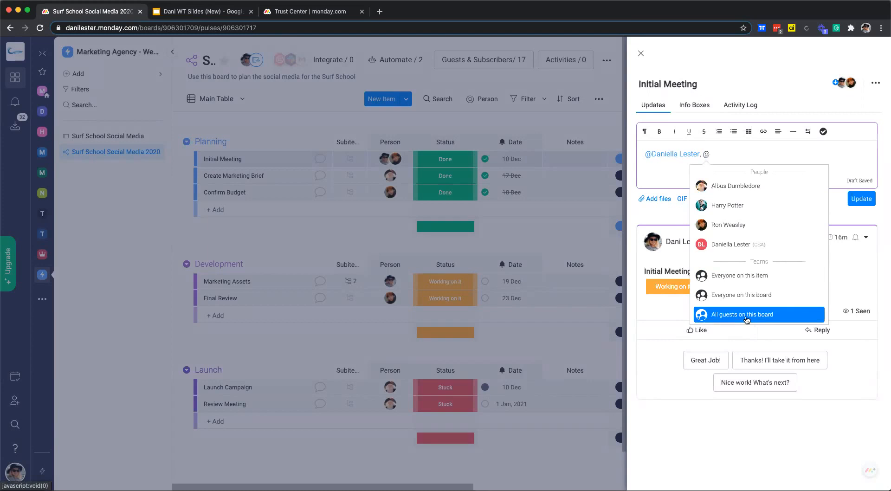
click(744, 274)
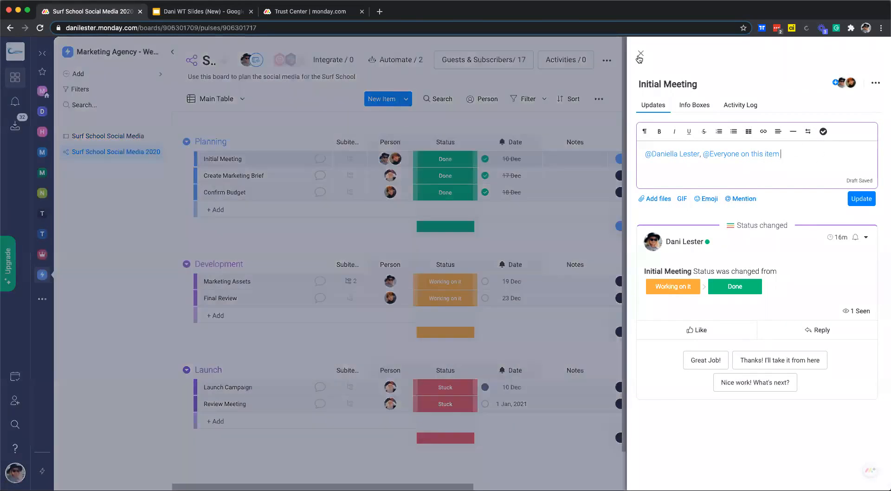
click(643, 53)
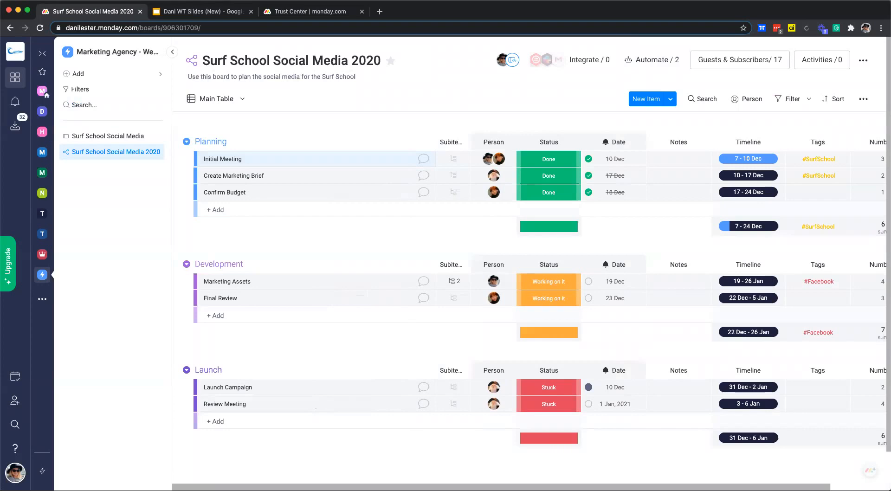
- Open the Inbox and scroll through the bell notifications list before returning to the Inbox
click(7, 125)
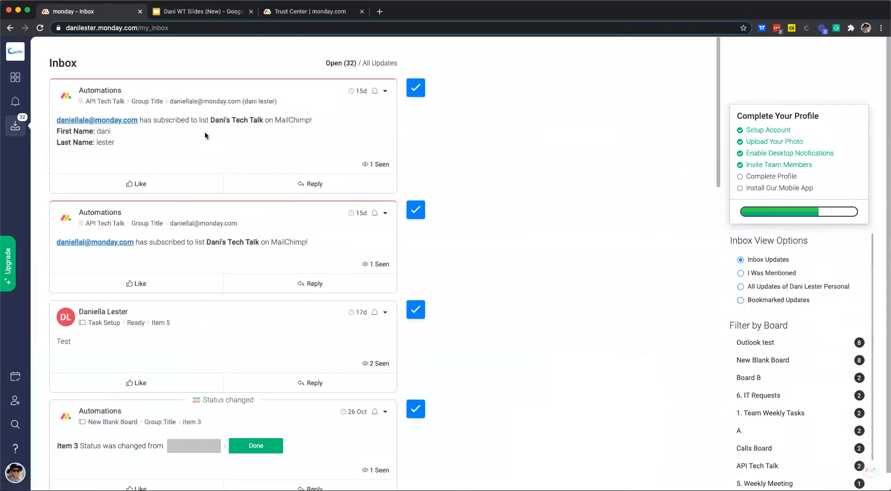
click(12, 103)
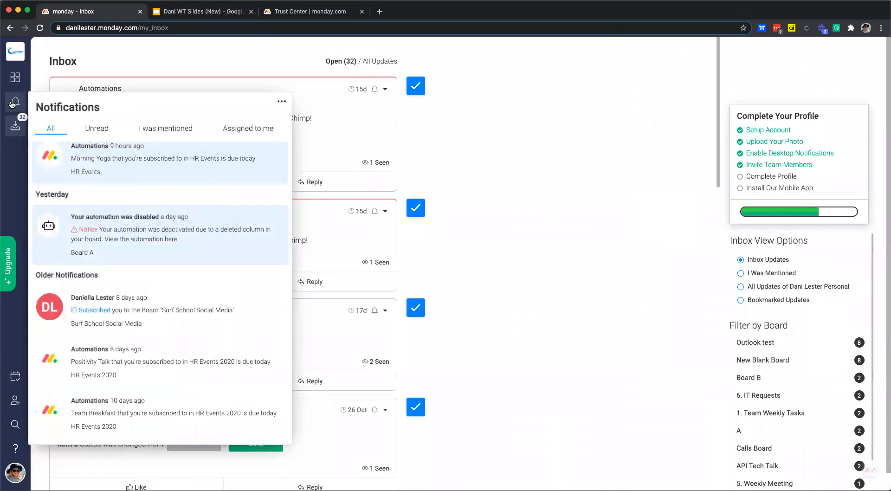
scroll(171, 291, down, 5)
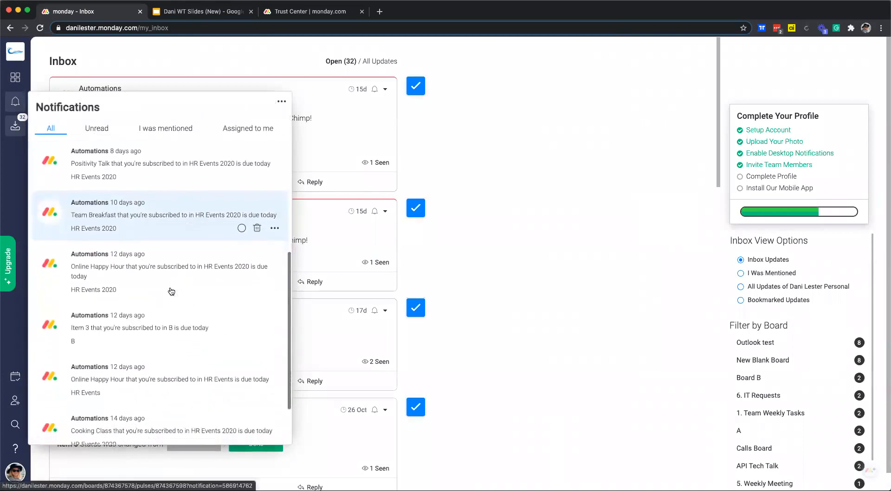
scroll(171, 291, down, 1)
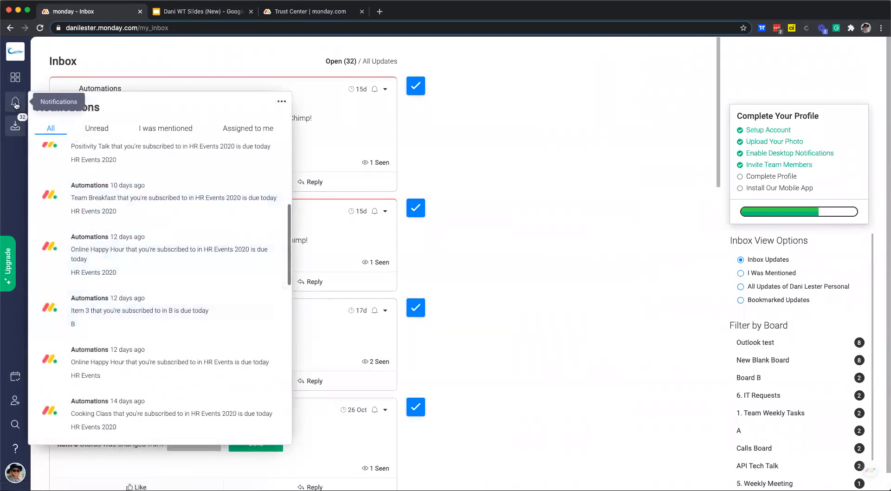
click(16, 125)
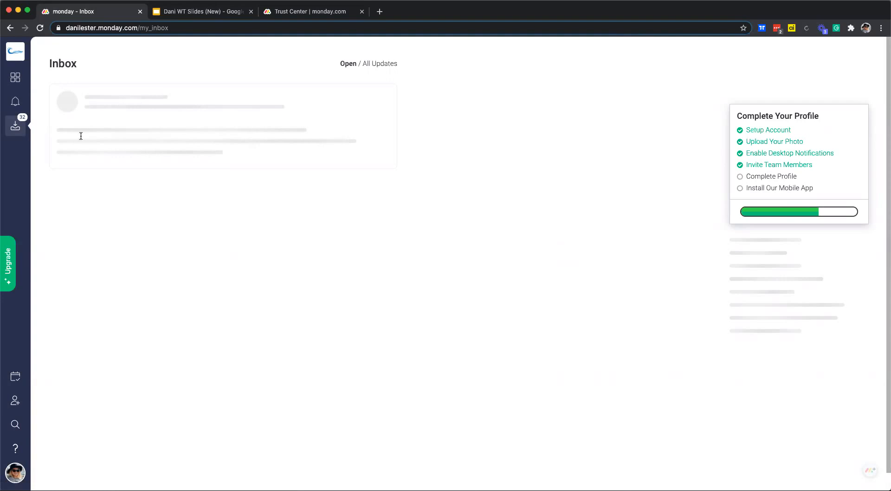
scroll(583, 243, down, 10)
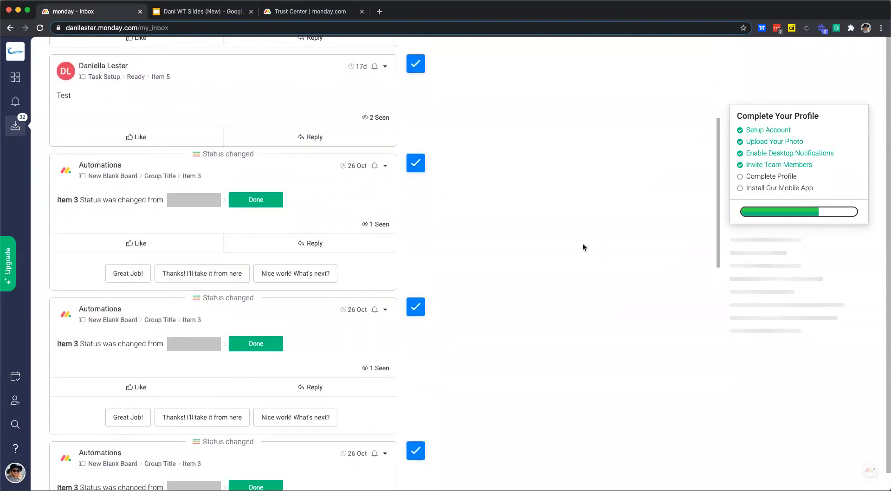
scroll(359, 239, down, 5)
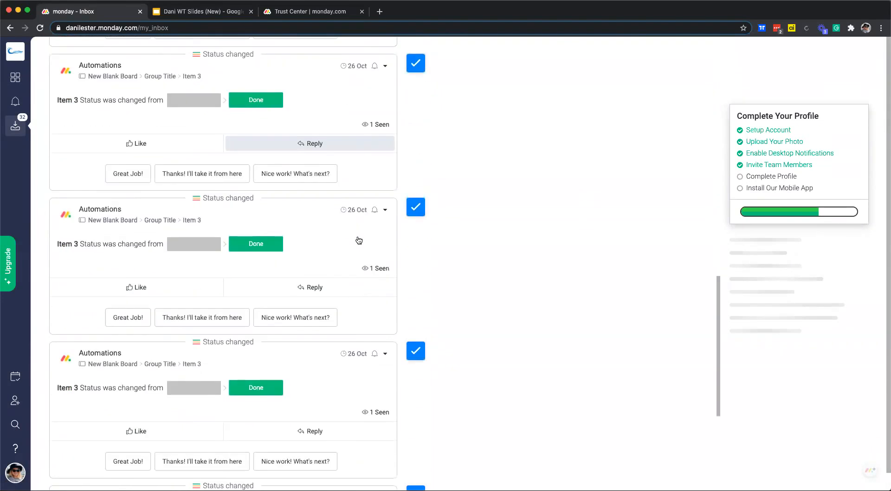
scroll(359, 239, up, 15)
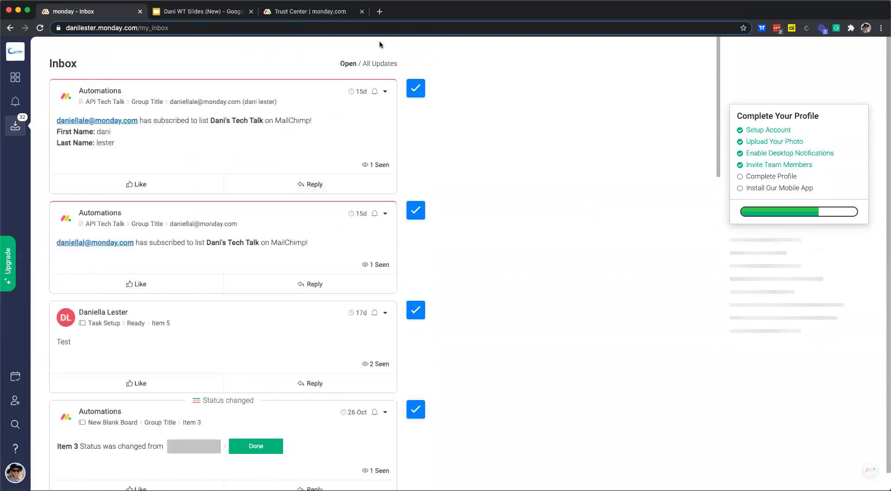
- Switch between All Updates and Open, then mark the top eight open updates as done
click(380, 65)
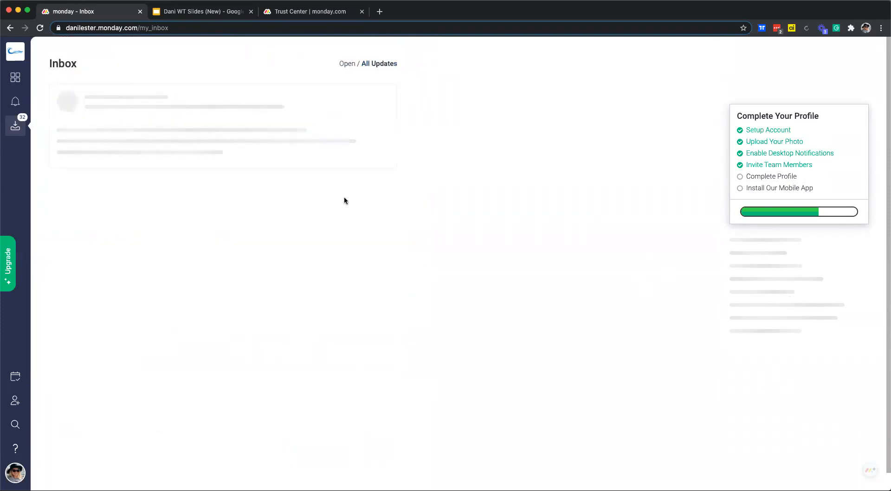
click(348, 64)
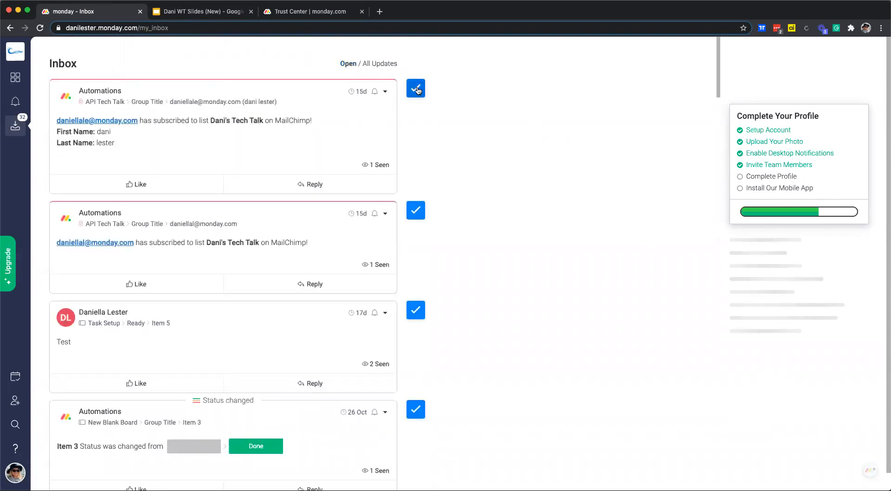
click(416, 89)
click(416, 89)
click(416, 89)
click(416, 89)
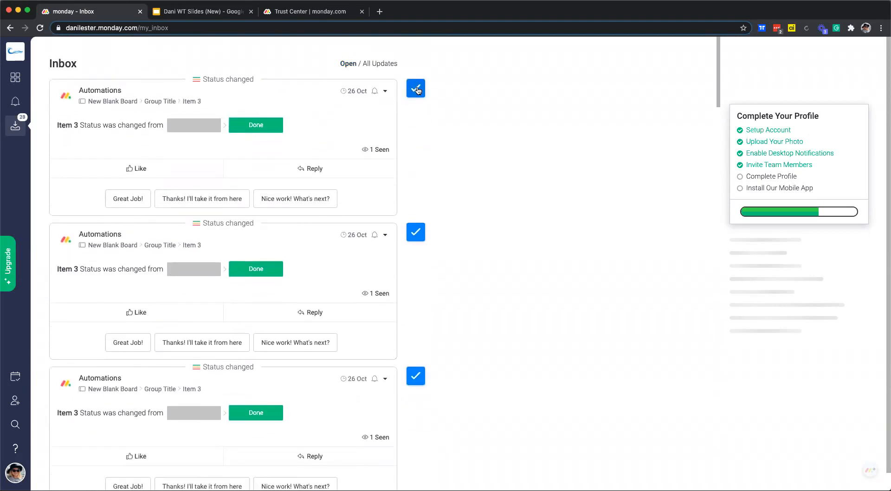
click(416, 89)
click(416, 89)
click(416, 89)
click(416, 88)
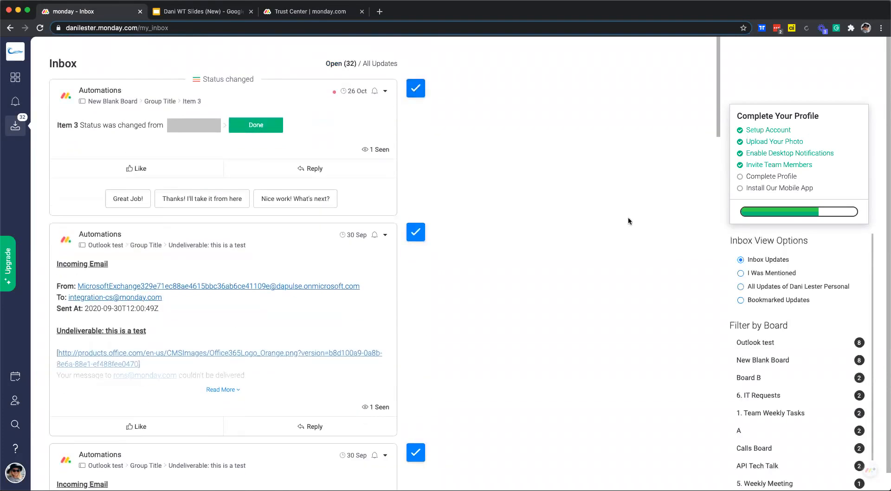
scroll(792, 307, down, 1)
scroll(792, 307, up, 1)
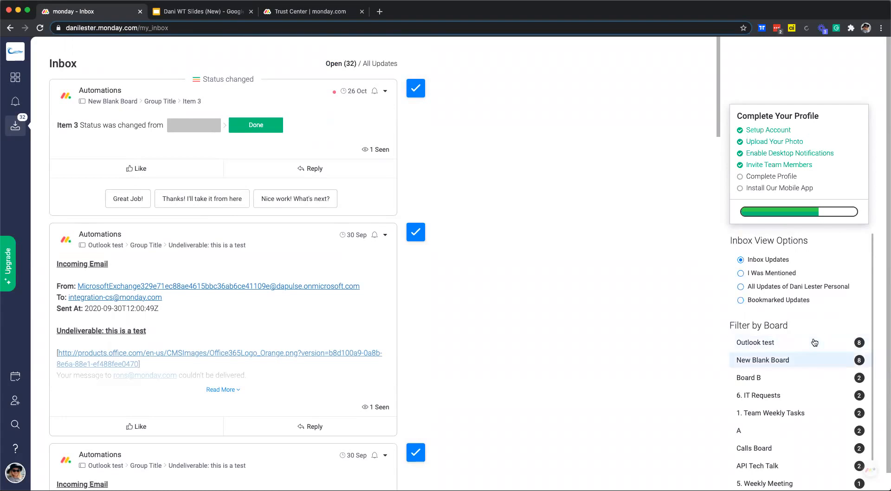
scroll(815, 342, down, 1)
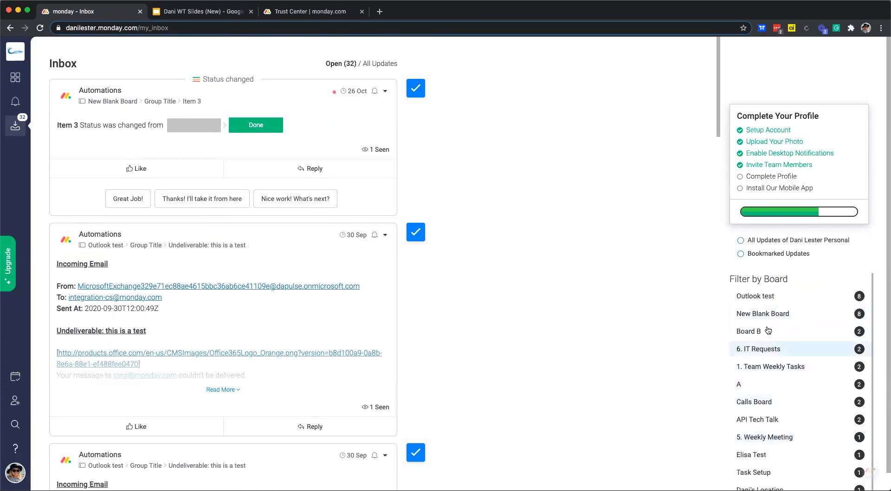
scroll(768, 331, up, 1)
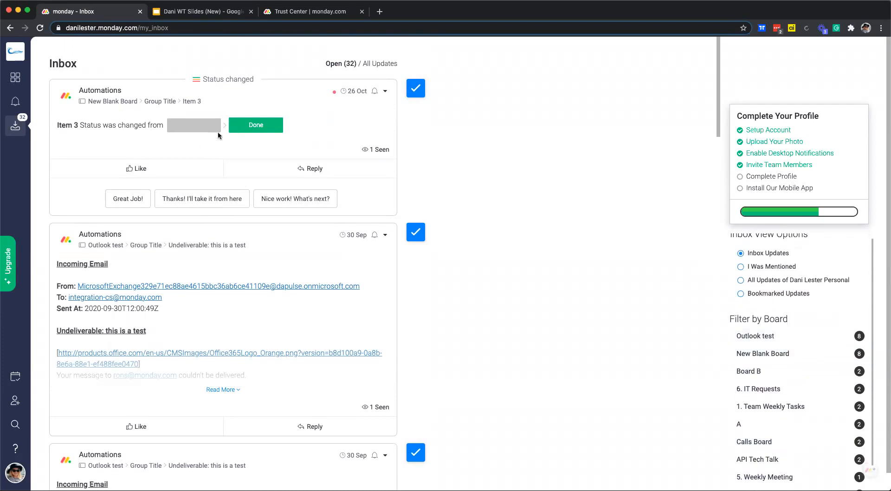
click(15, 79)
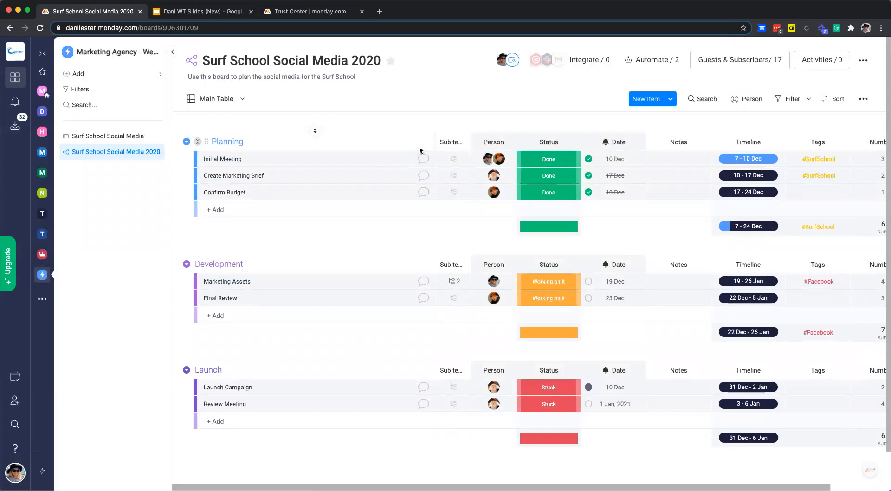
click(703, 99)
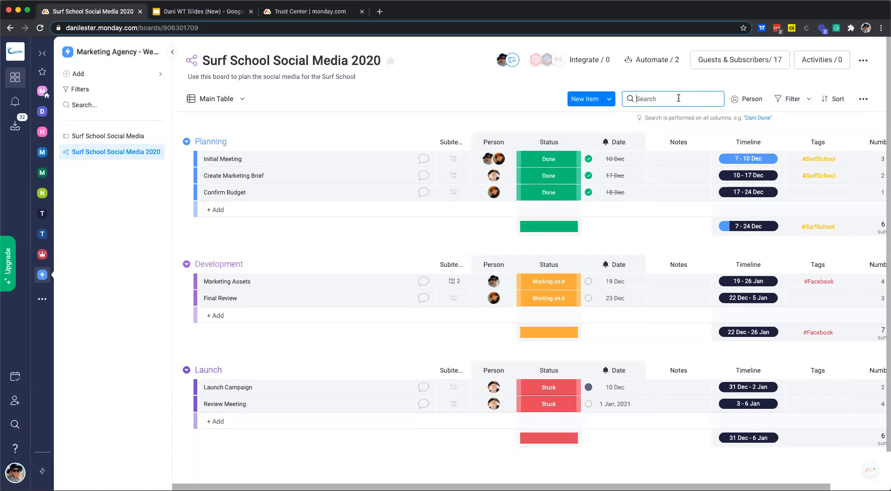
text(meeting)
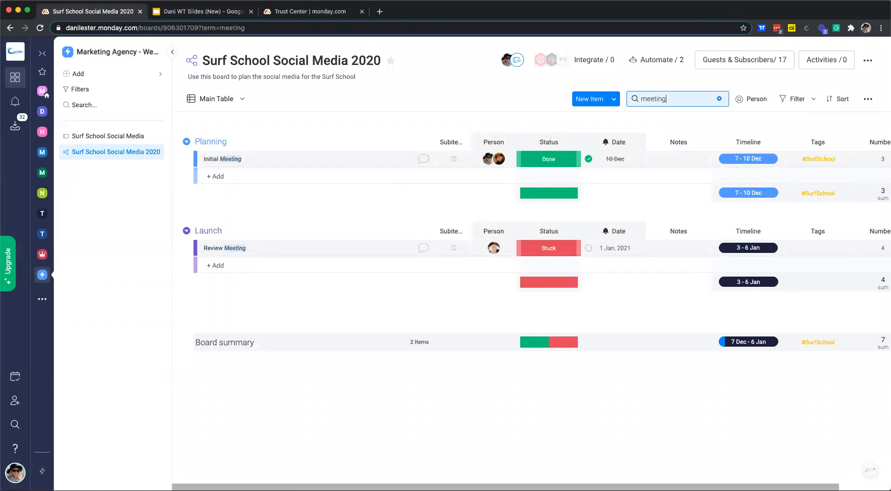
click(718, 99)
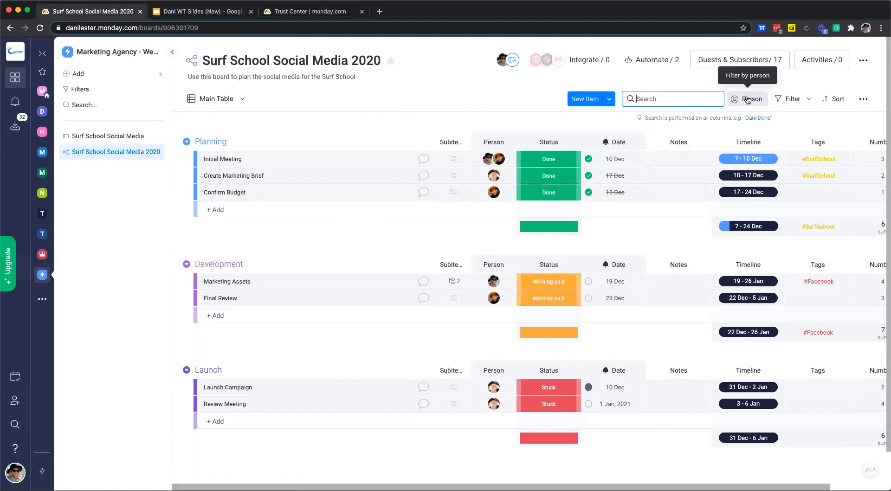
- Briefly filter the board to the first person's items, then clear that person filter
click(747, 100)
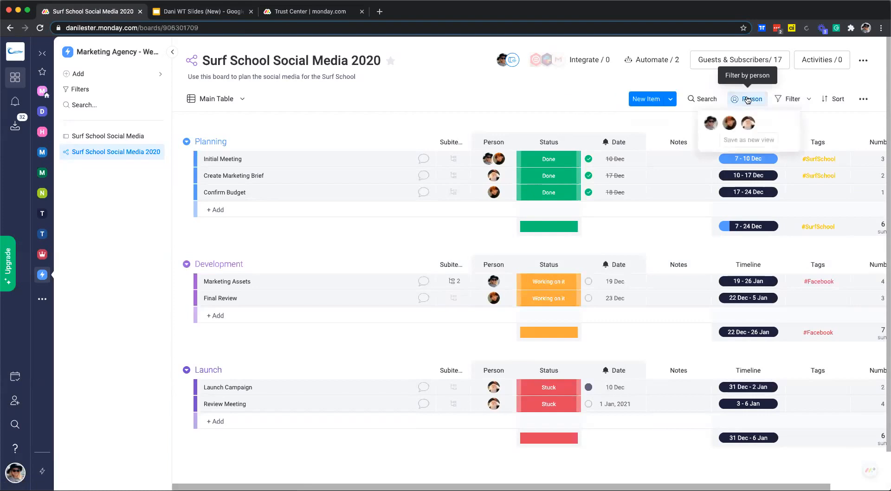
click(711, 123)
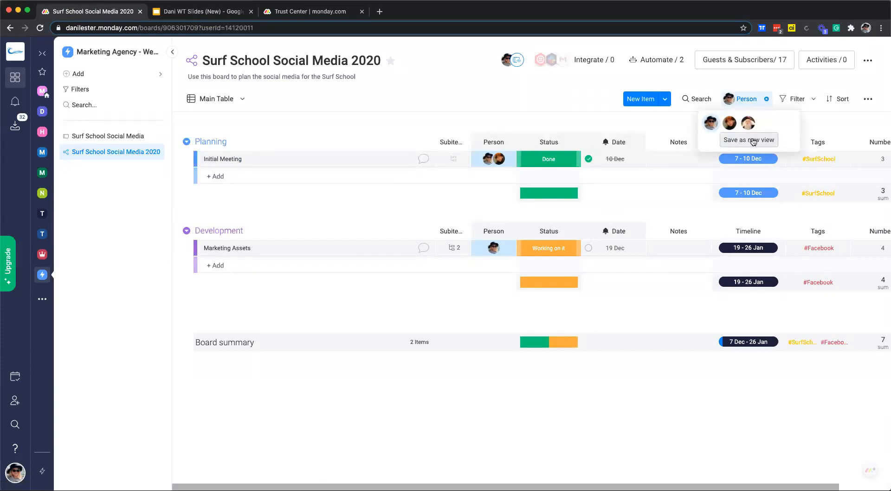
click(766, 98)
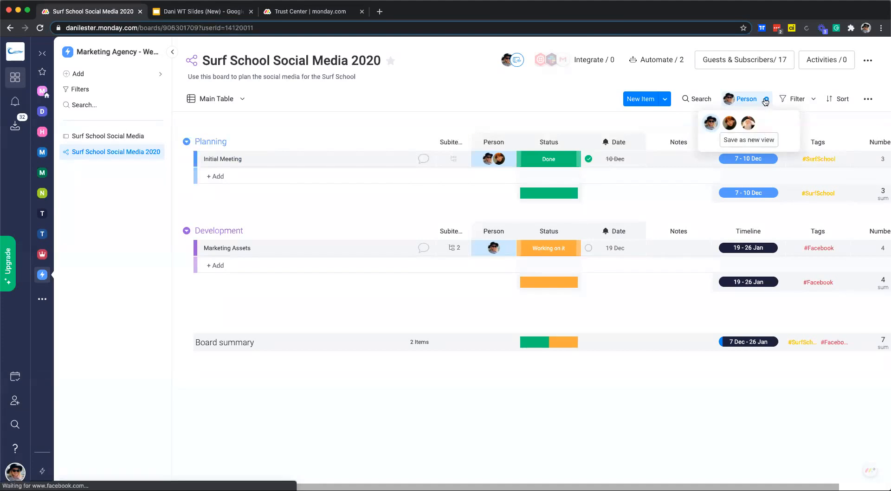
- Add a custom filter condition: Status is Working on it
click(810, 101)
click(795, 100)
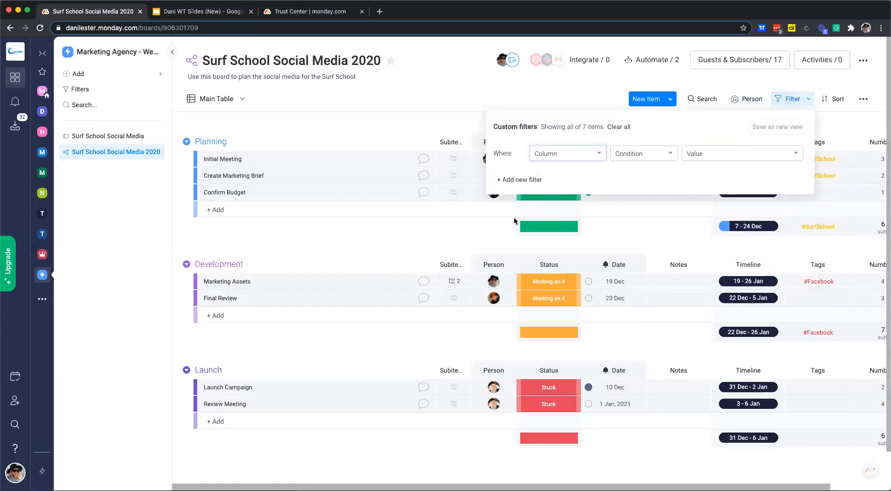
click(574, 155)
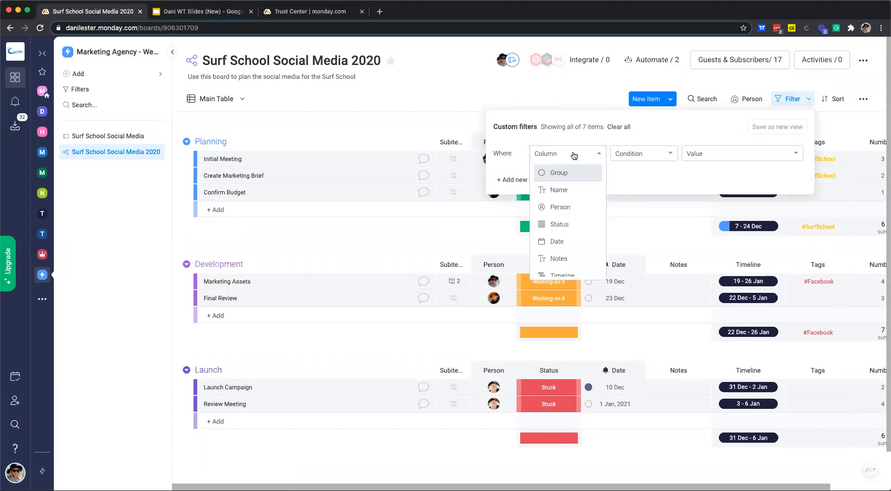
click(569, 224)
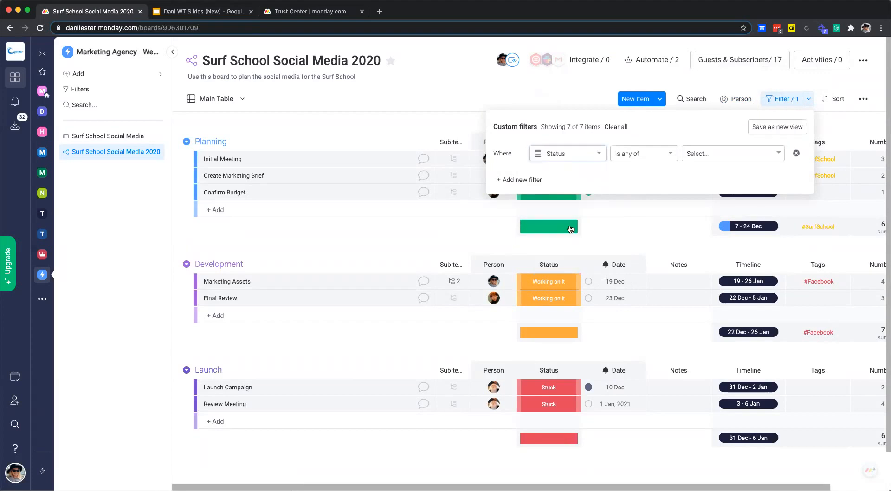
click(637, 152)
click(641, 242)
click(722, 155)
click(718, 174)
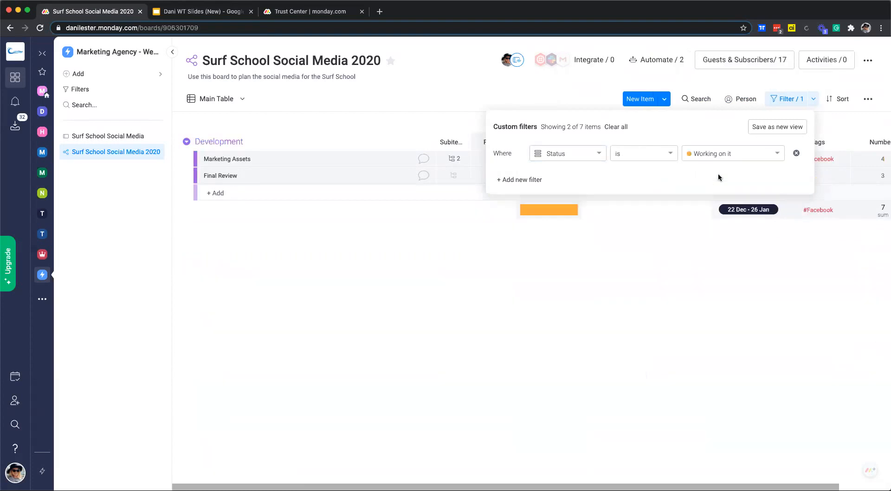
- Add a second condition requiring Person is assigned, then close the filter panel
click(513, 180)
click(569, 175)
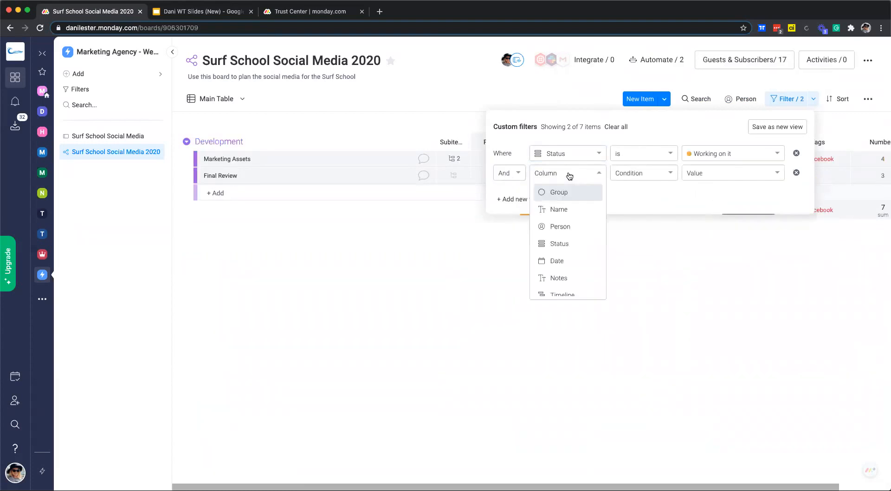
click(571, 223)
click(646, 174)
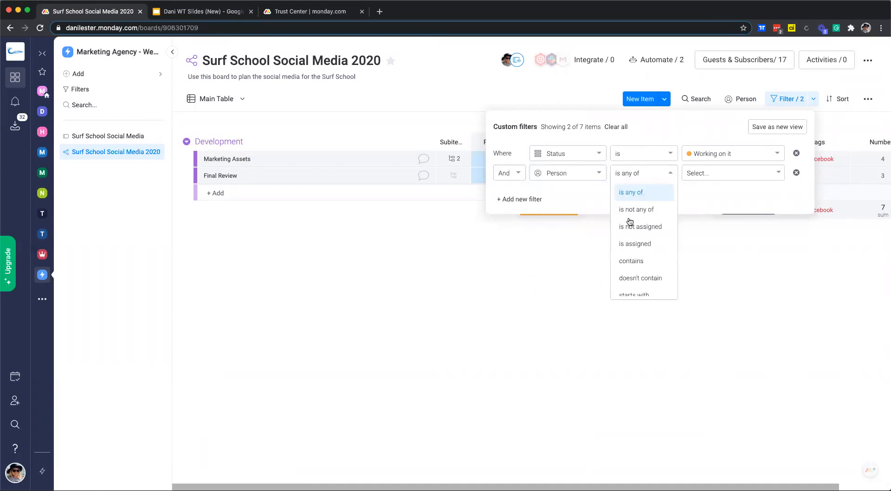
click(637, 244)
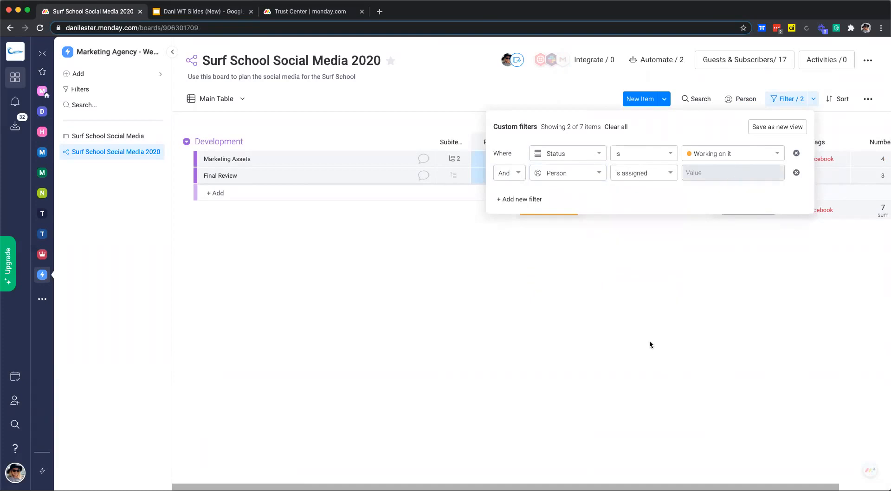
click(652, 344)
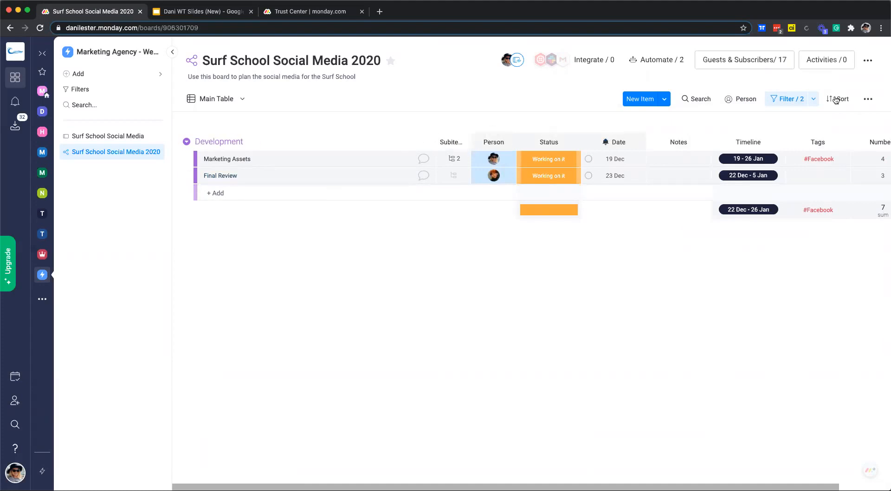
- Reopen the custom filters panel to review the conditions, then close it again
click(813, 103)
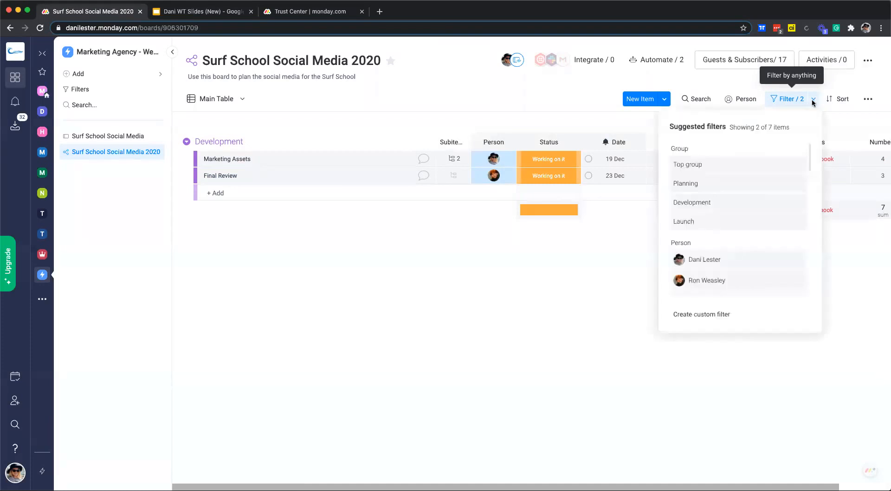
click(786, 102)
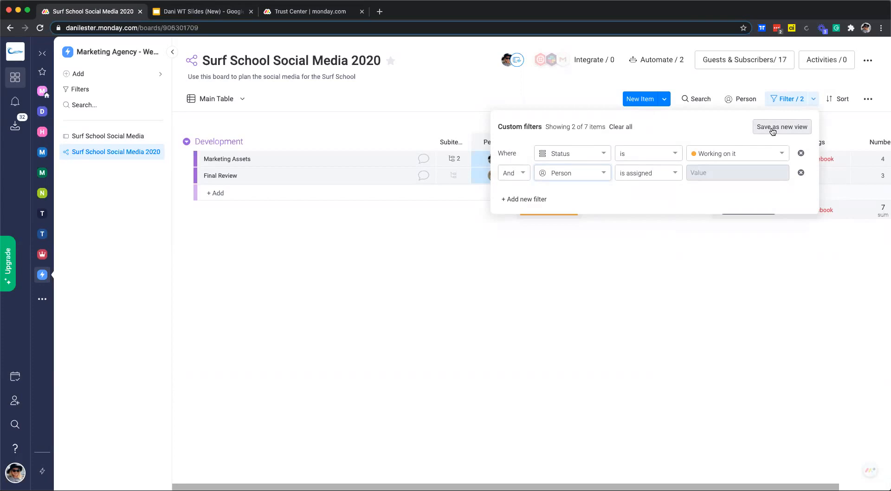
click(647, 267)
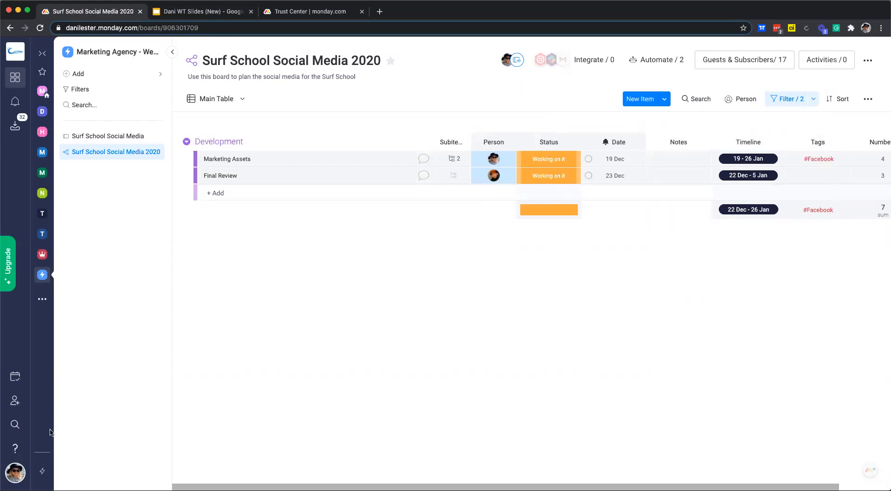
click(15, 429)
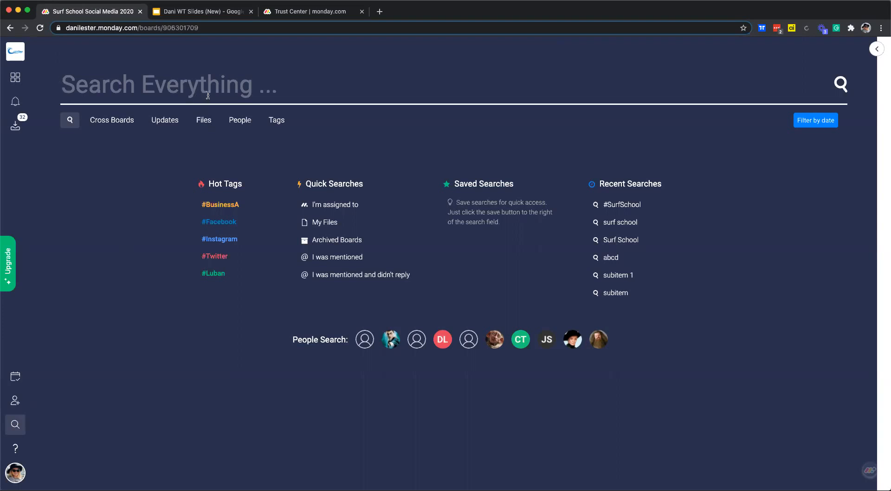
text(Surf Sc)
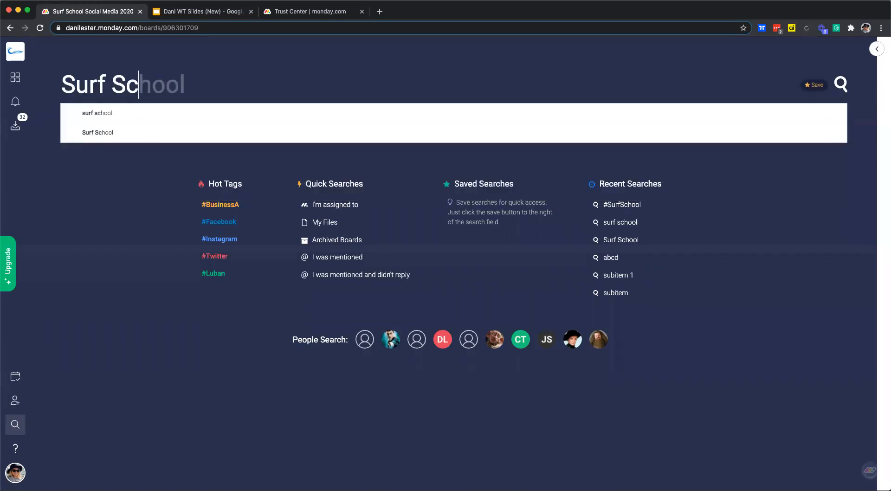
text(g)
key(BackSpace)
text(hool)
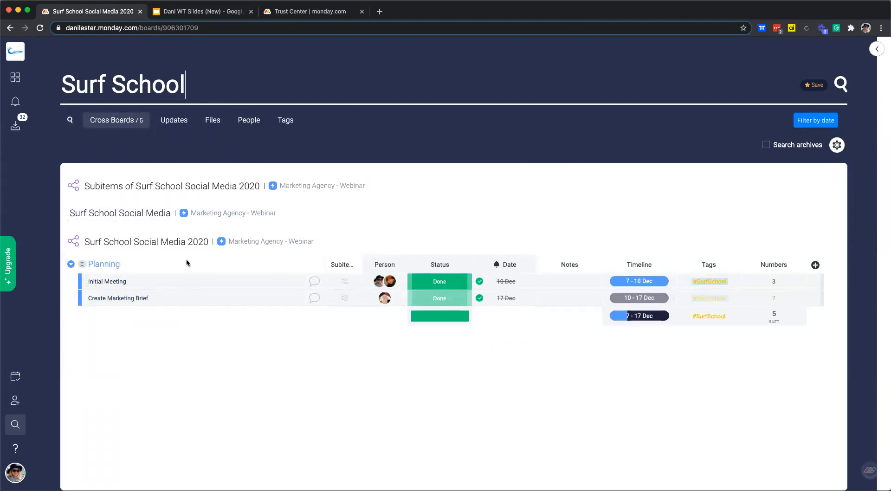
drag(198, 79, 65, 72)
key(BackSpace)
text(ron)
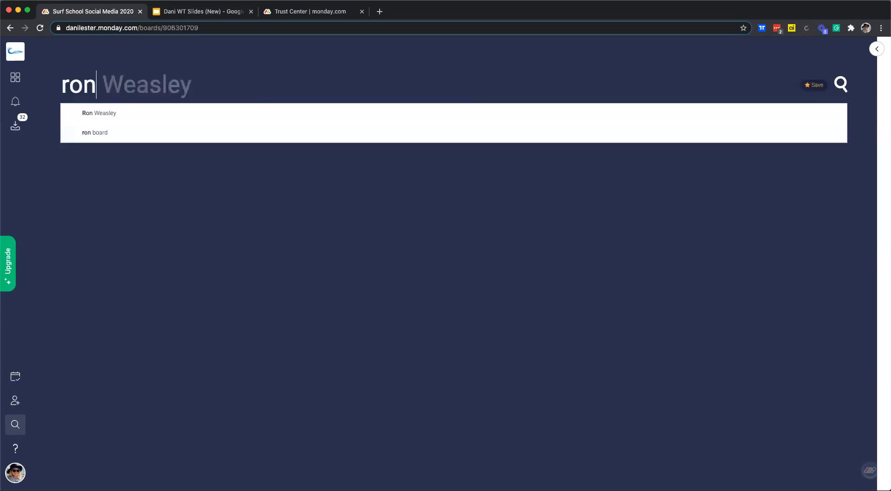
click(119, 123)
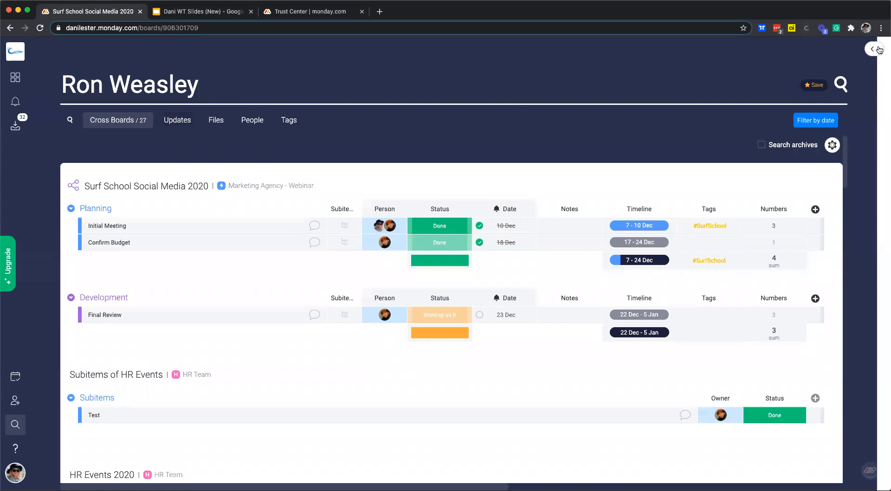
click(878, 48)
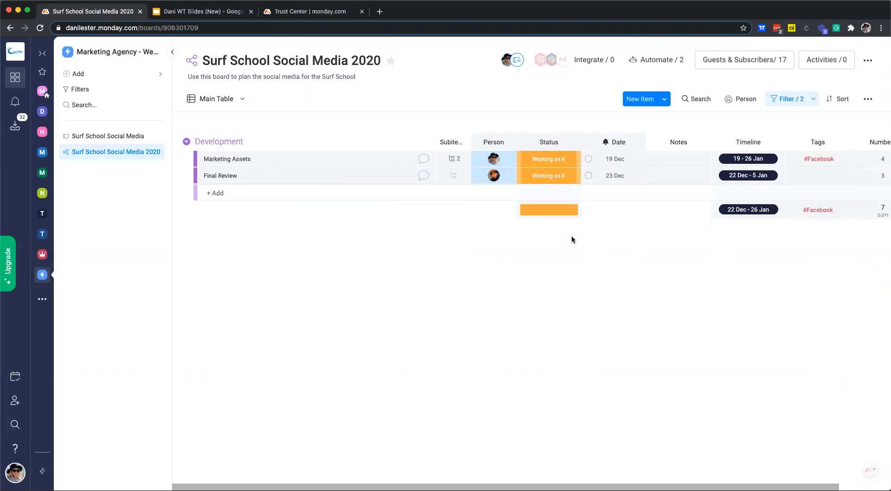
- Open the board's Automate (2) panel and browse the Automations Center templates
click(635, 63)
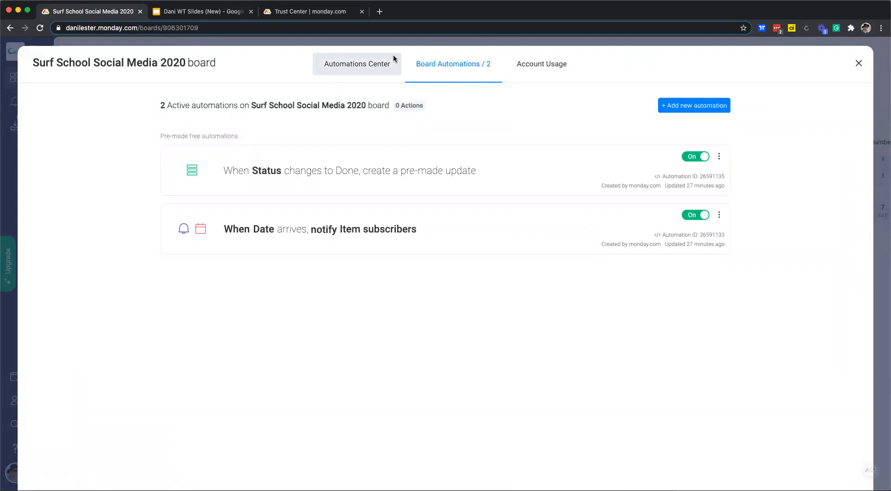
click(351, 74)
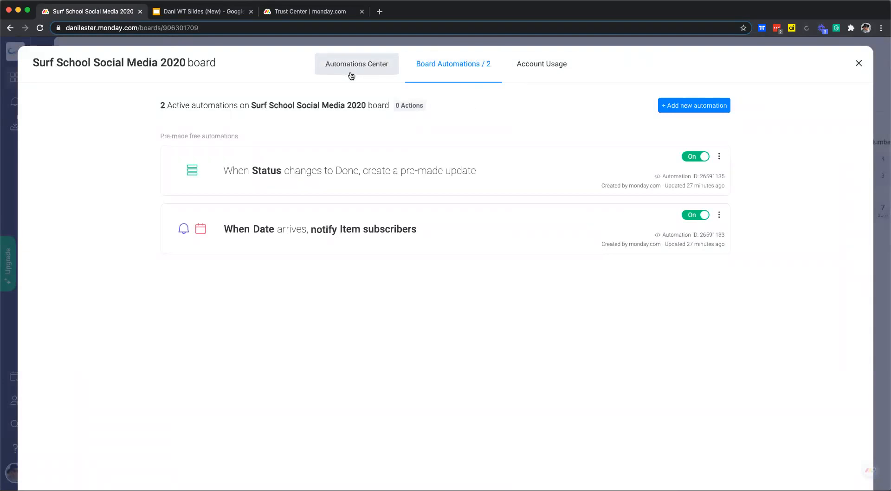
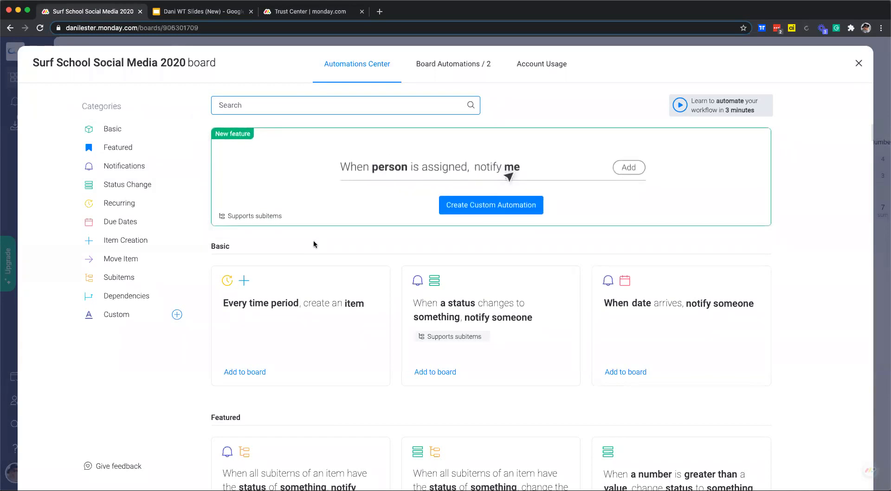
- Scroll through the Basic automation recipes, then close the Automations Center to return to the main table
scroll(316, 245, down, 1)
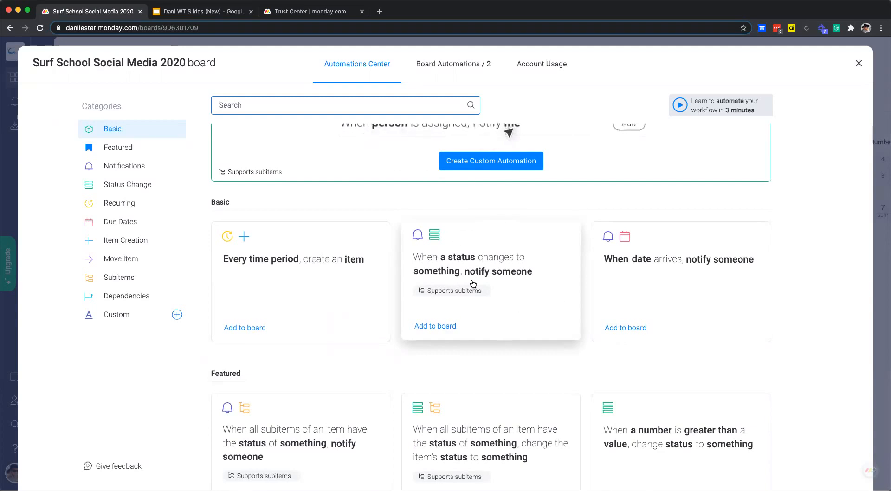
scroll(470, 284, down, 1)
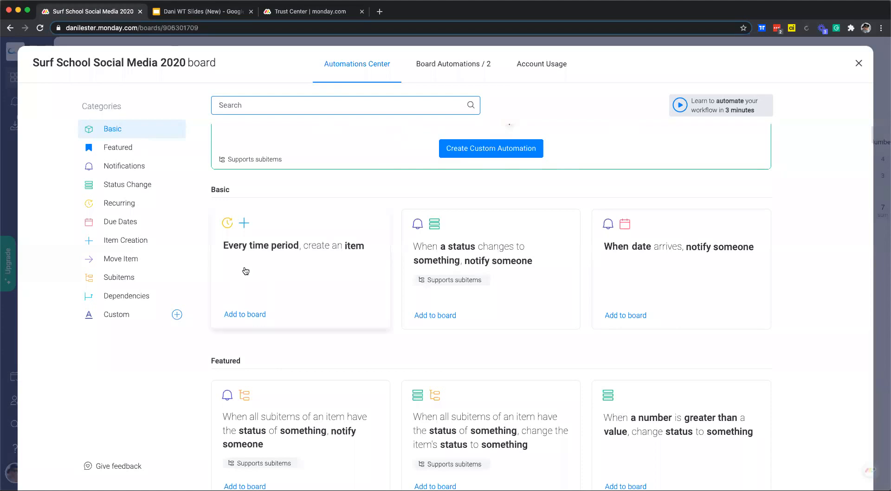
click(861, 63)
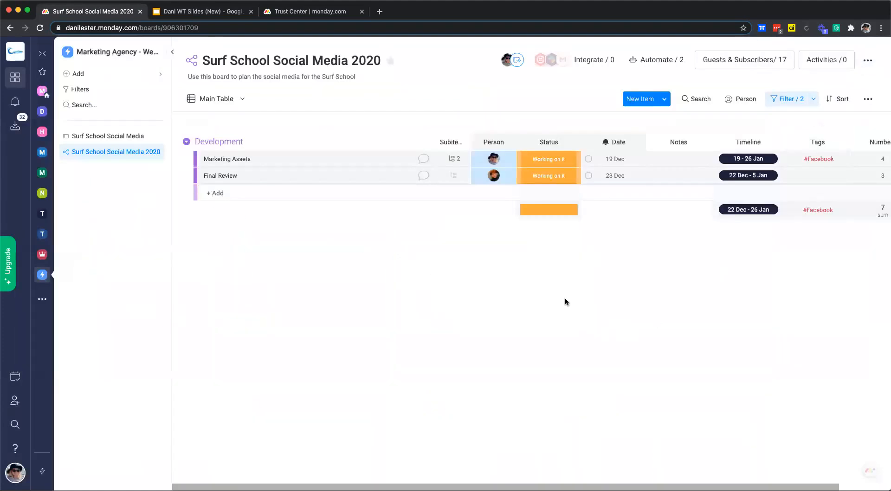
click(585, 66)
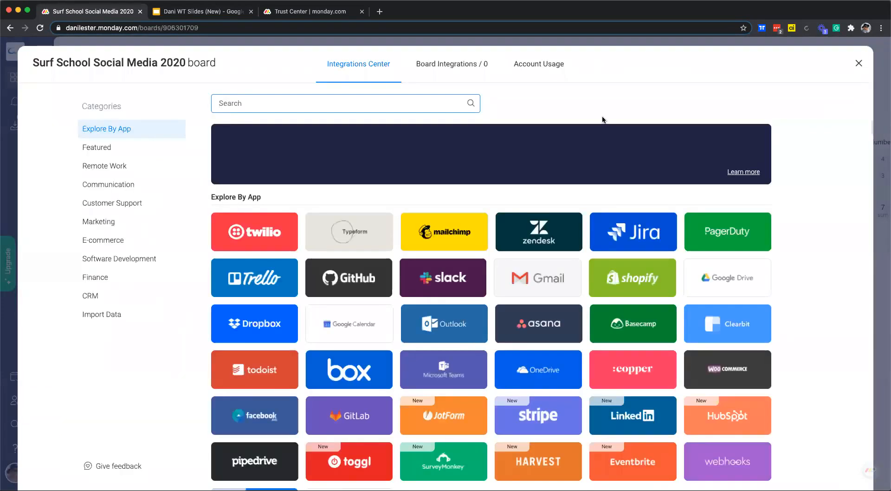
scroll(552, 208, down, 2)
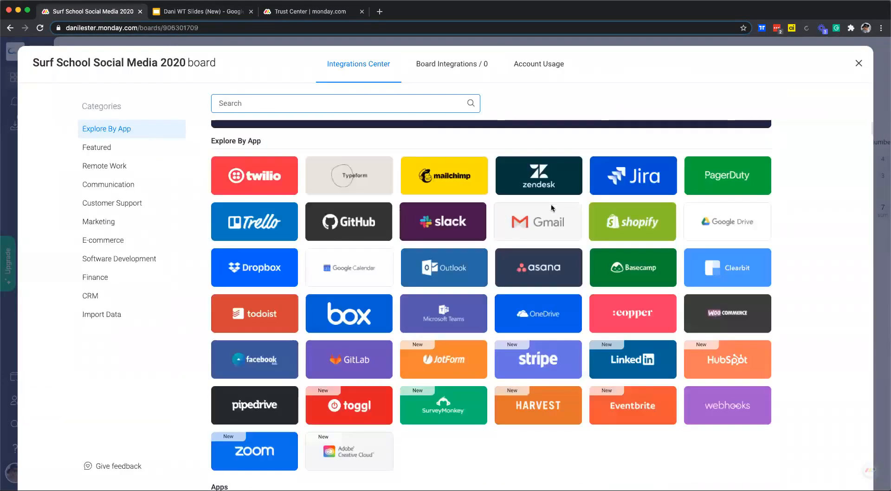
scroll(551, 208, down, 2)
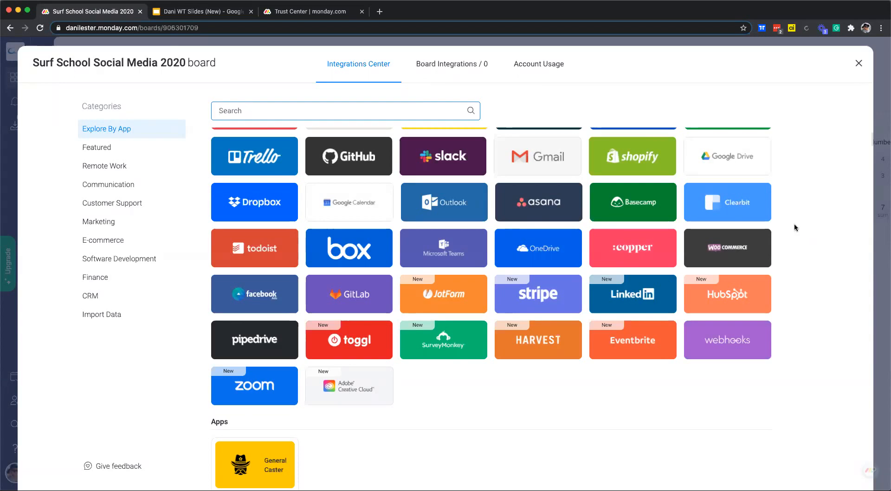
scroll(801, 199, up, 2)
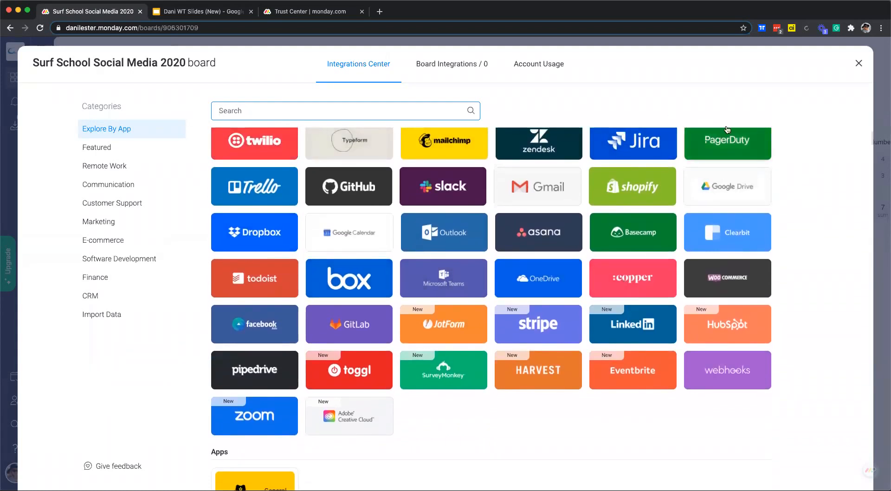
click(858, 65)
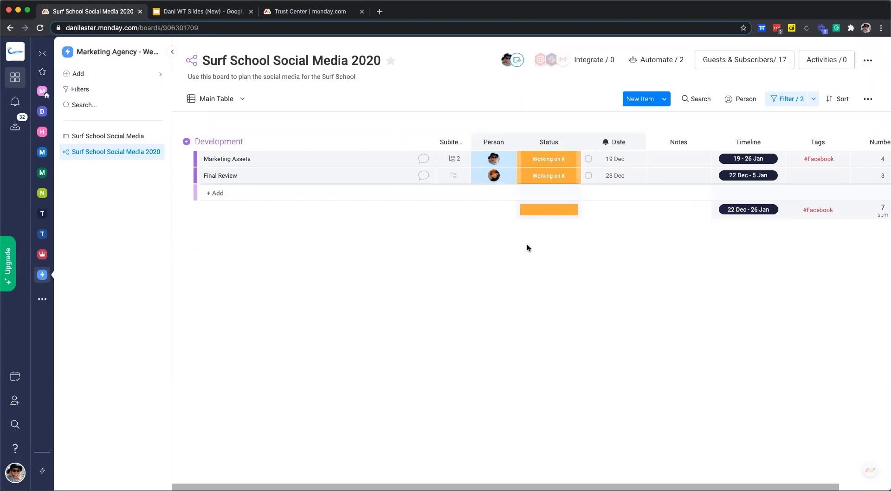
click(867, 60)
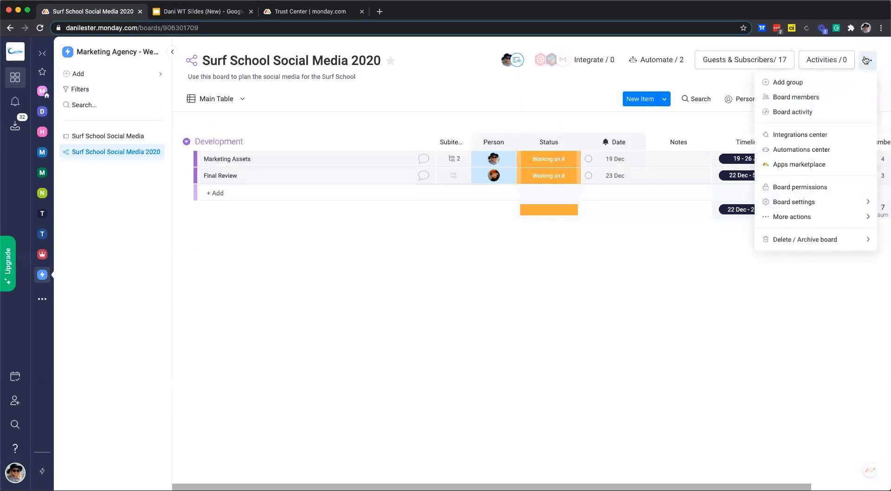
click(802, 187)
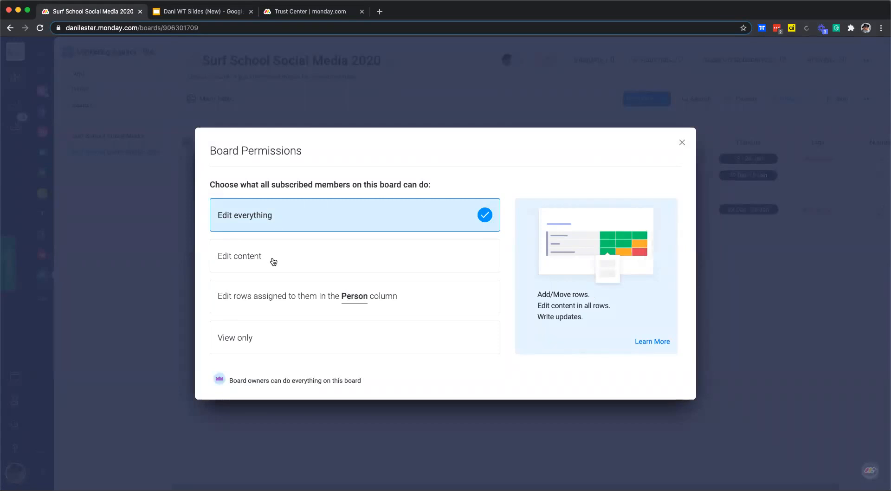
click(250, 310)
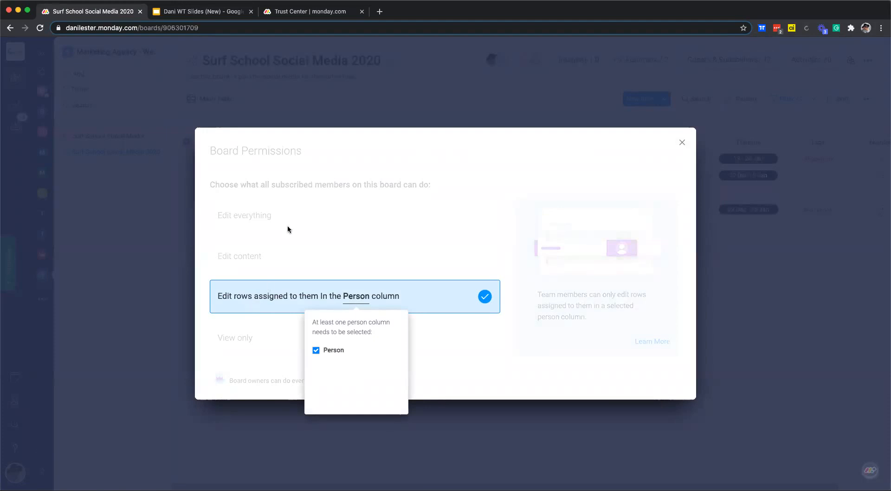
click(270, 220)
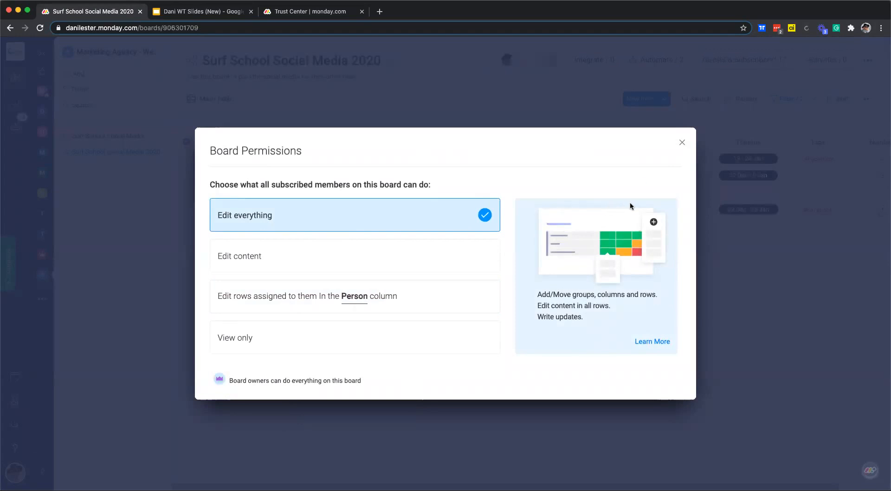
click(681, 140)
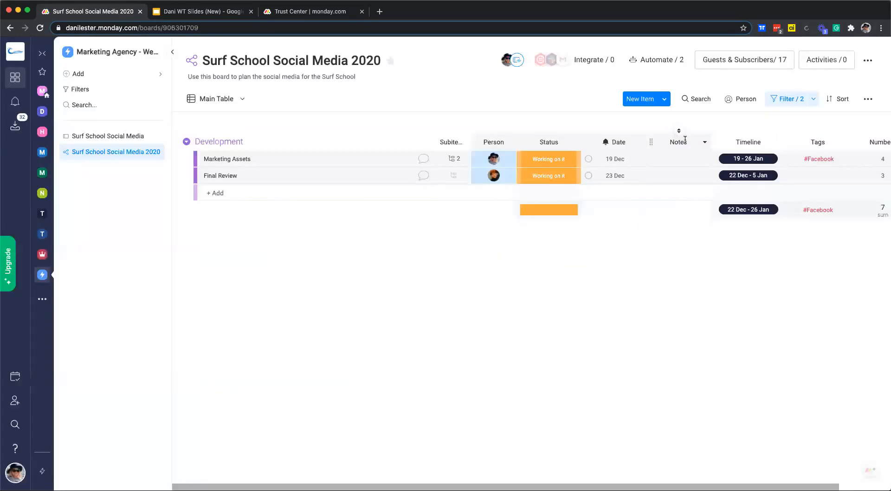
click(866, 62)
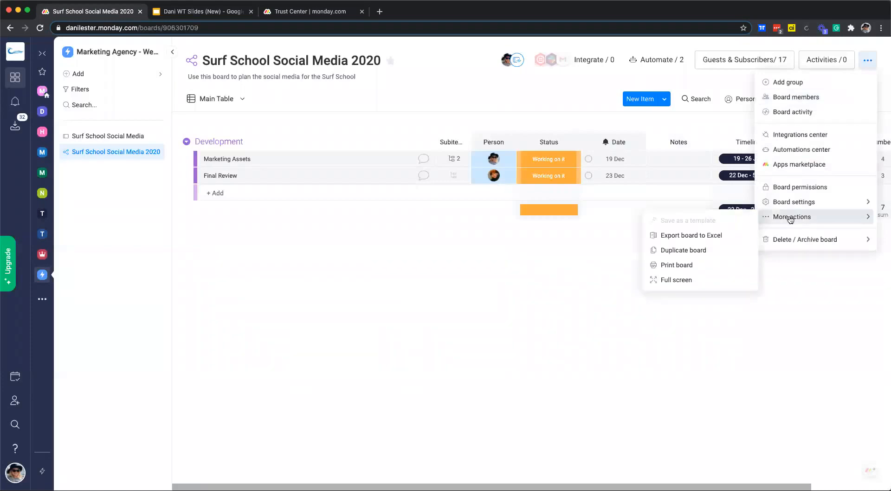
mouse_move(792, 202)
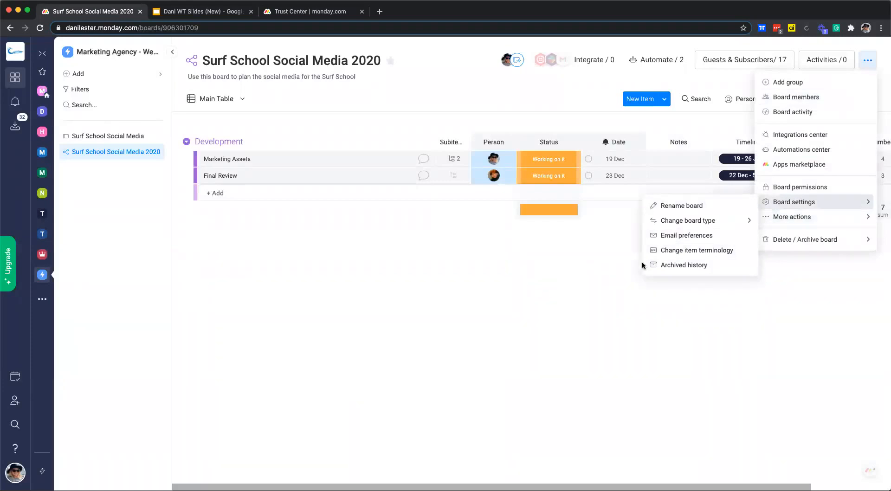
mouse_move(714, 217)
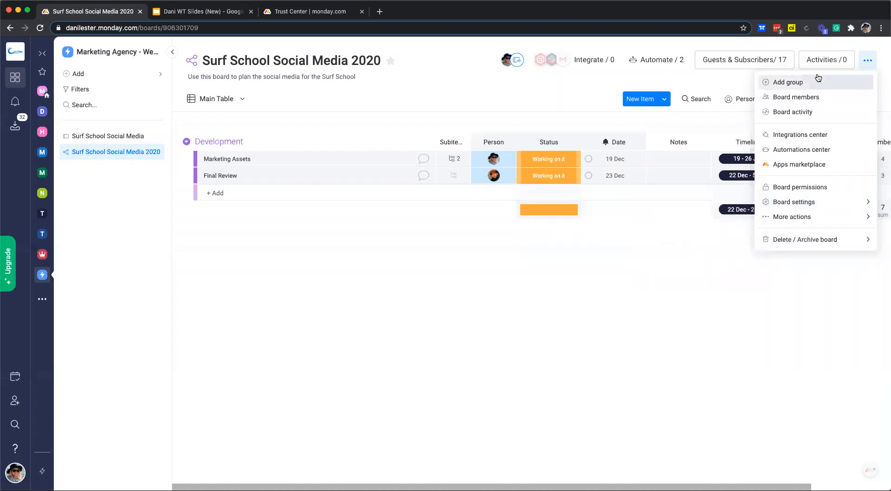
mouse_move(806, 219)
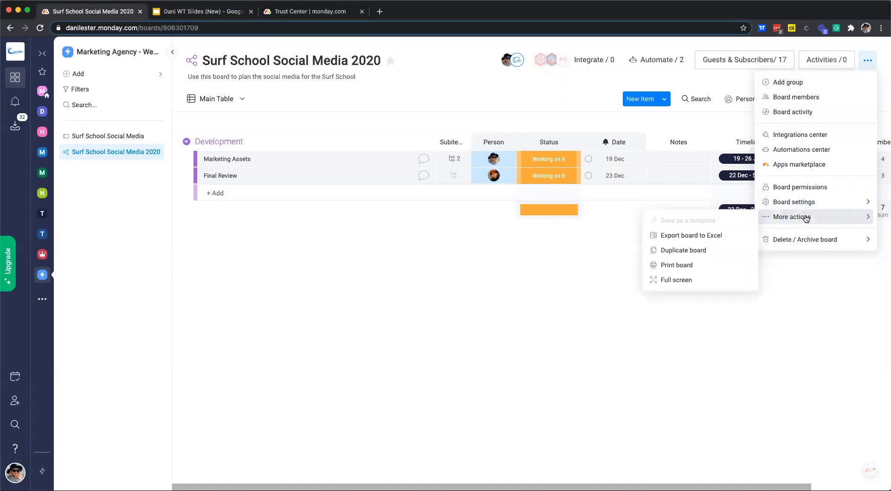
click(462, 230)
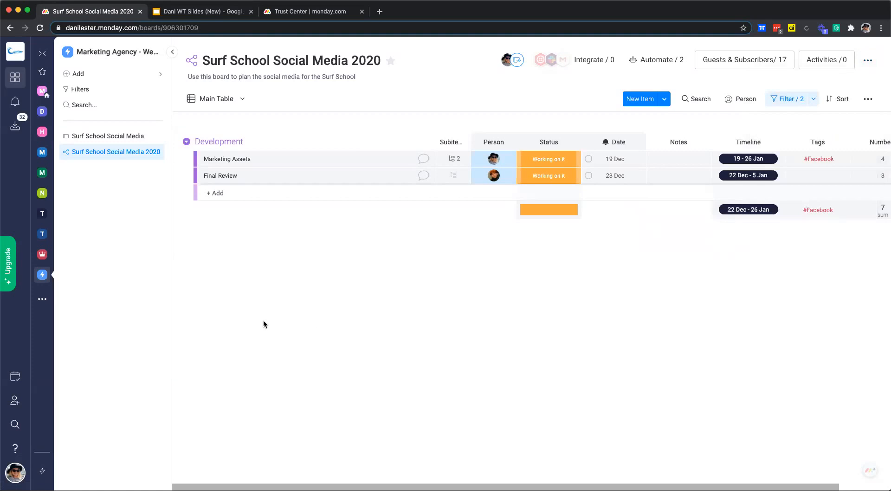
- Open the user's profile page from the account menu and look it over
click(16, 476)
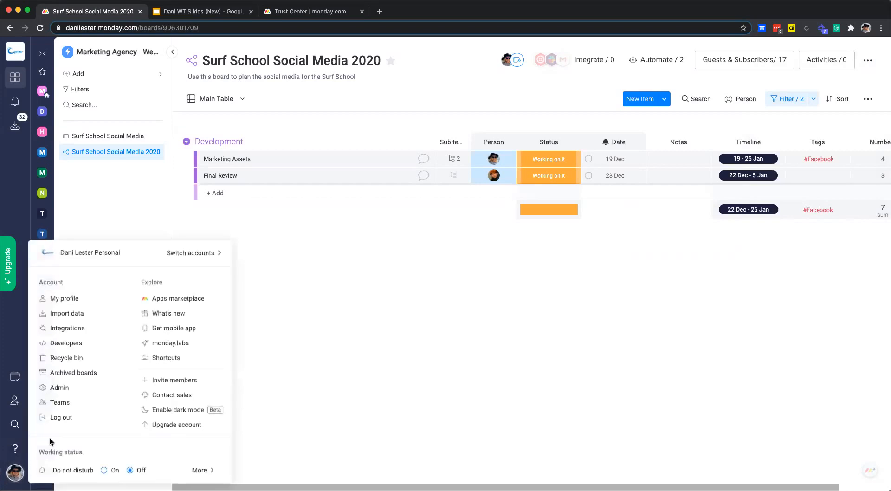
click(77, 298)
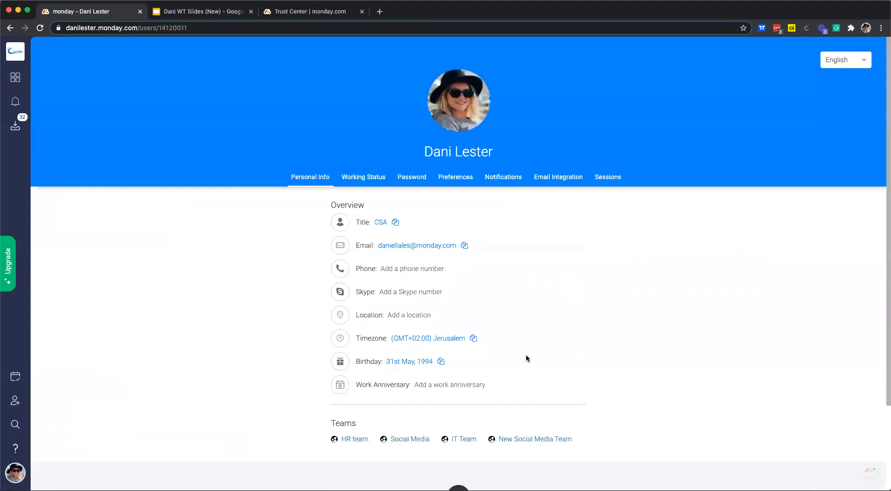
scroll(523, 350, down, 2)
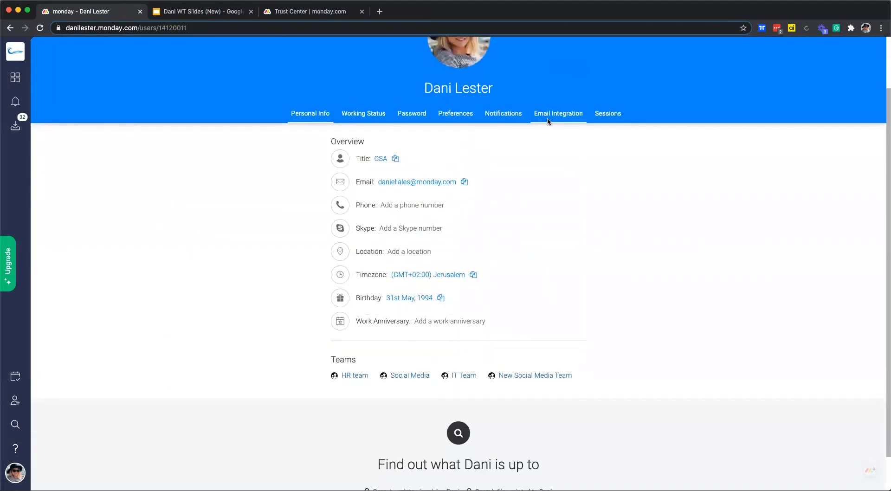
scroll(572, 231, up, 2)
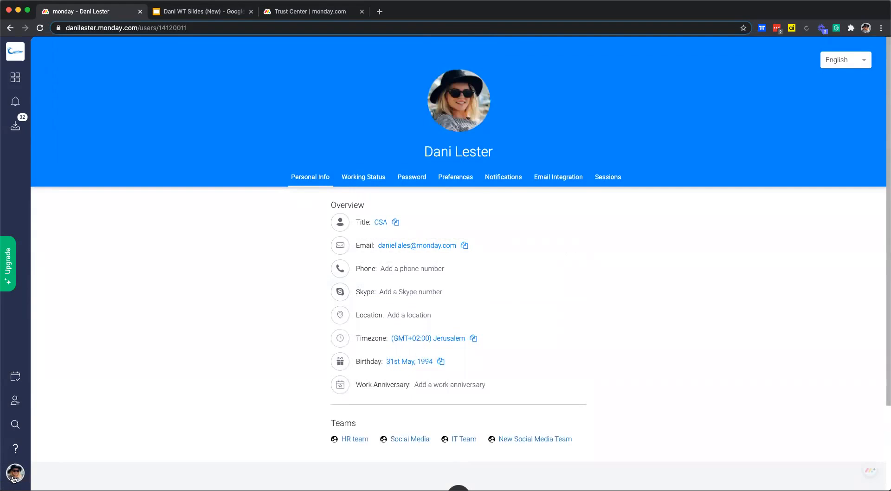
- Open the account's Admin settings, then switch to the monday.com Trust Center tab
click(13, 478)
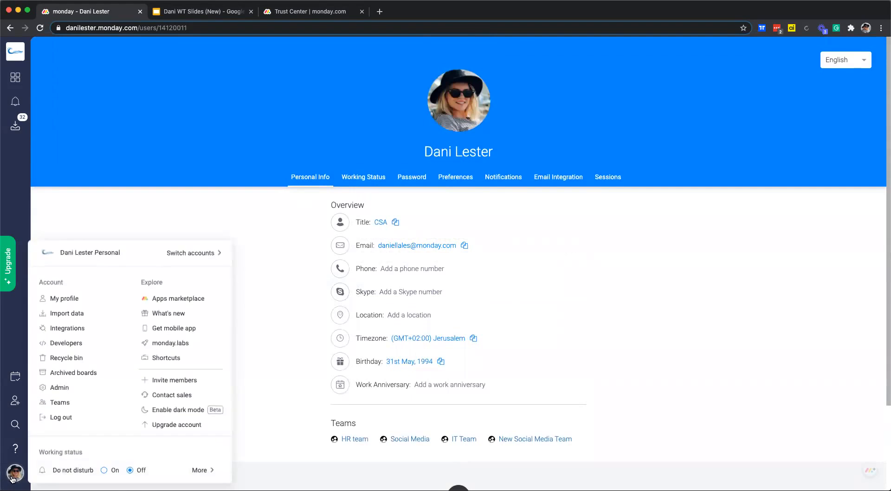
click(63, 388)
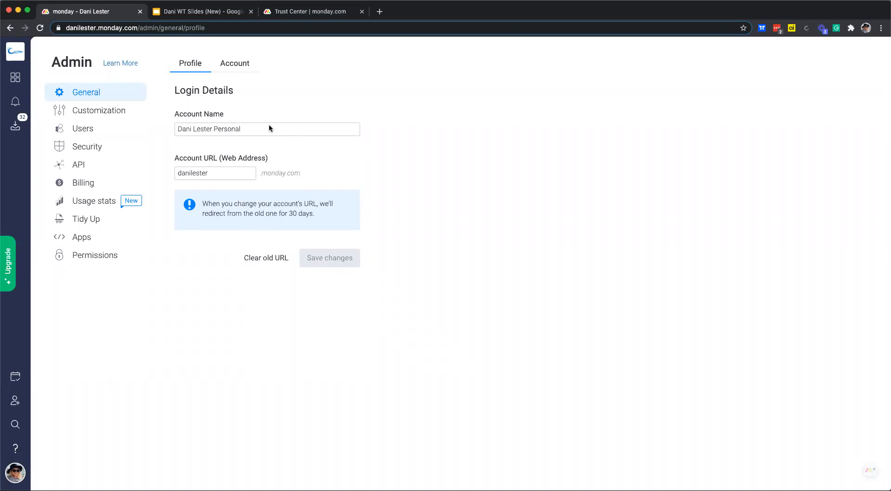
click(264, 16)
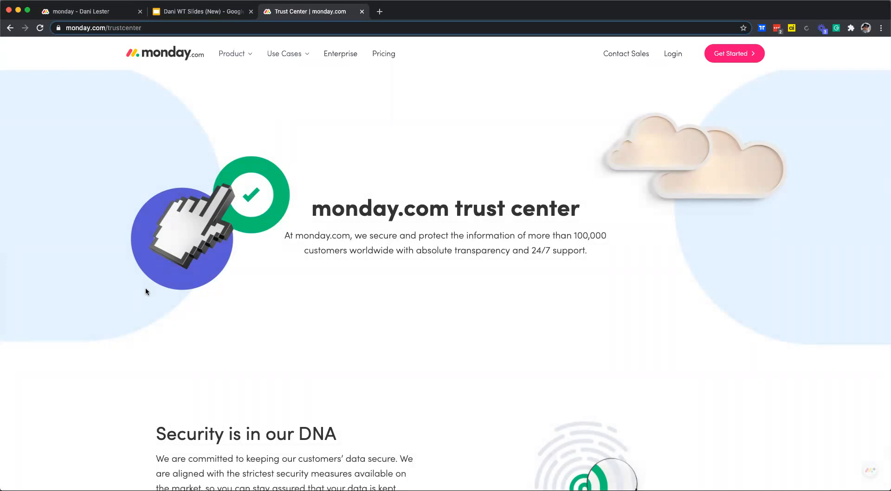
- Scroll through the Trust Center's security and compliance certification cards, then return to the Admin General settings
scroll(474, 275, down, 5)
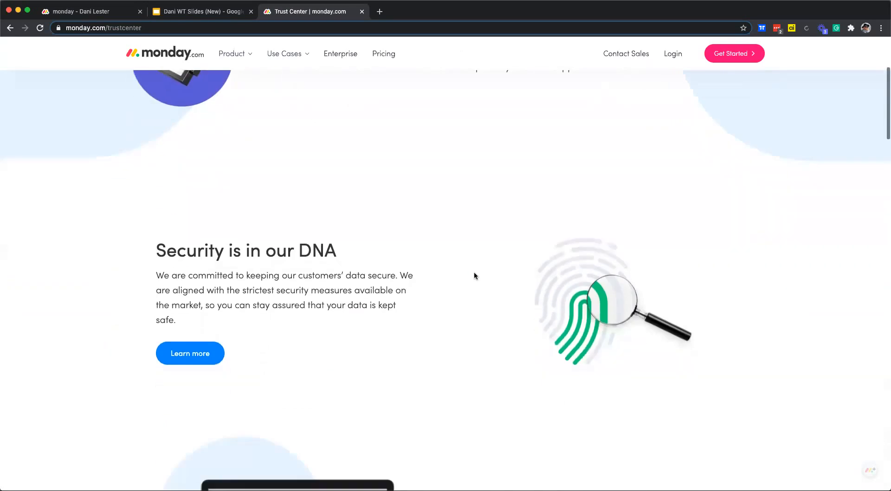
scroll(474, 275, down, 9)
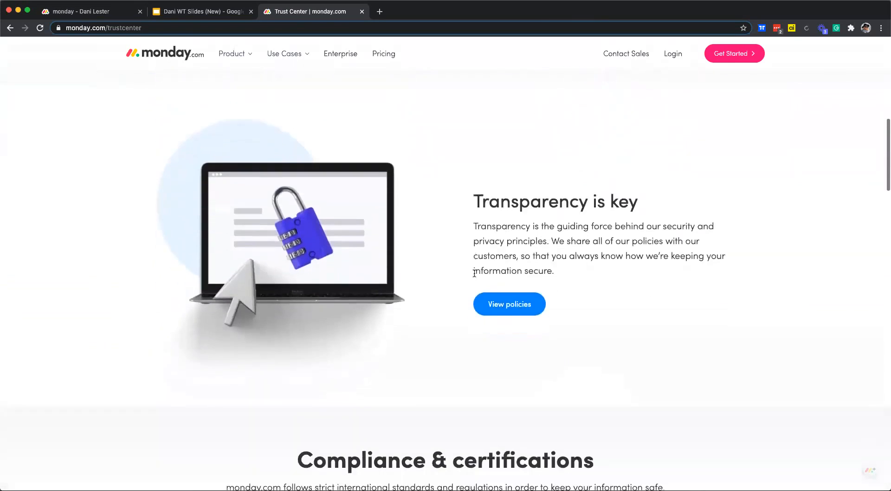
scroll(474, 273, down, 8)
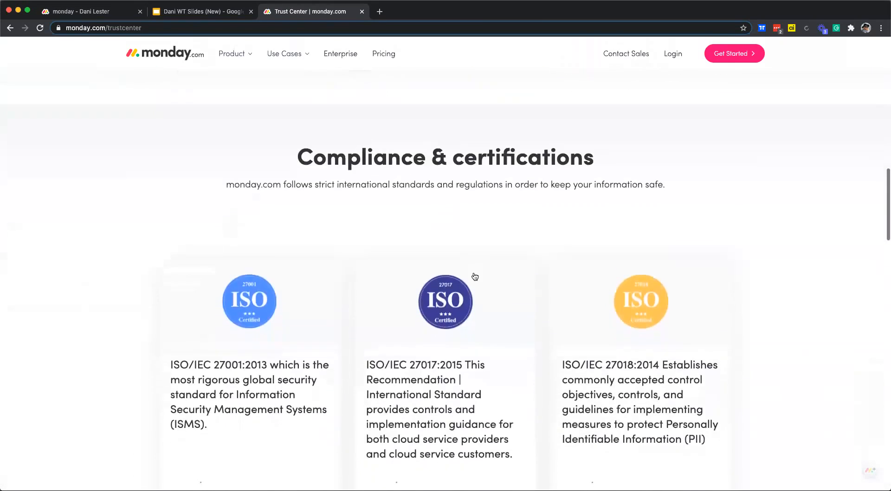
scroll(474, 277, down, 2)
scroll(333, 272, down, 5)
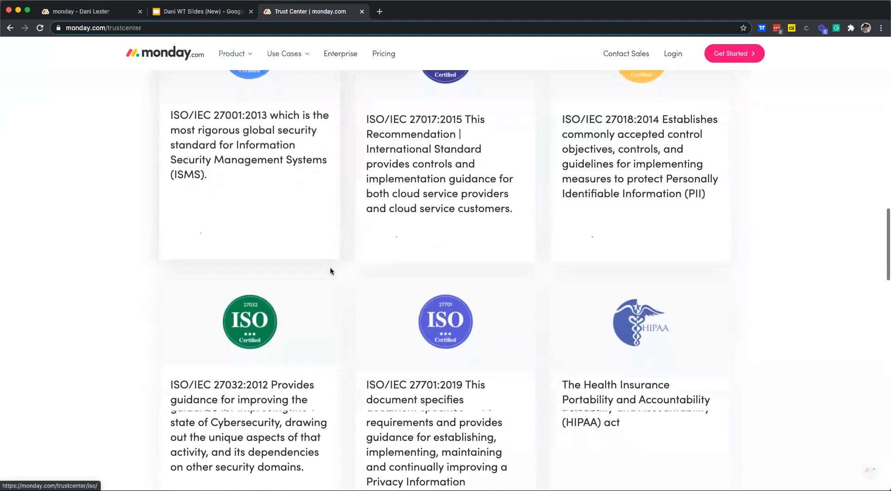
scroll(331, 269, down, 15)
scroll(332, 272, down, 6)
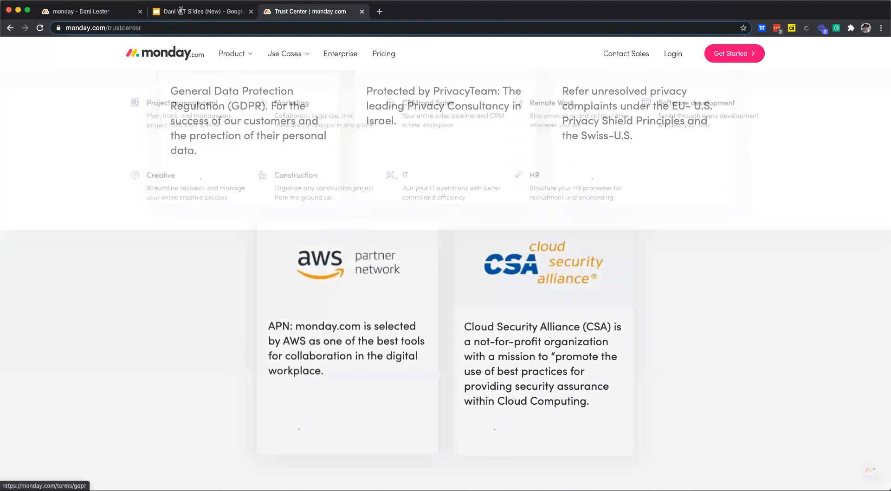
click(89, 11)
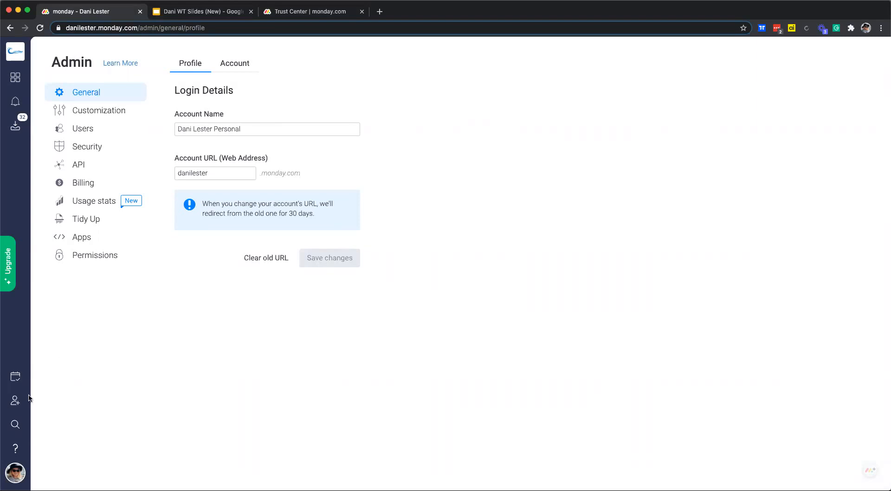
- Reopen the Surf School Social Media 2020 board from Workspaces and bring up the Help center
click(15, 449)
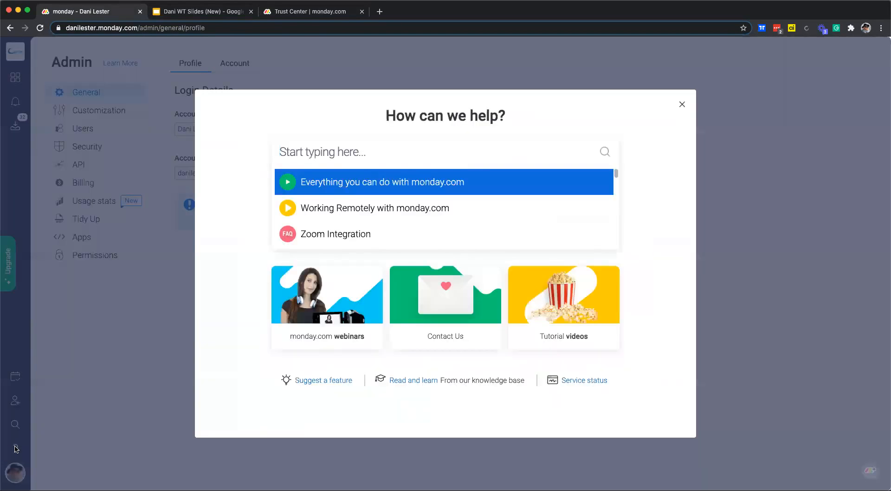
click(682, 104)
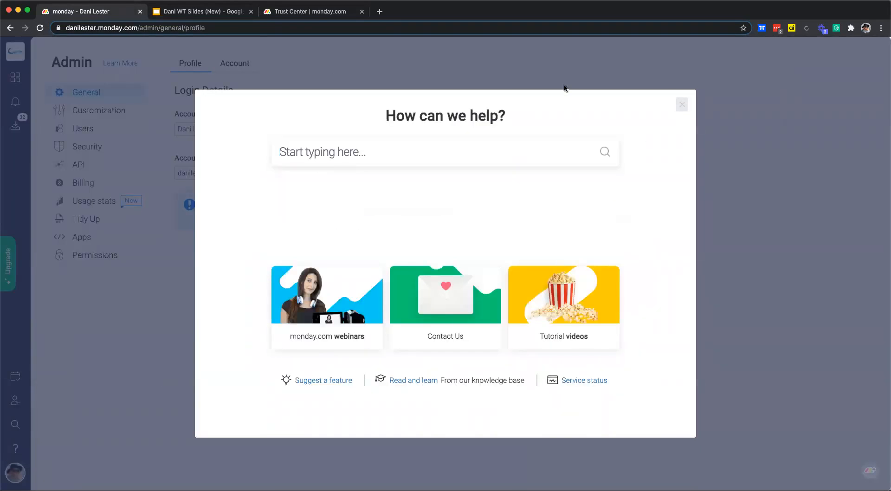
click(15, 77)
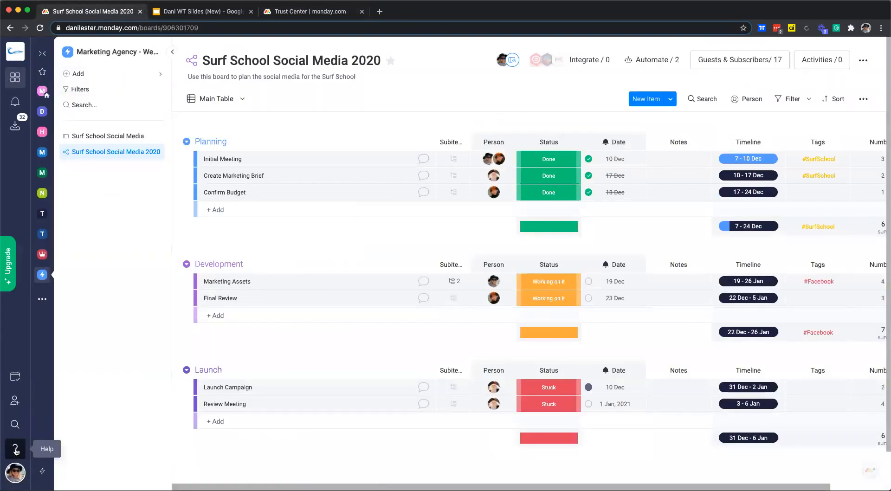
click(16, 449)
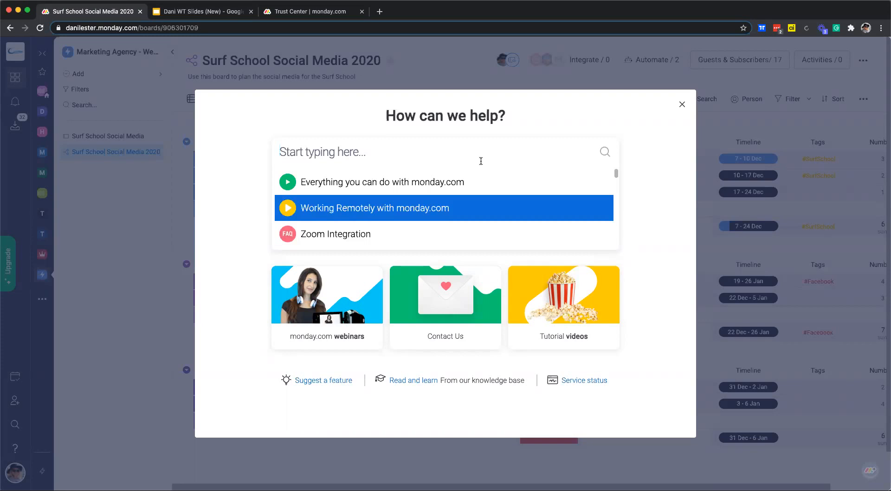
- Search help for 'timeline', clear the search, and open the Contact Us support form
text(tim)
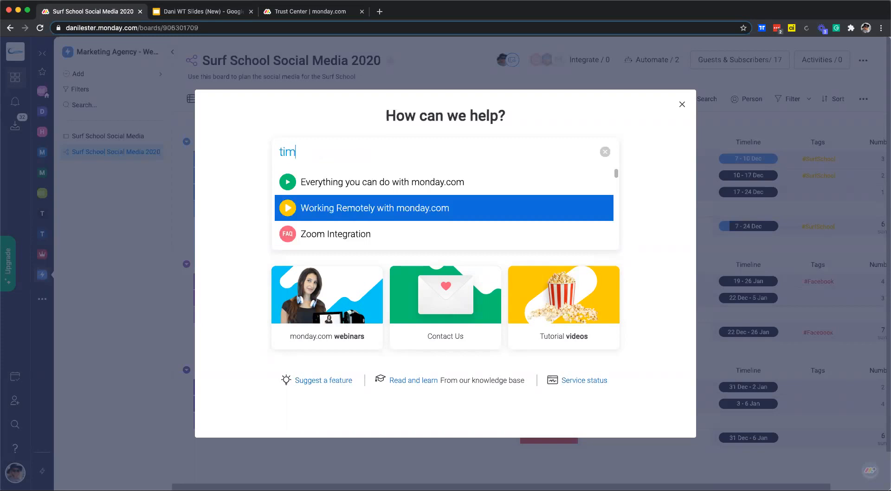
text(eline)
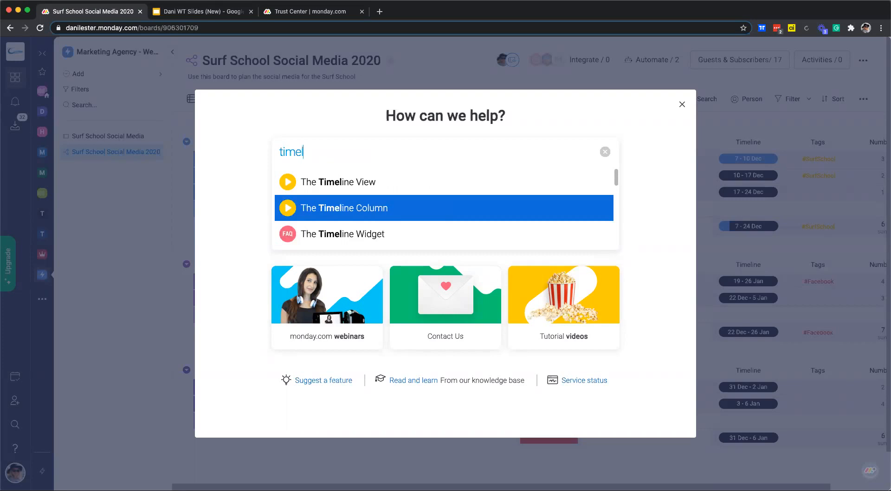
scroll(376, 192, down, 5)
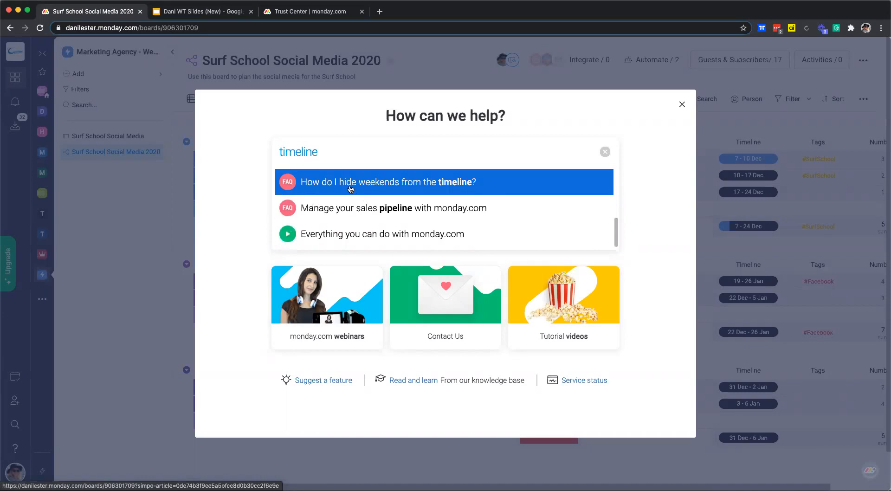
scroll(367, 200, up, 5)
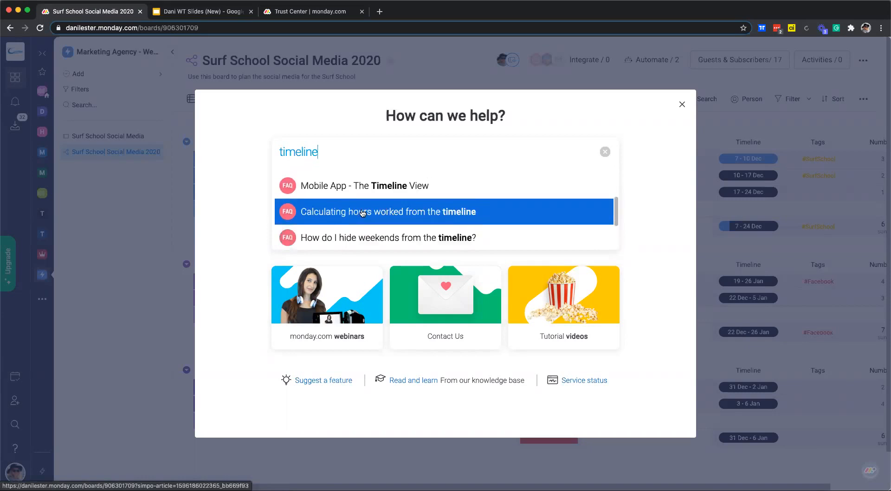
click(605, 151)
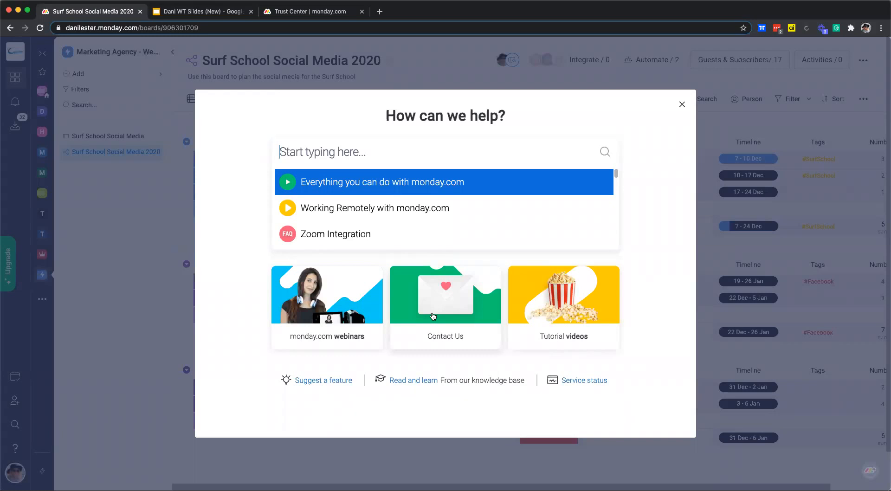
click(456, 304)
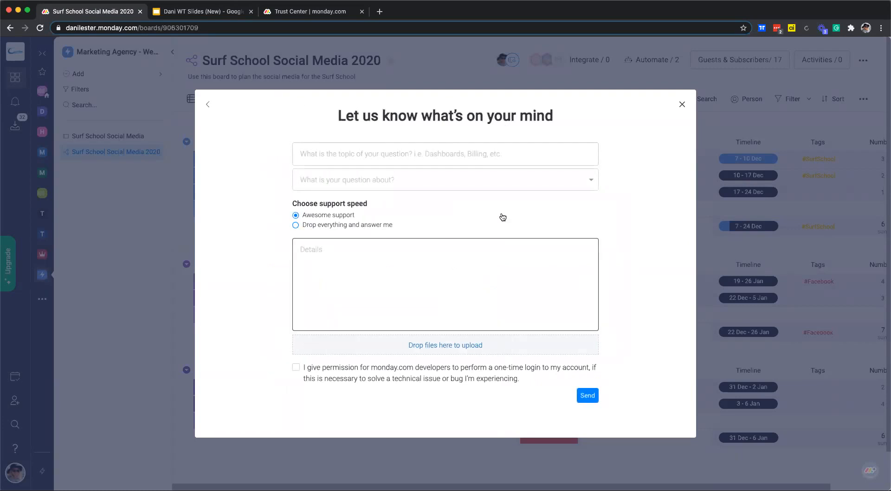
- Start filling in the support form's topic, then go to the Google Slides deck toward the Support & Resources slide
click(325, 154)
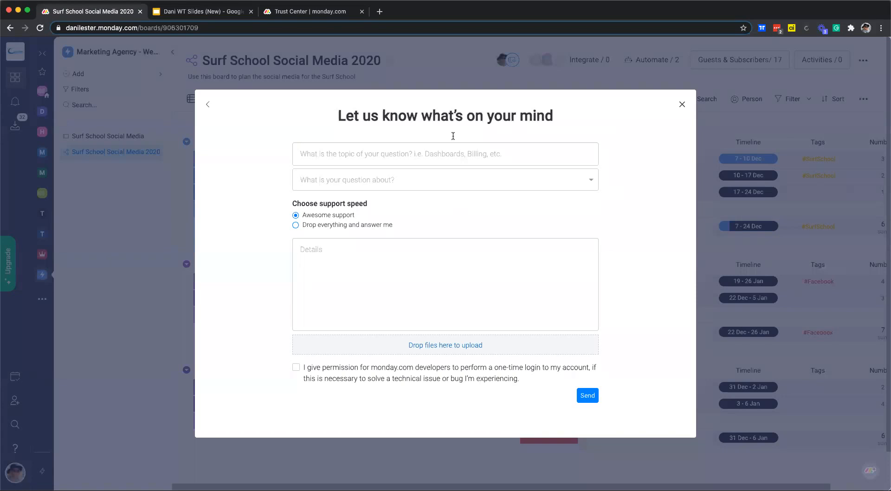
click(202, 11)
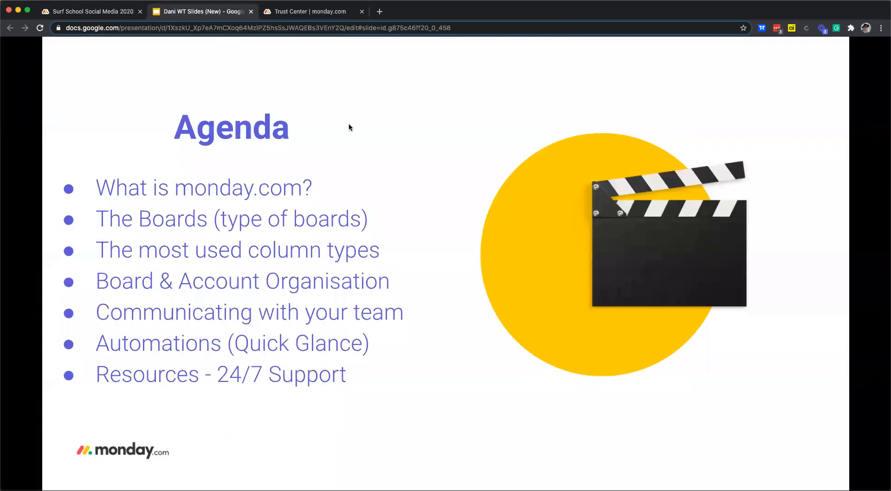
click(349, 127)
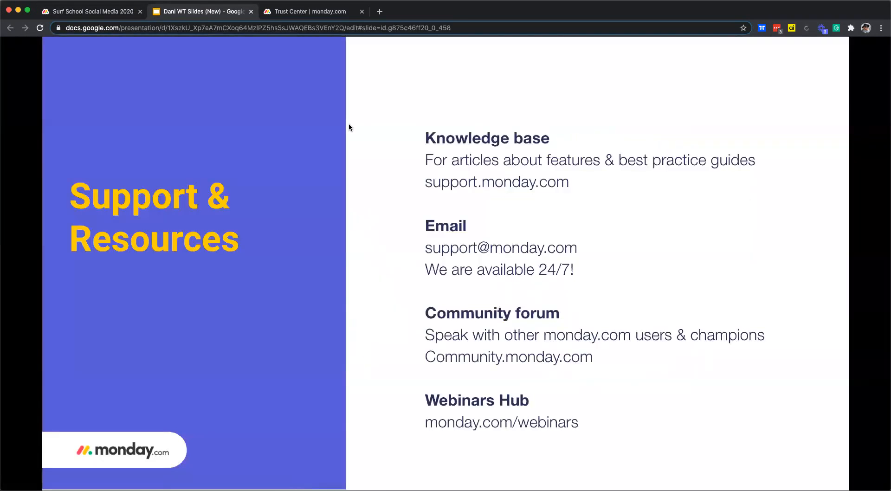